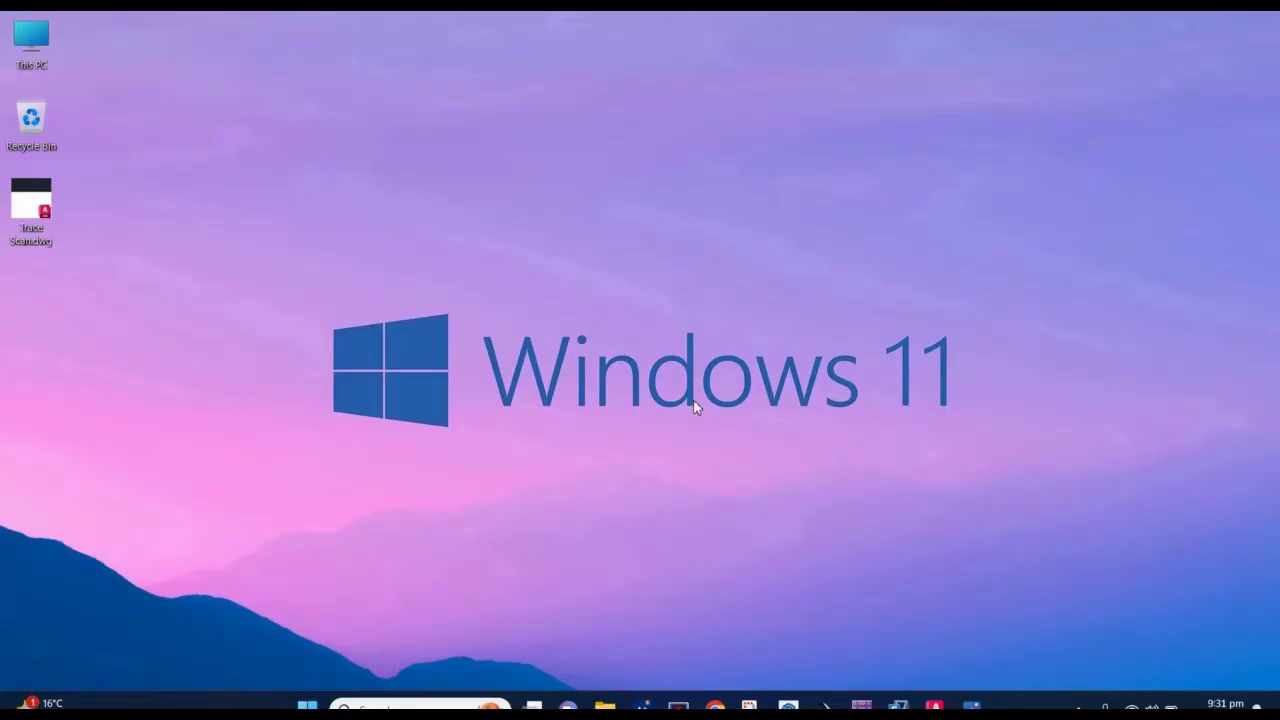
Zoom the scanned survey map in on plot 499, back out to the full sheet, then minimize Photos.
left_click(971, 705)
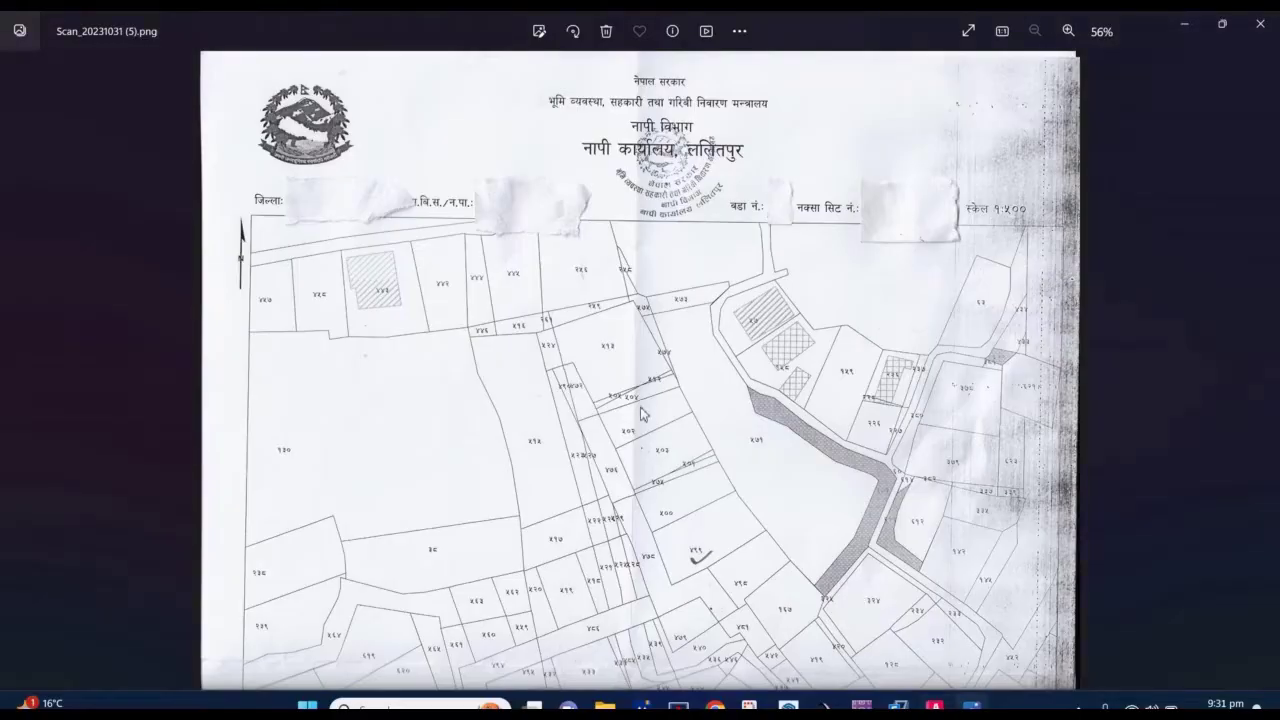
scroll(658, 463, "up", 2)
scroll(655, 400, "up", 1)
scroll(648, 388, "down", 3)
scroll(670, 555, "up", 3)
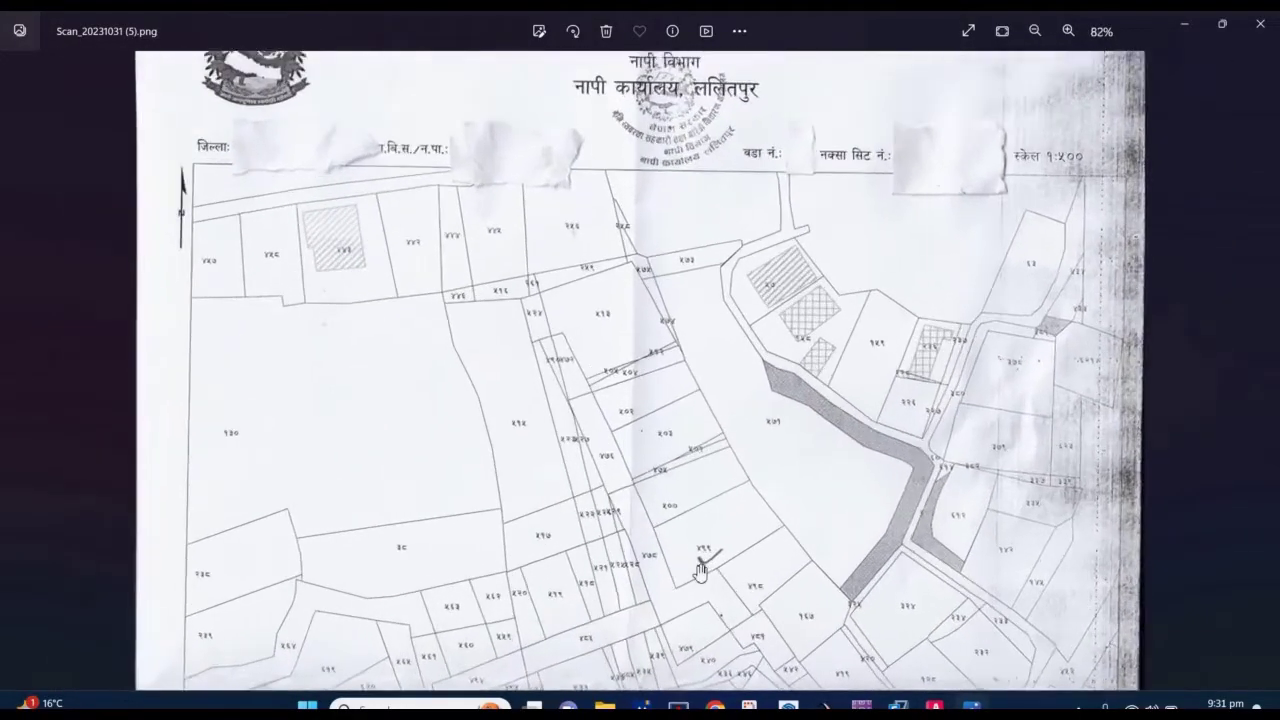
scroll(700, 568, "up", 2)
scroll(654, 403, "up", 1)
scroll(656, 403, "down", 3)
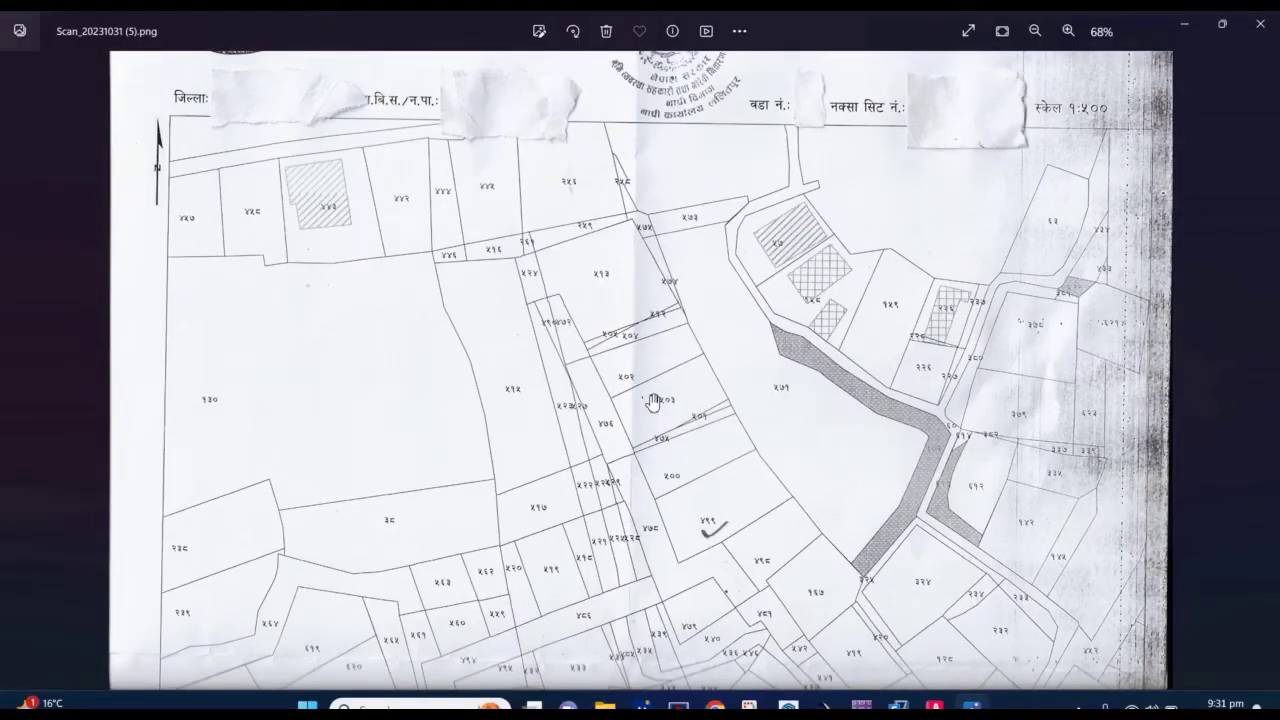
scroll(652, 402, "down", 1)
scroll(652, 402, "down", 1)
scroll(652, 402, "down", 1)
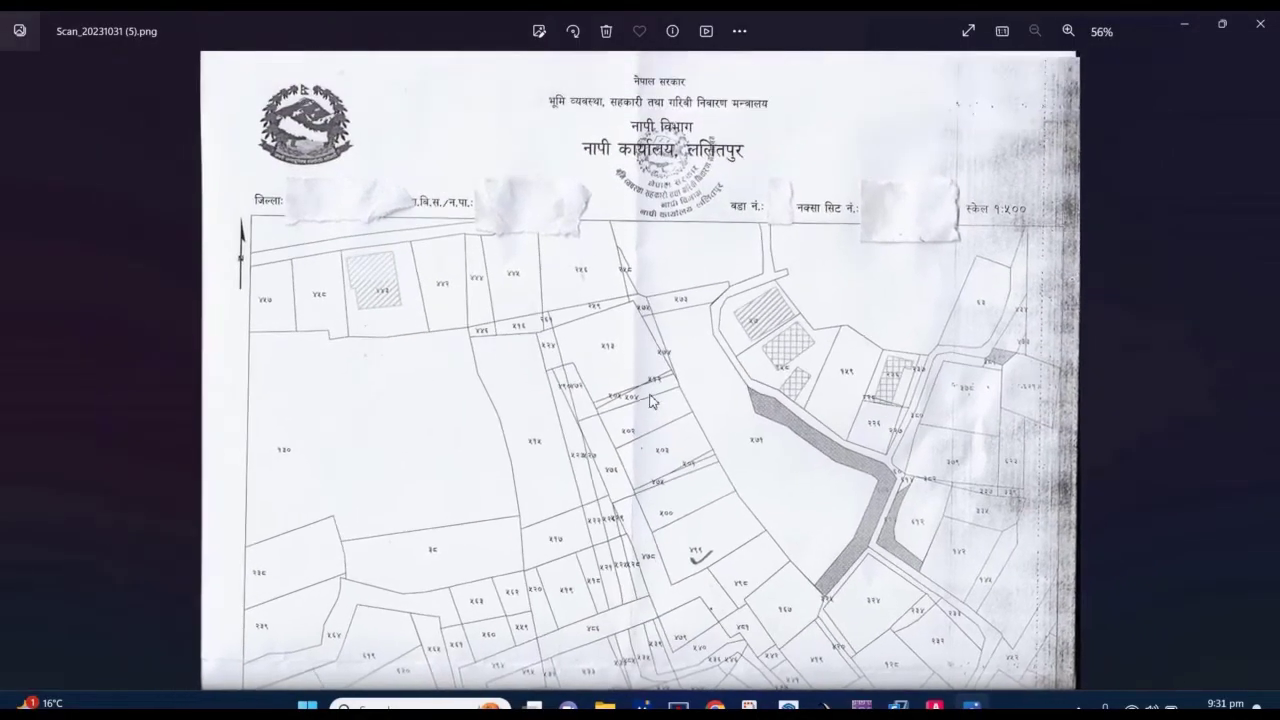
scroll(652, 402, "up", 3)
scroll(660, 440, "down", 2)
scroll(686, 500, "up", 2)
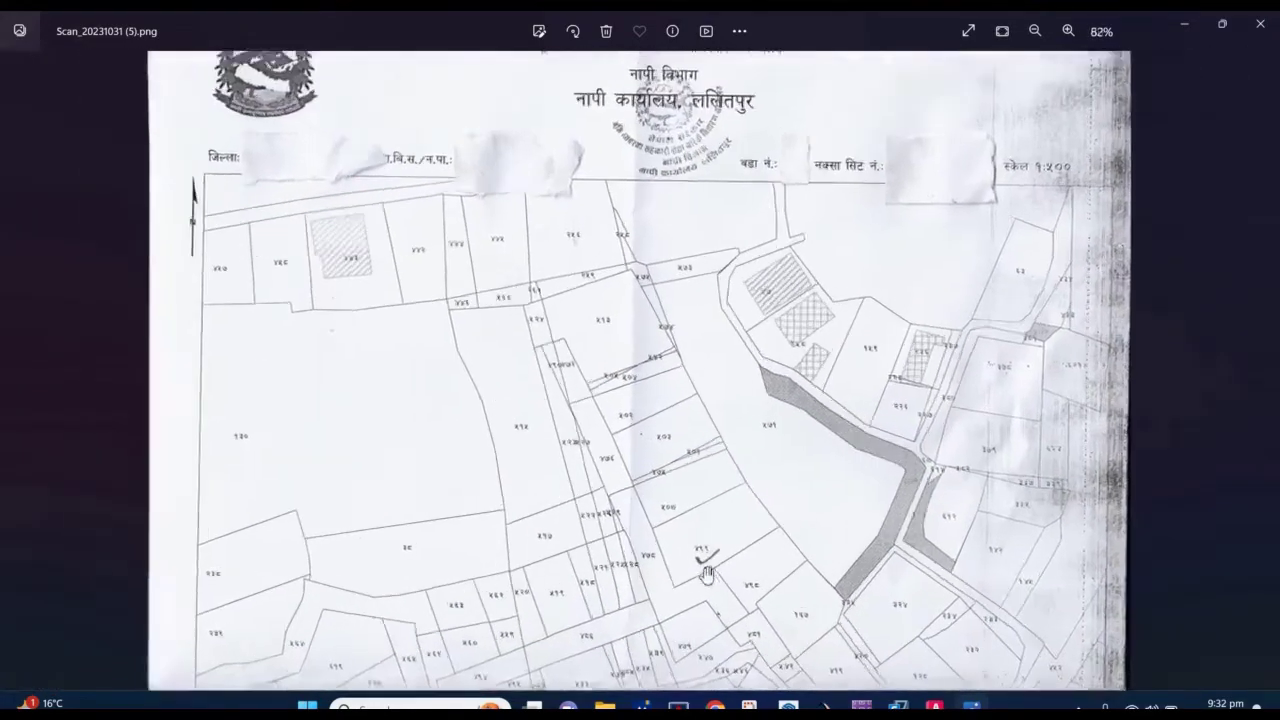
scroll(700, 540, "up", 2)
scroll(696, 528, "up", 1)
scroll(674, 415, "up", 1)
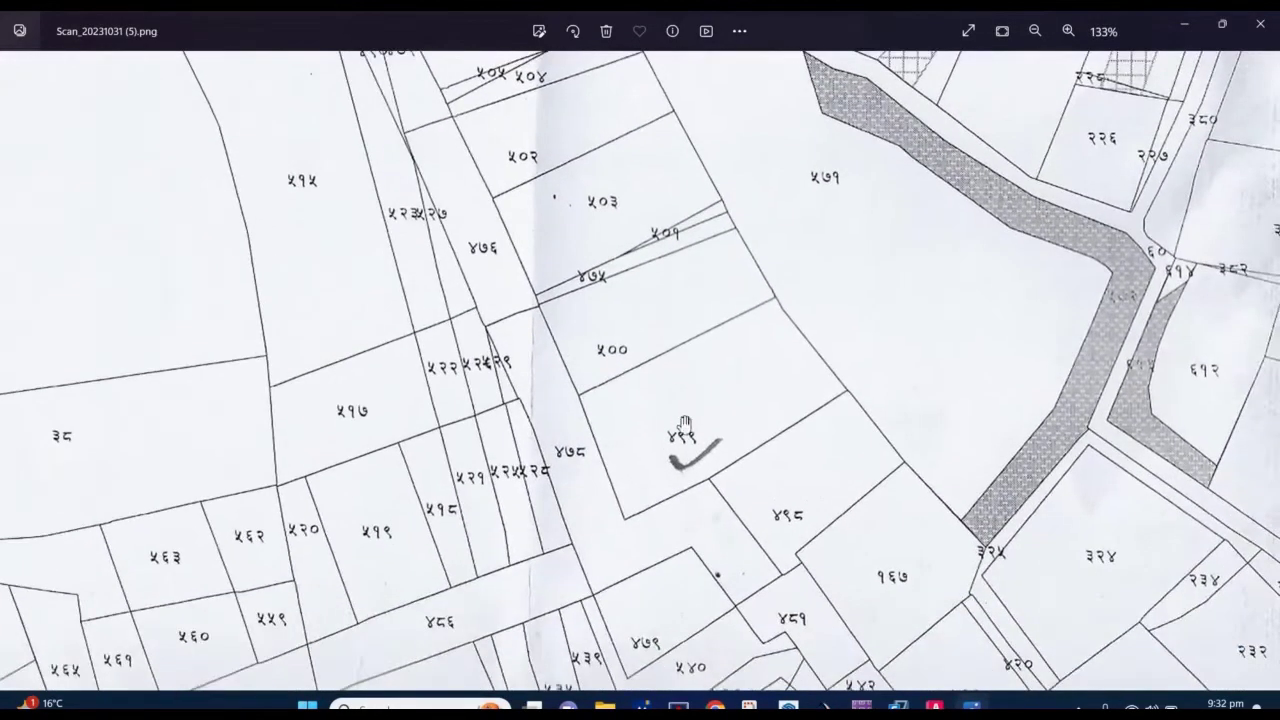
scroll(684, 425, "up", 1)
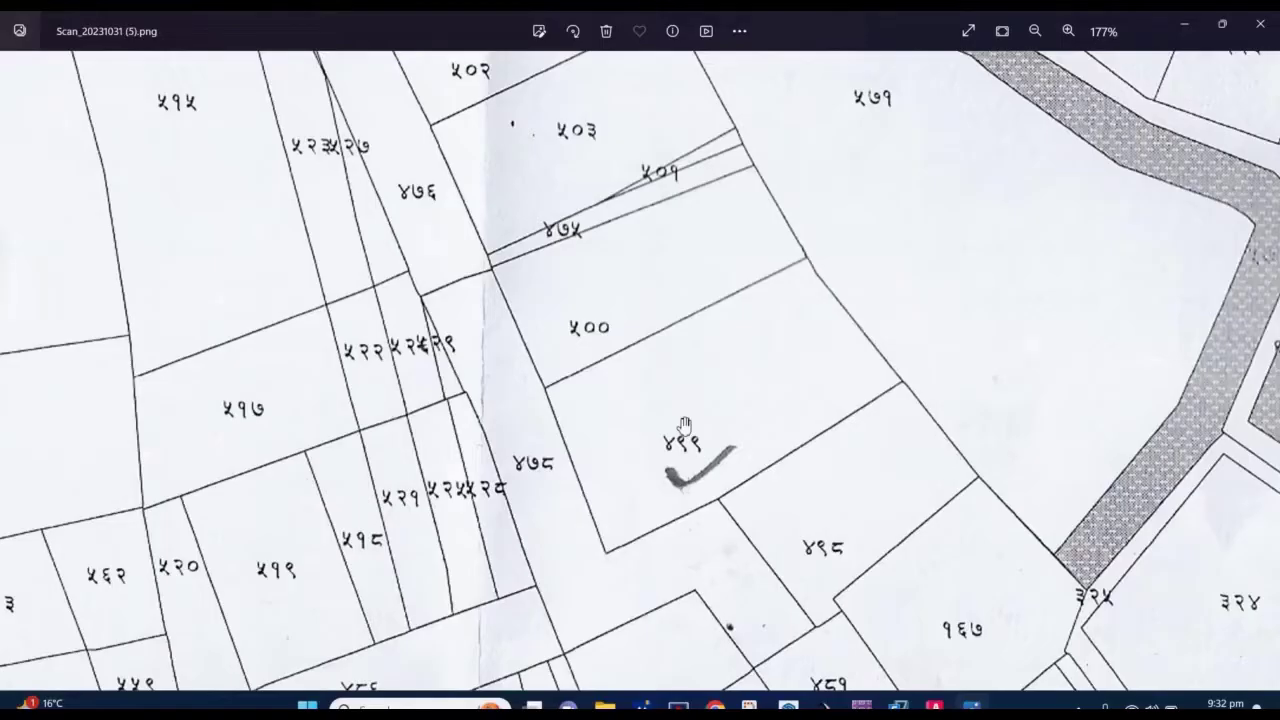
scroll(684, 425, "down", 1)
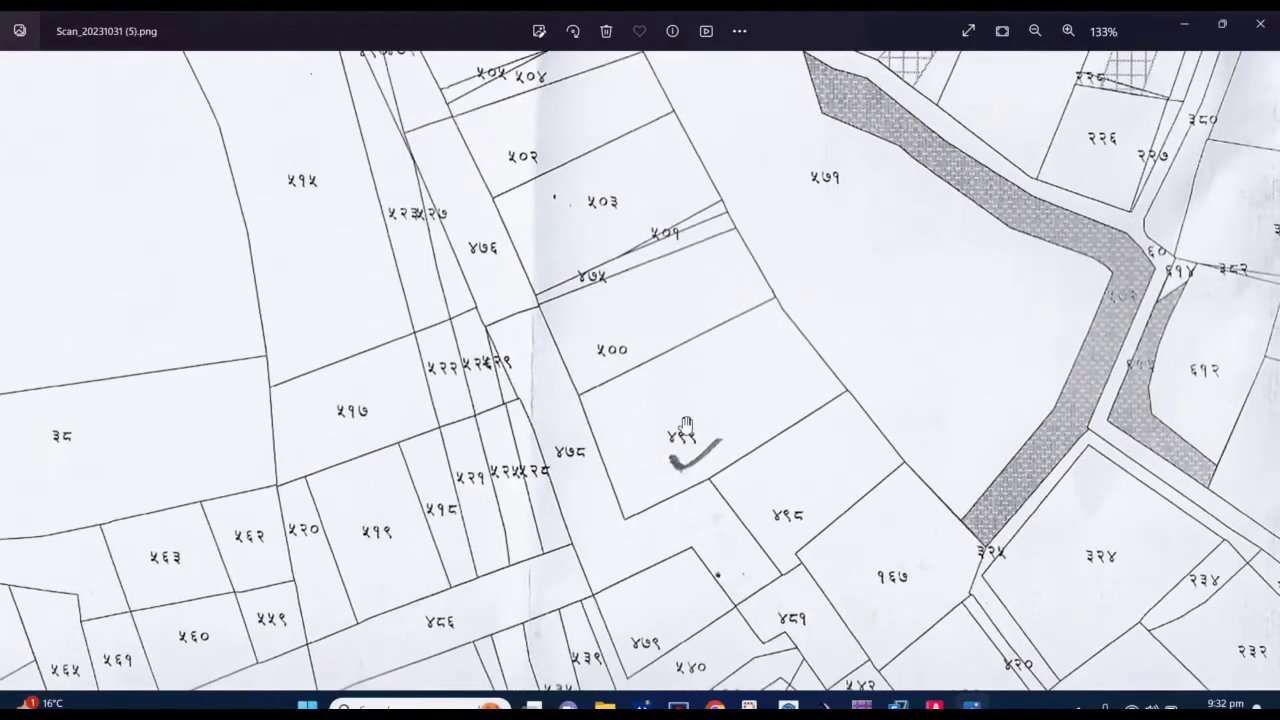
scroll(616, 386, "down", 1)
scroll(616, 386, "down", 1)
scroll(615, 383, "down", 1)
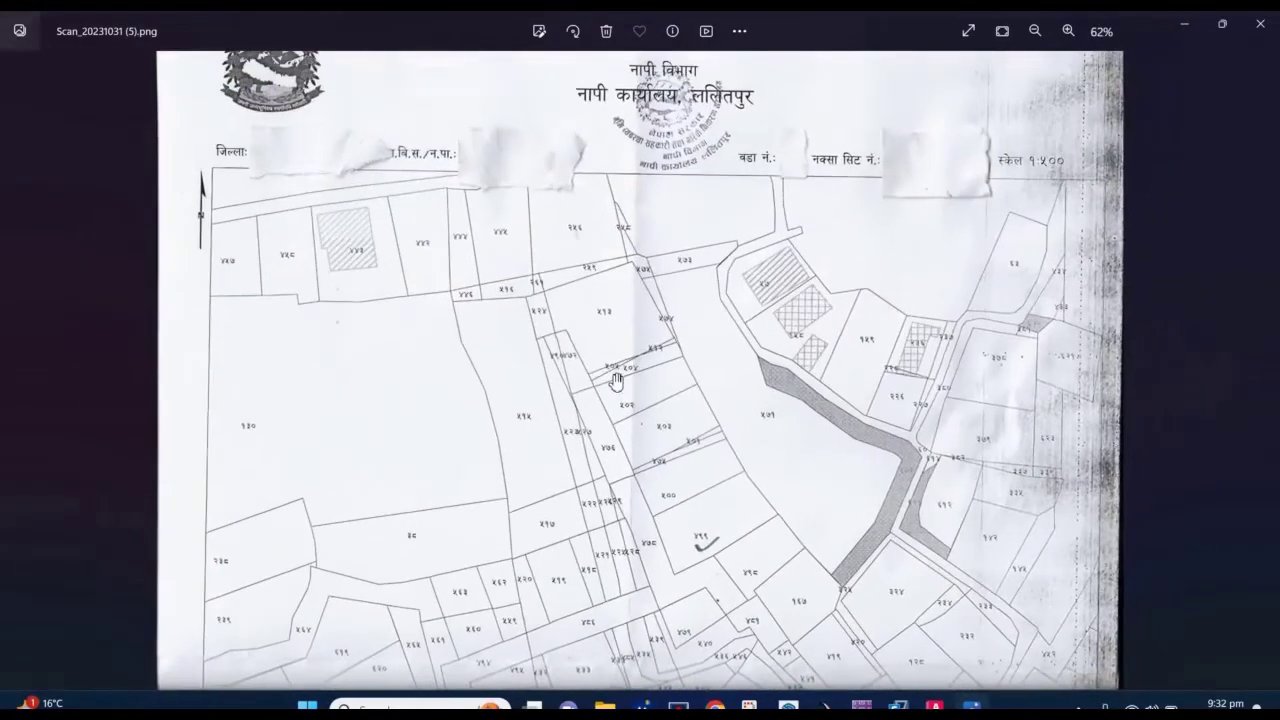
left_click(1185, 30)
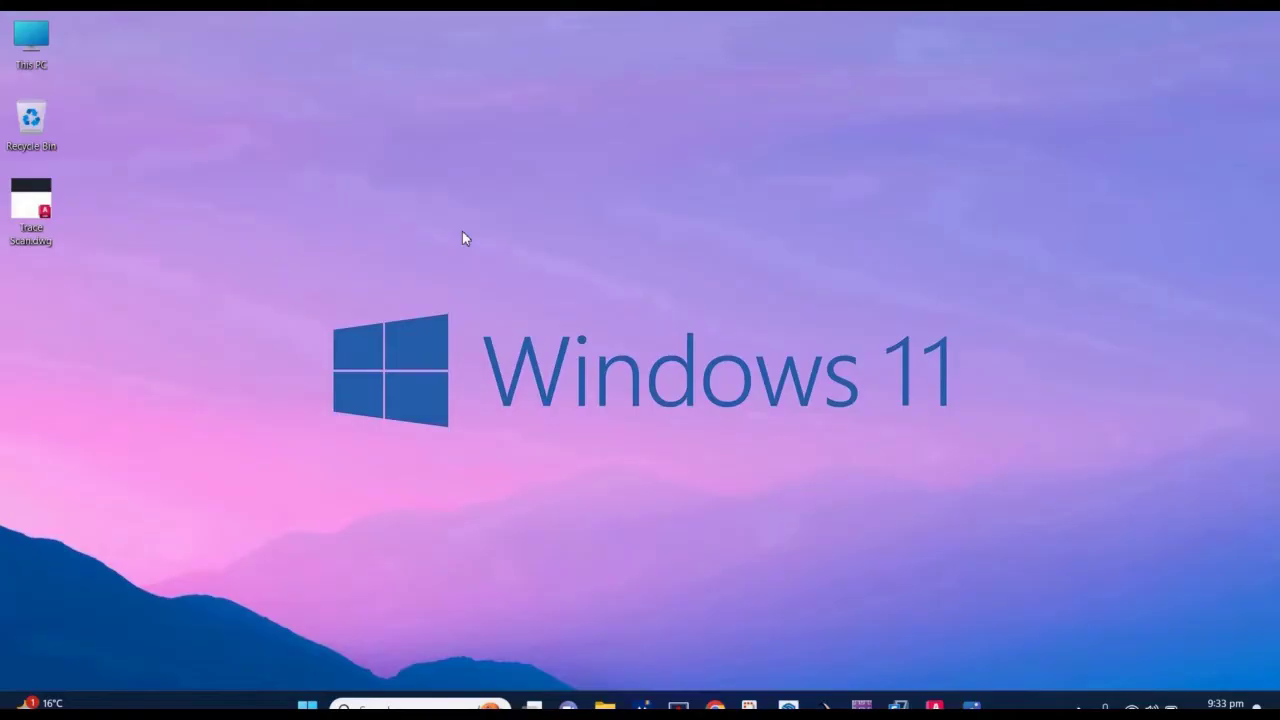
Launch Windows Scan, scan the survey map to Scan_20231031 (5).png, and view it.
type("s")
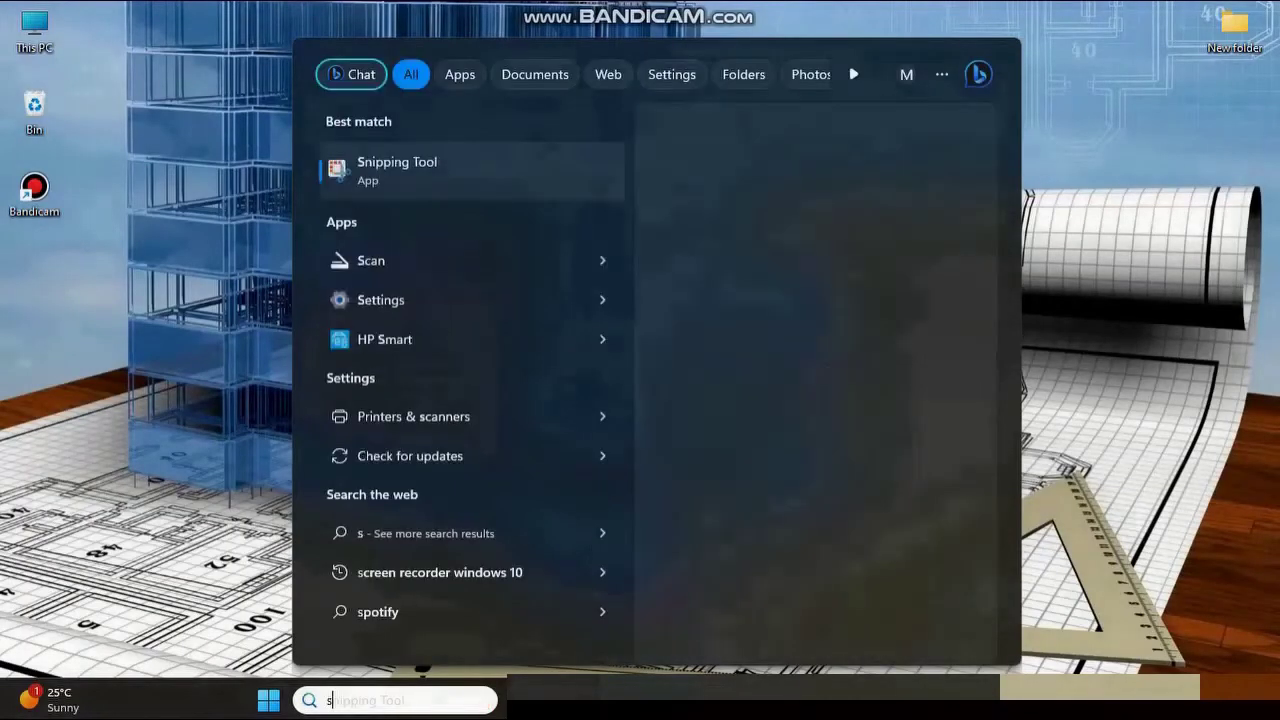
type("can")
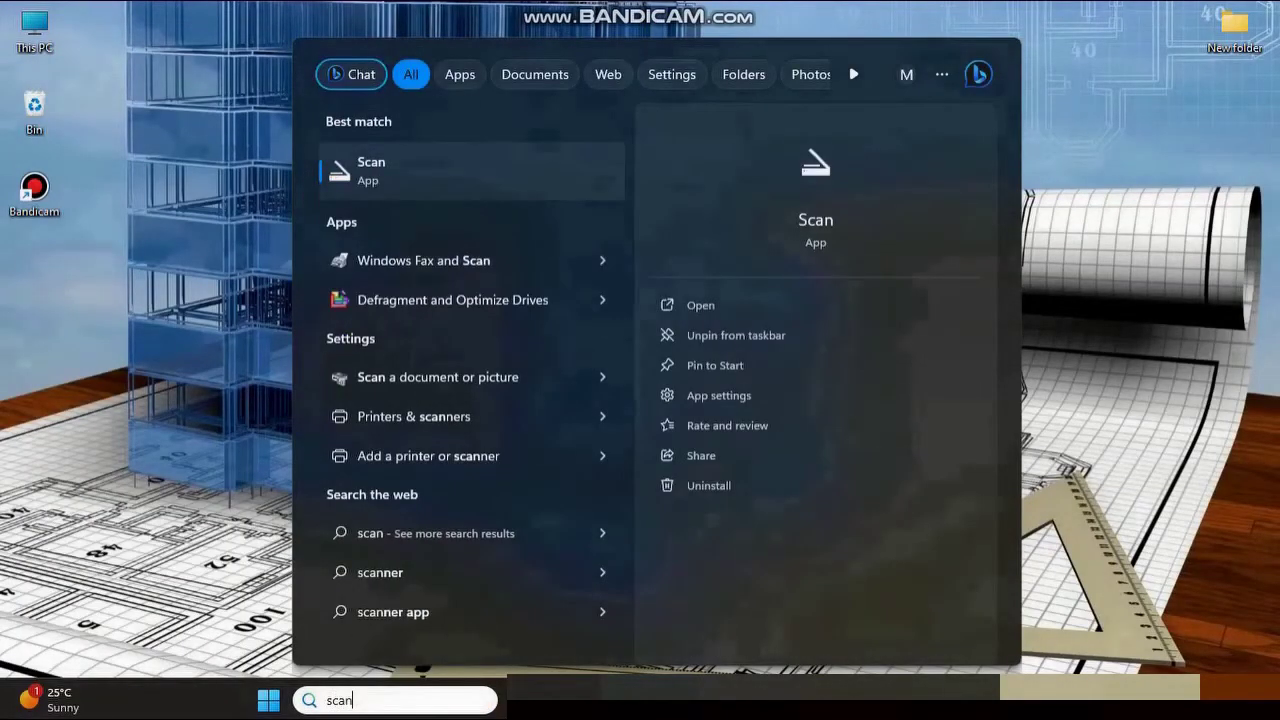
key("Return")
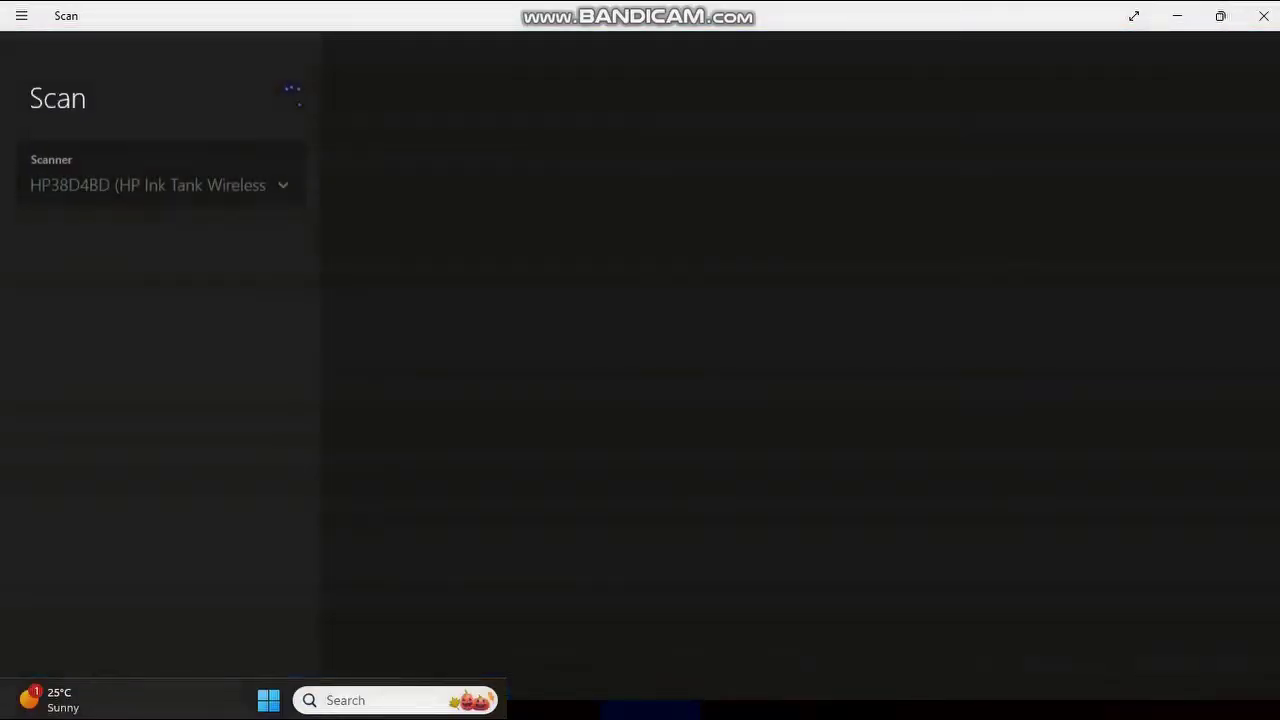
left_click(280, 636)
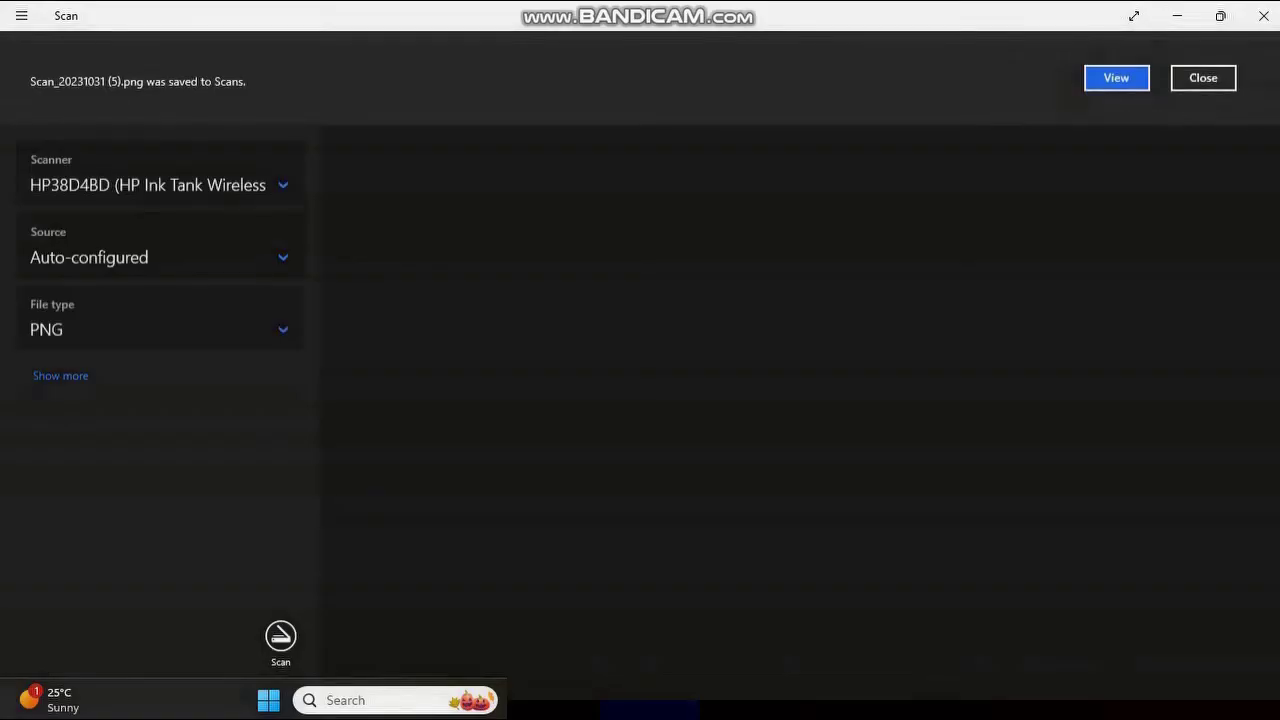
key("Return")
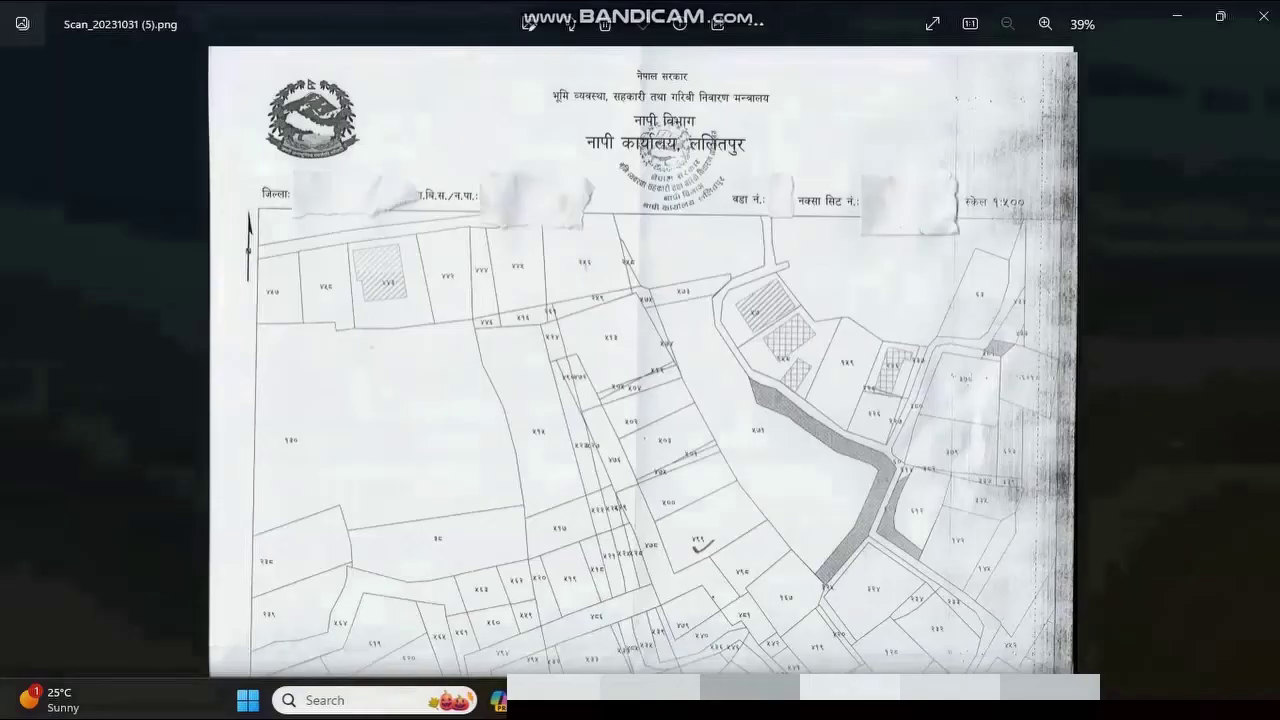
Save a copy of the scanned map PNG to the Desktop from Photos.
left_click(755, 23)
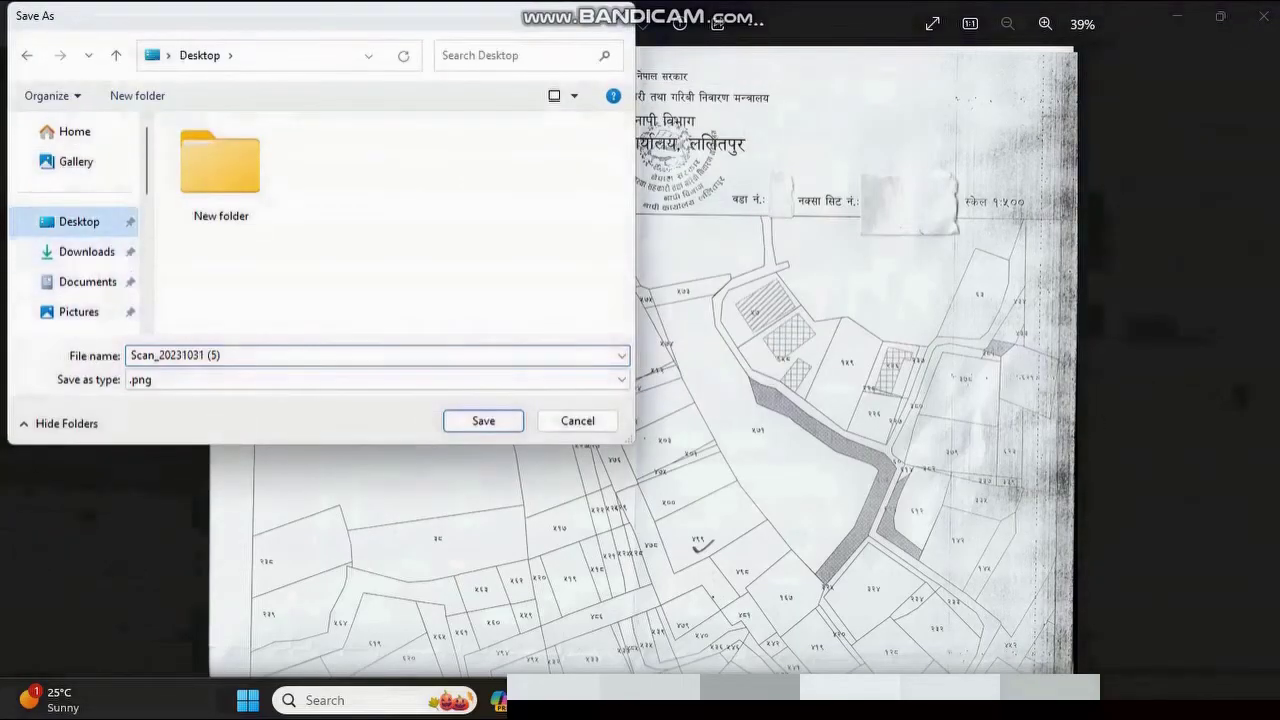
key("Return")
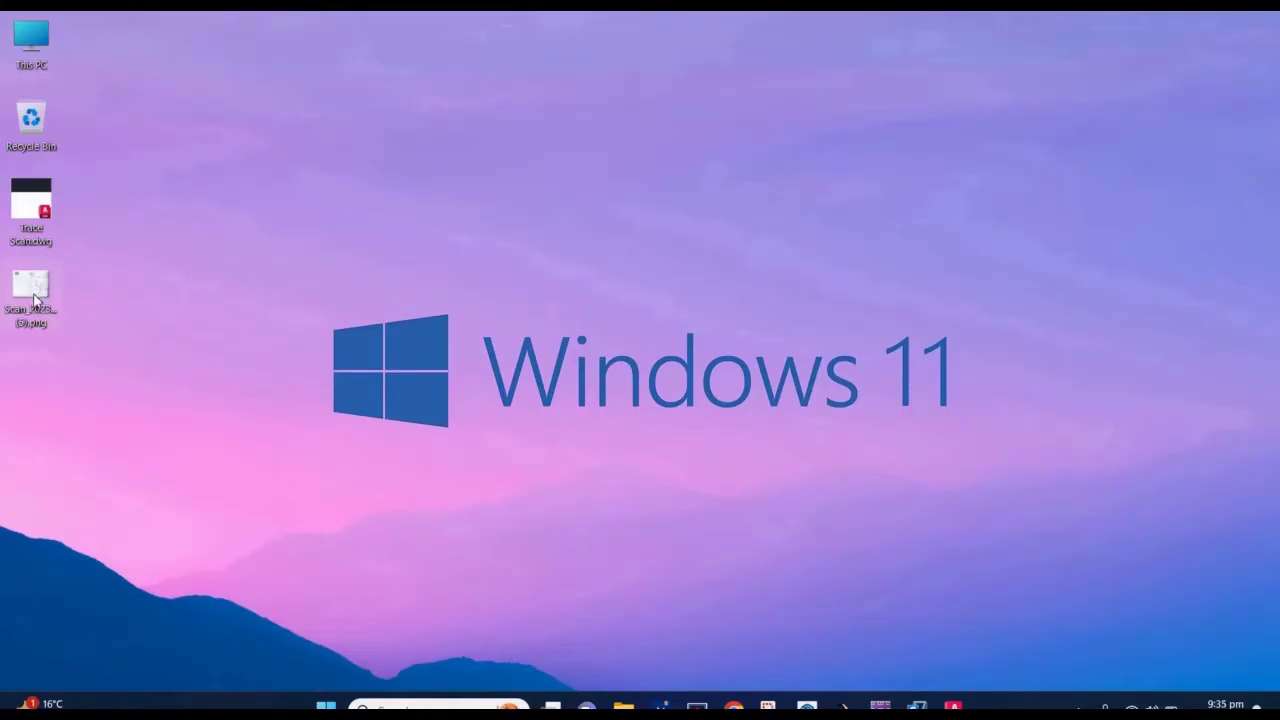
Refresh the desktop icons and open Trace Scan.dwg in AutoCAD 2024.
mouse_move(35, 298)
left_mouse_down()
mouse_move(414, 131)
mouse_move(44, 290)
left_mouse_up()
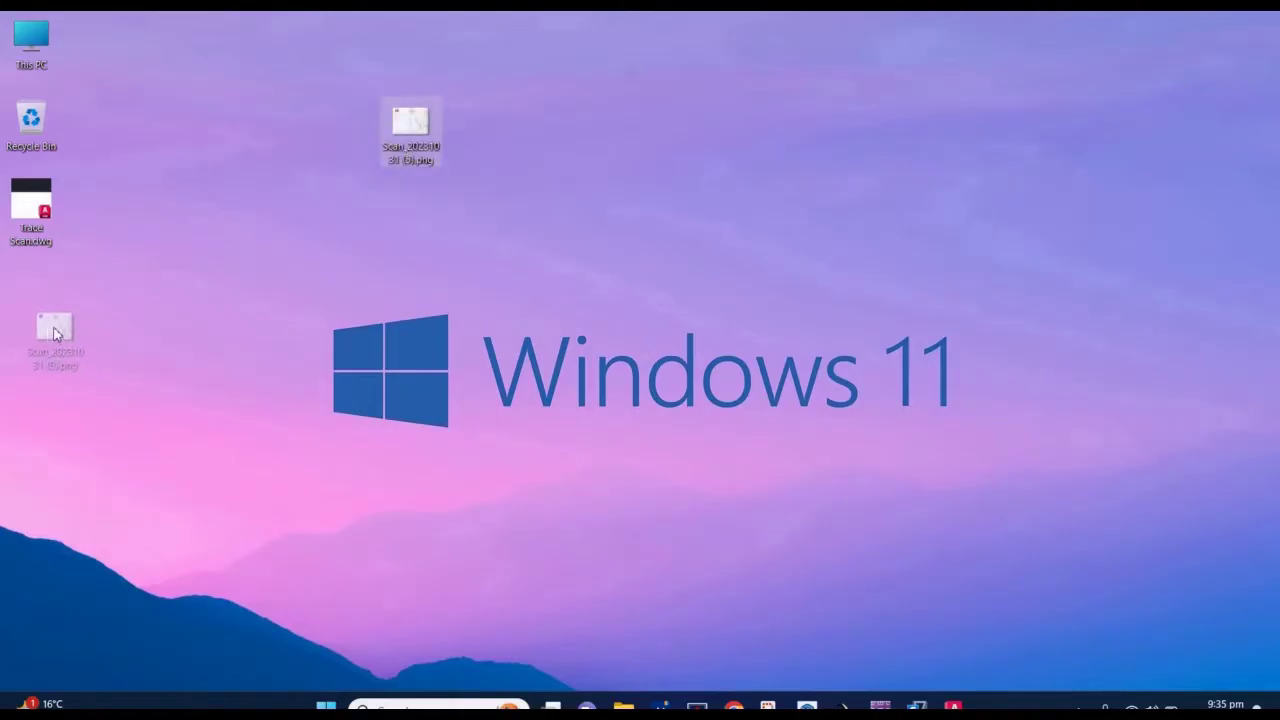
right_click(490, 172)
left_click(530, 243)
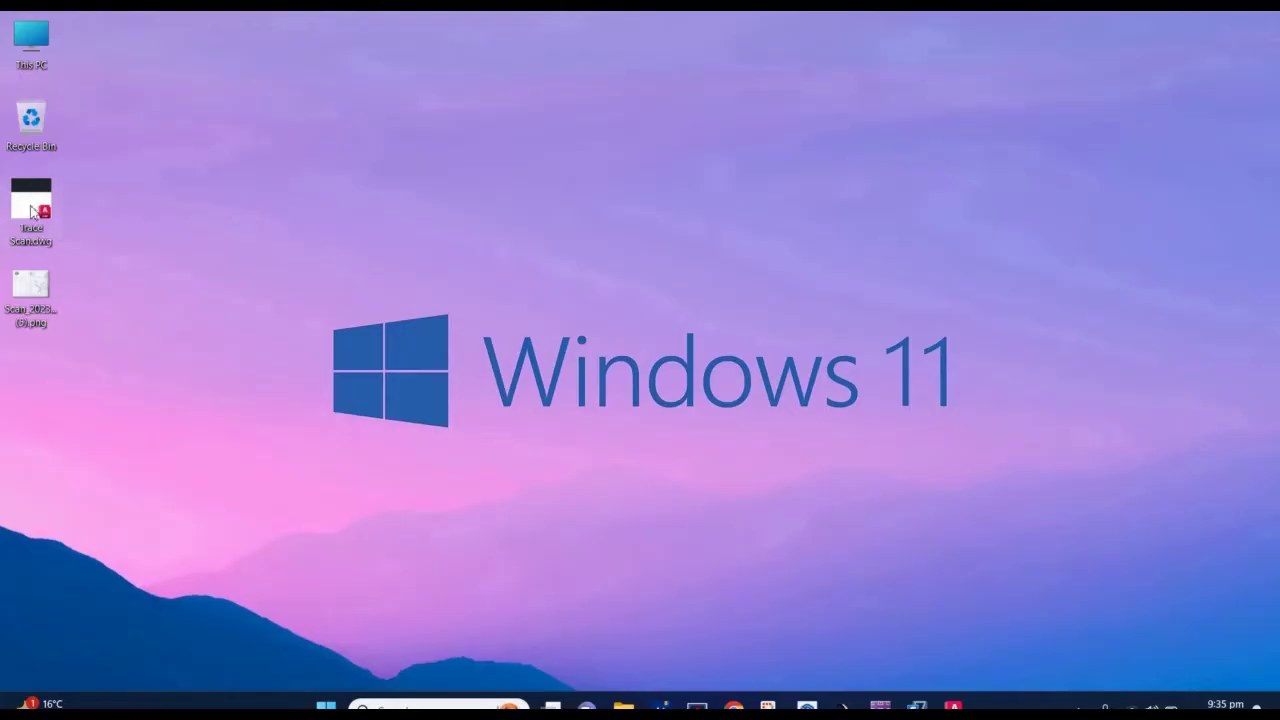
right_click(31, 207)
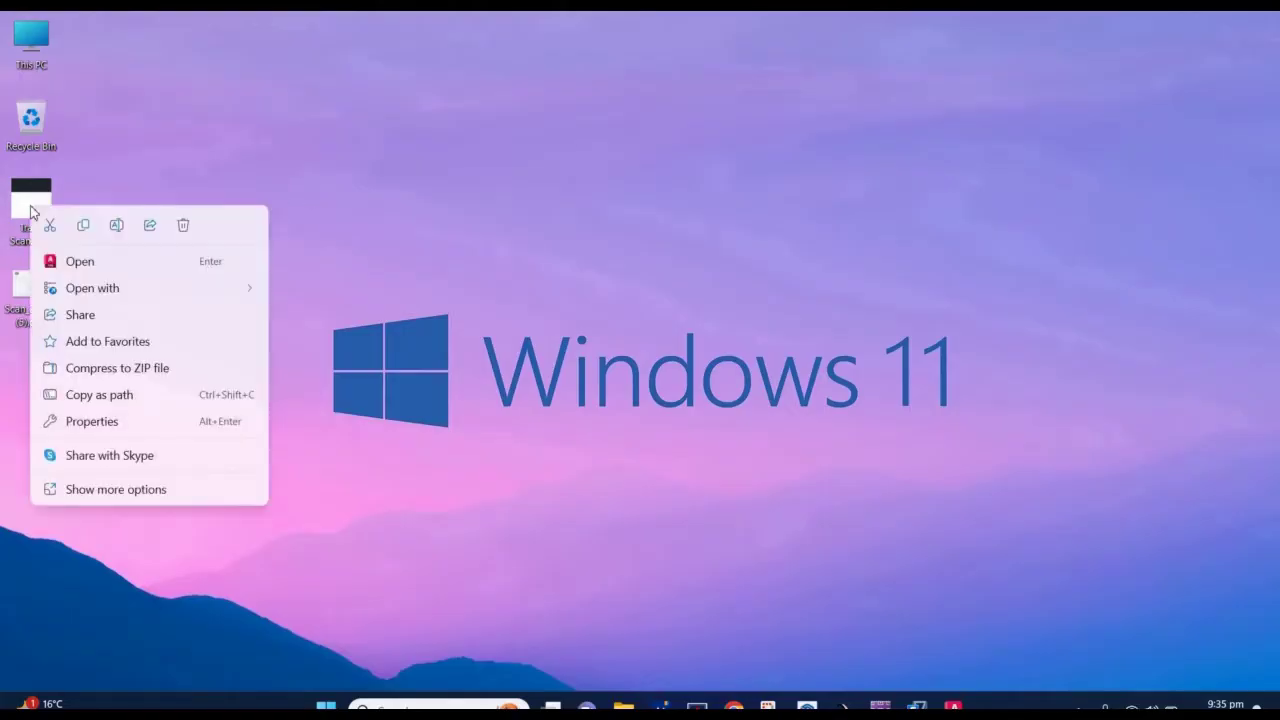
left_click(86, 267)
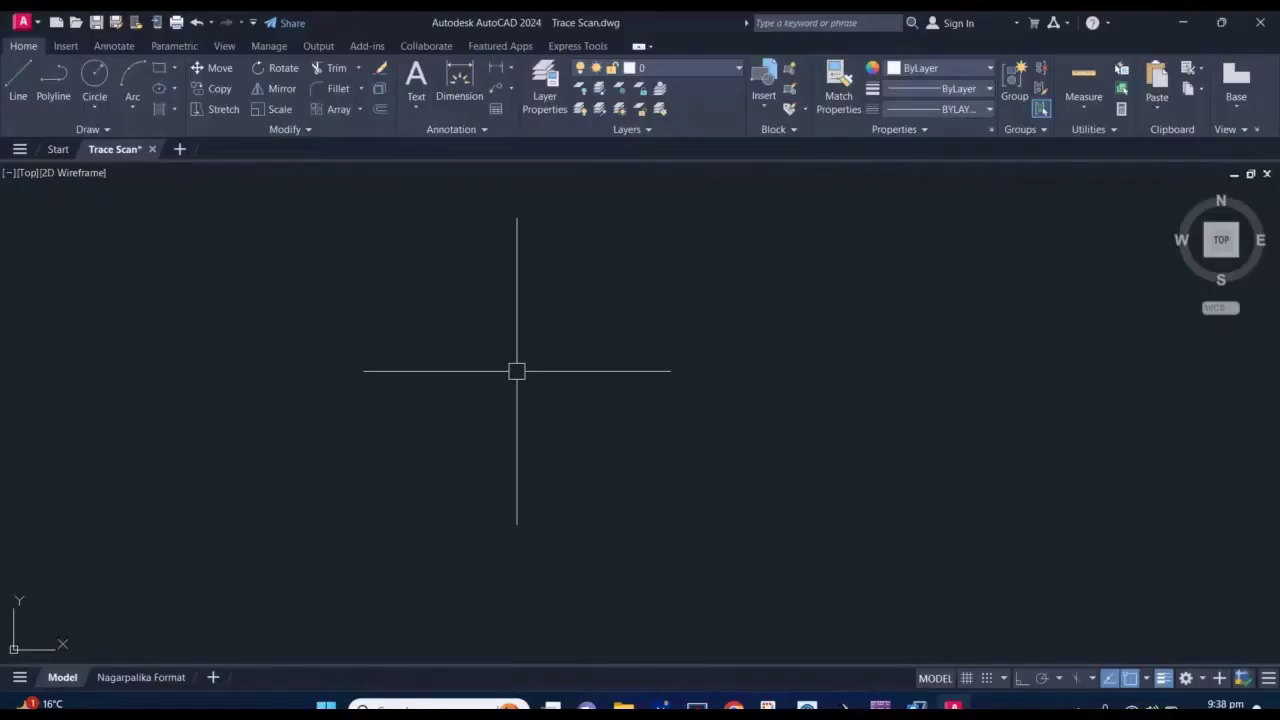
Pan across the empty model space of Trace Scan.dwg.
mouse_move(517, 369)
middle_mouse_down()
mouse_move(399, 357)
mouse_move(500, 357)
middle_mouse_up()
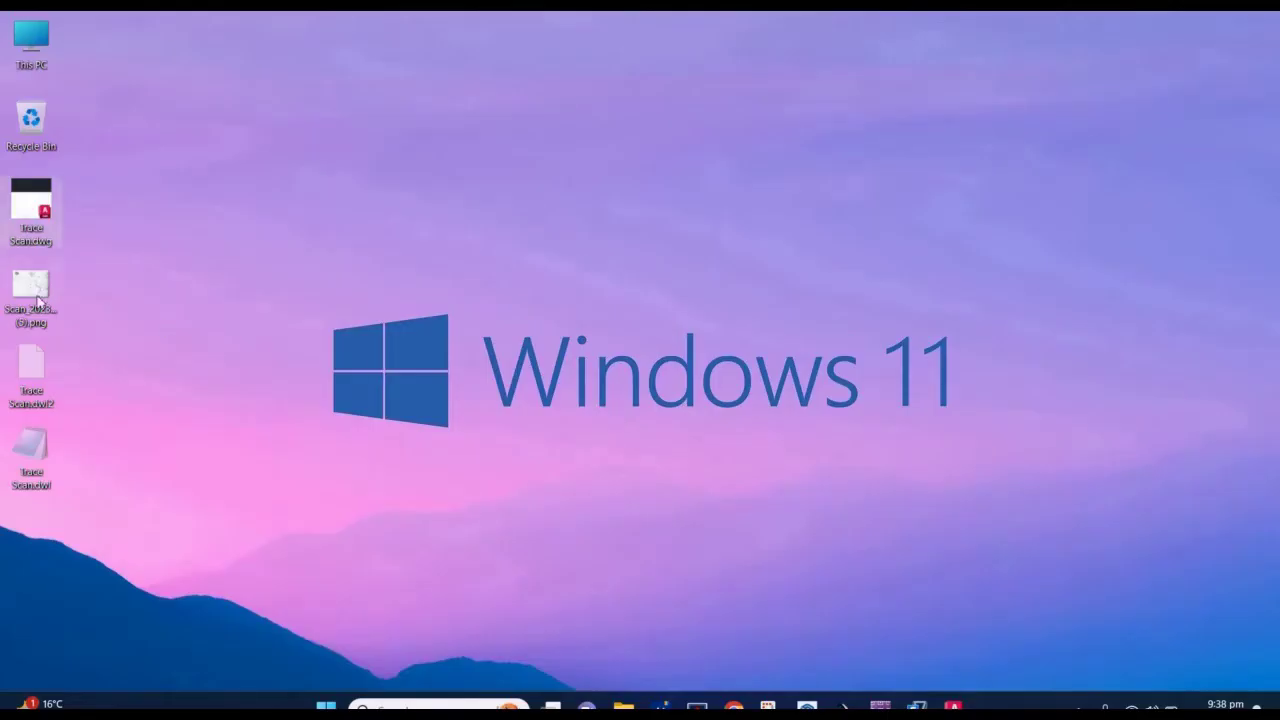
Copy the scanned map PNG from the desktop and paste it into the AutoCAD drawing.
left_click_drag(38, 300, 478, 130)
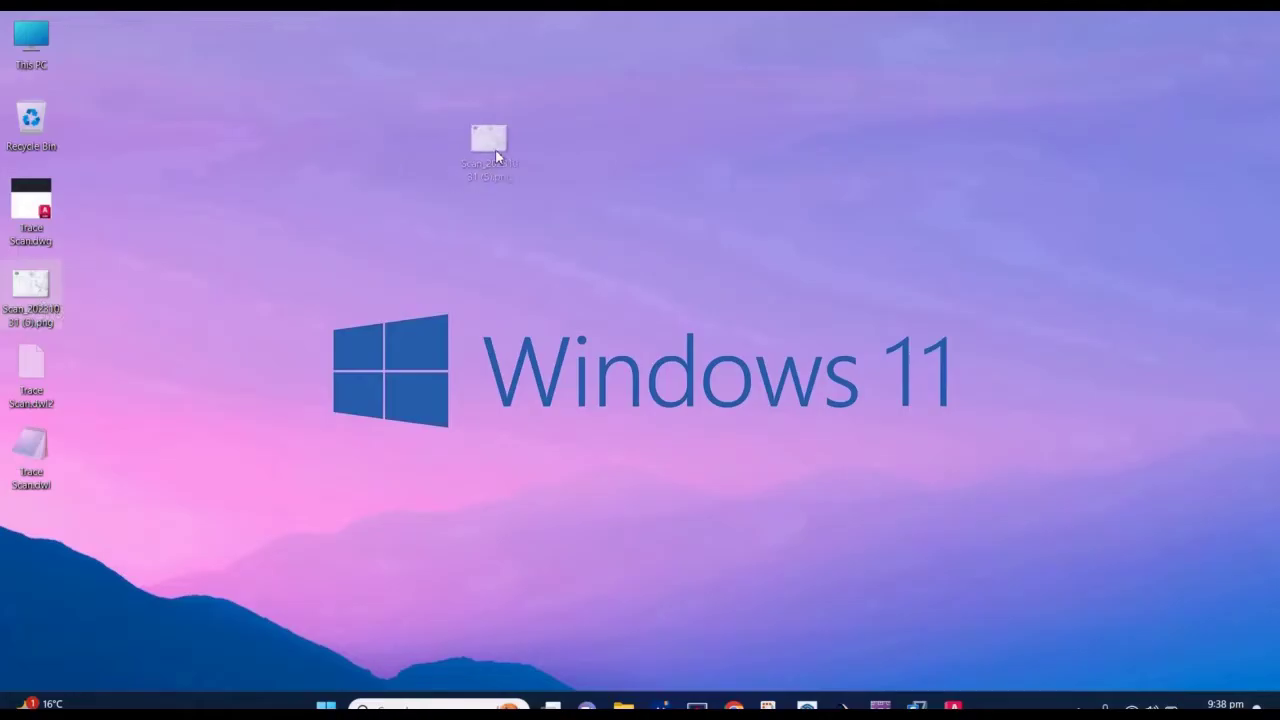
right_click(651, 233)
left_click(662, 220)
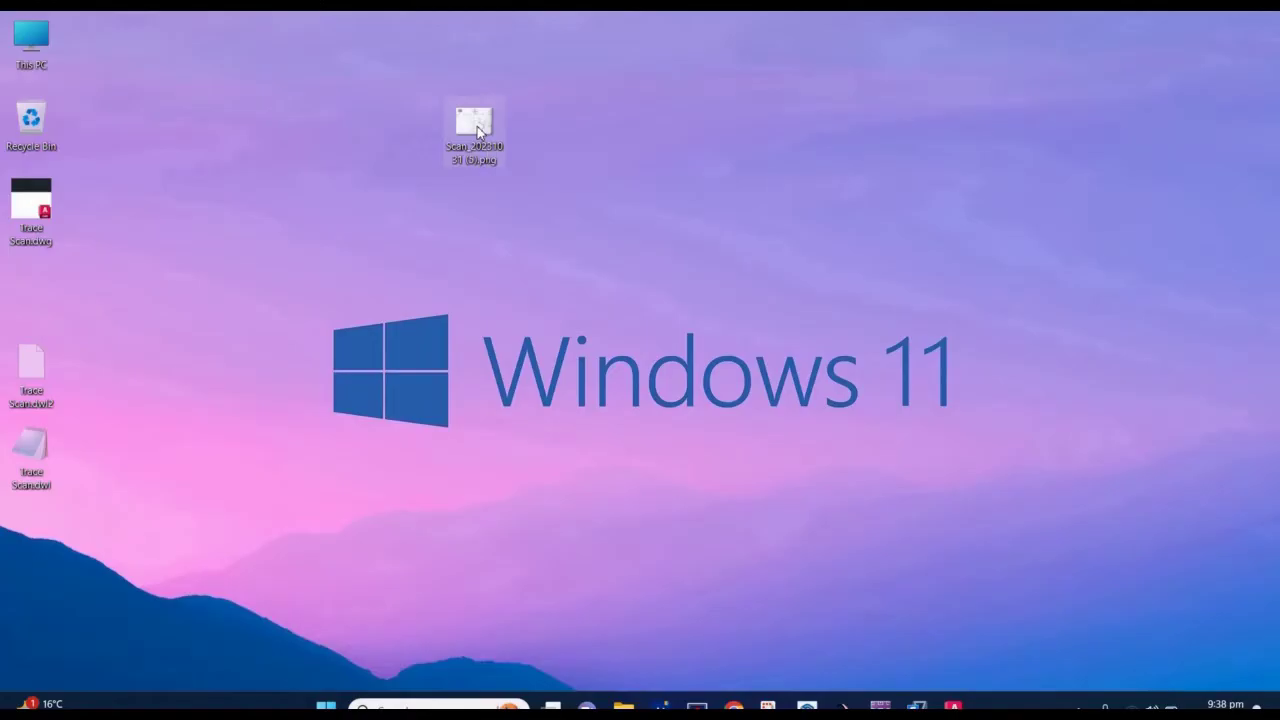
right_click(477, 130)
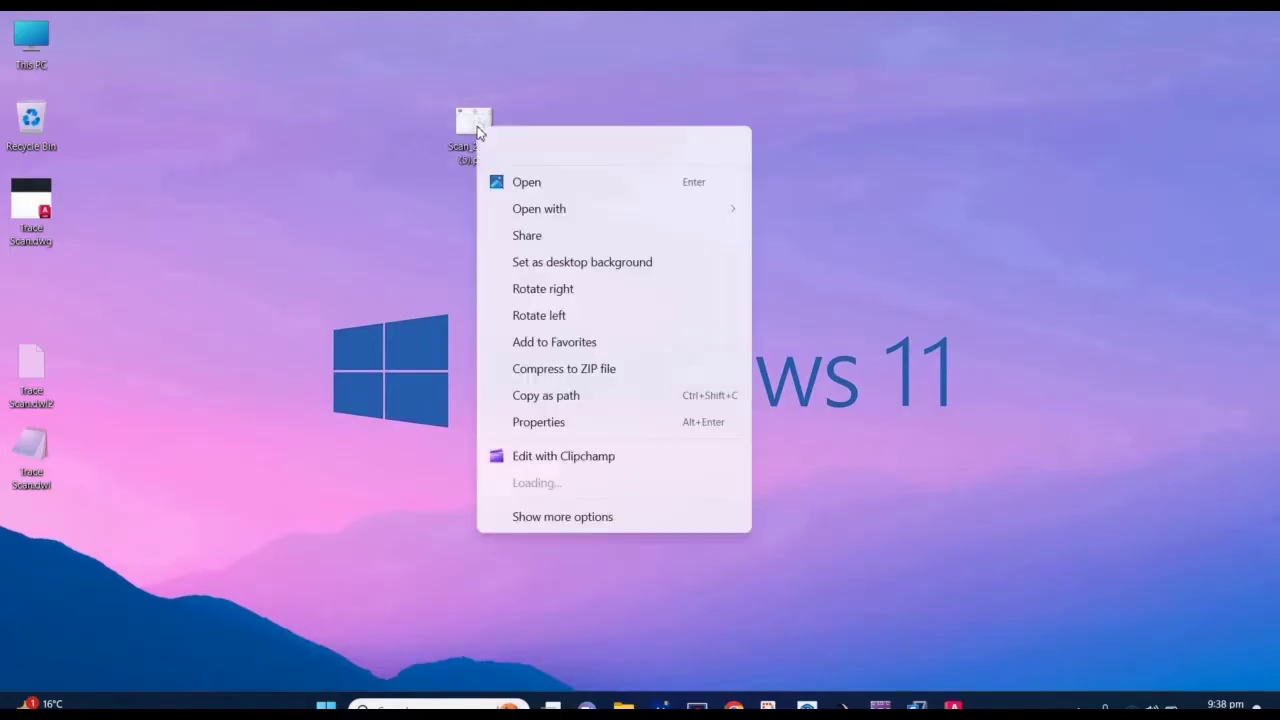
left_click(554, 519)
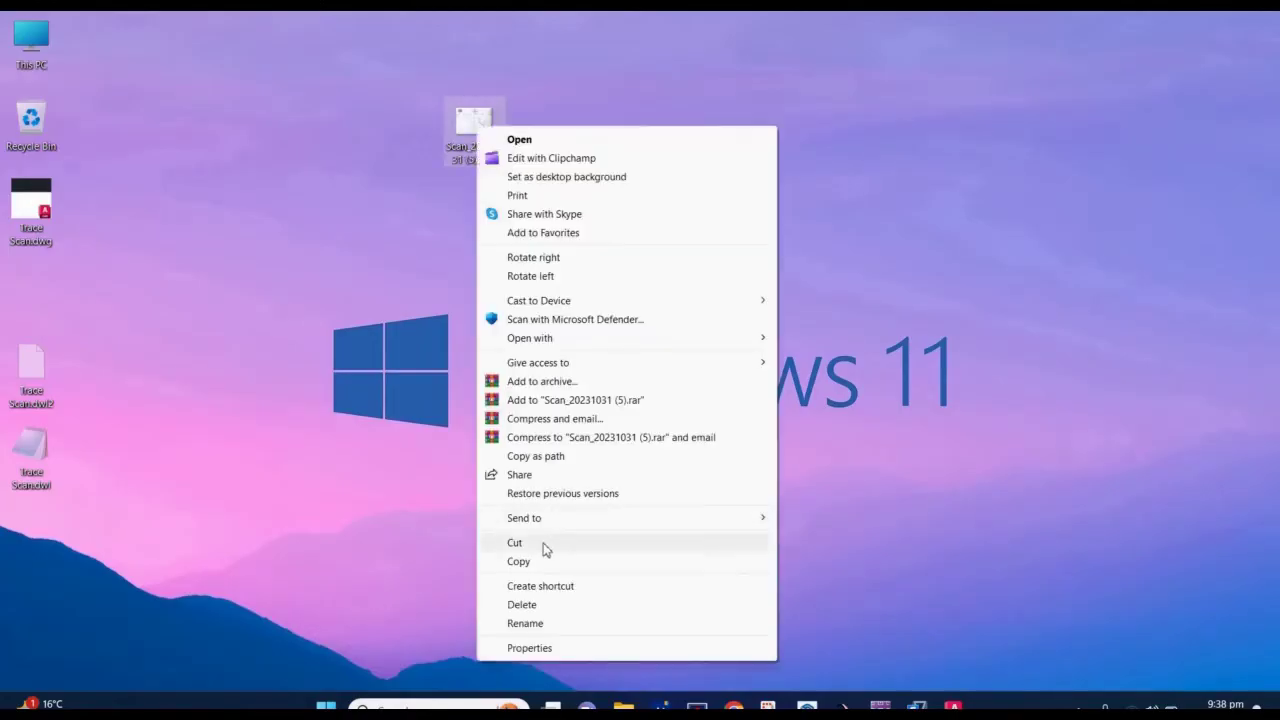
left_click(519, 562)
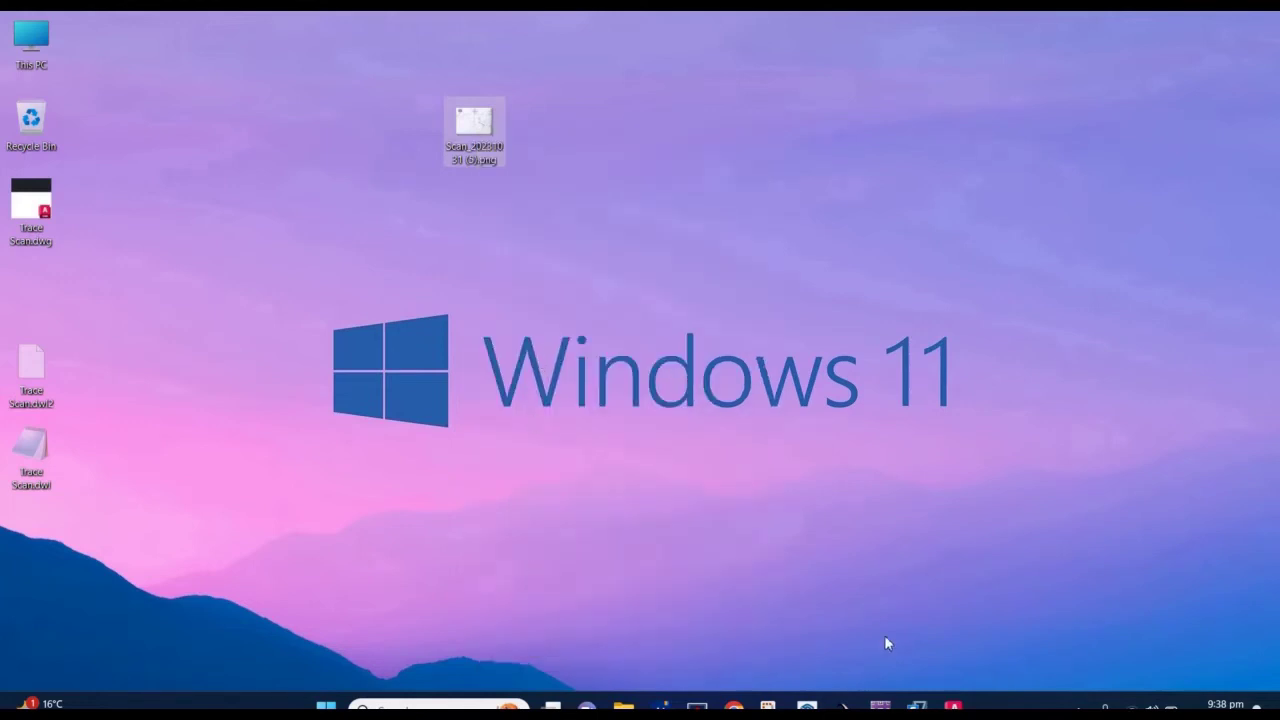
left_click(954, 705)
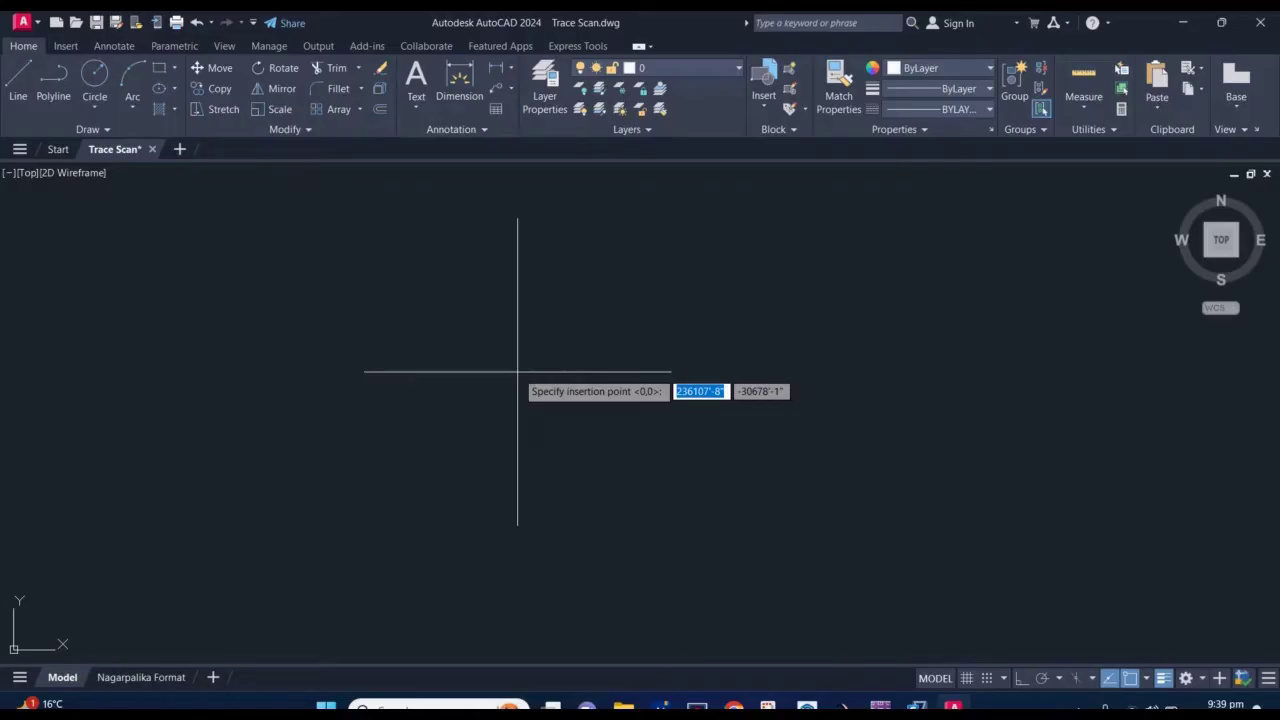
Accept 0,0 as the insertion point for the pasted scan image.
key("Return")
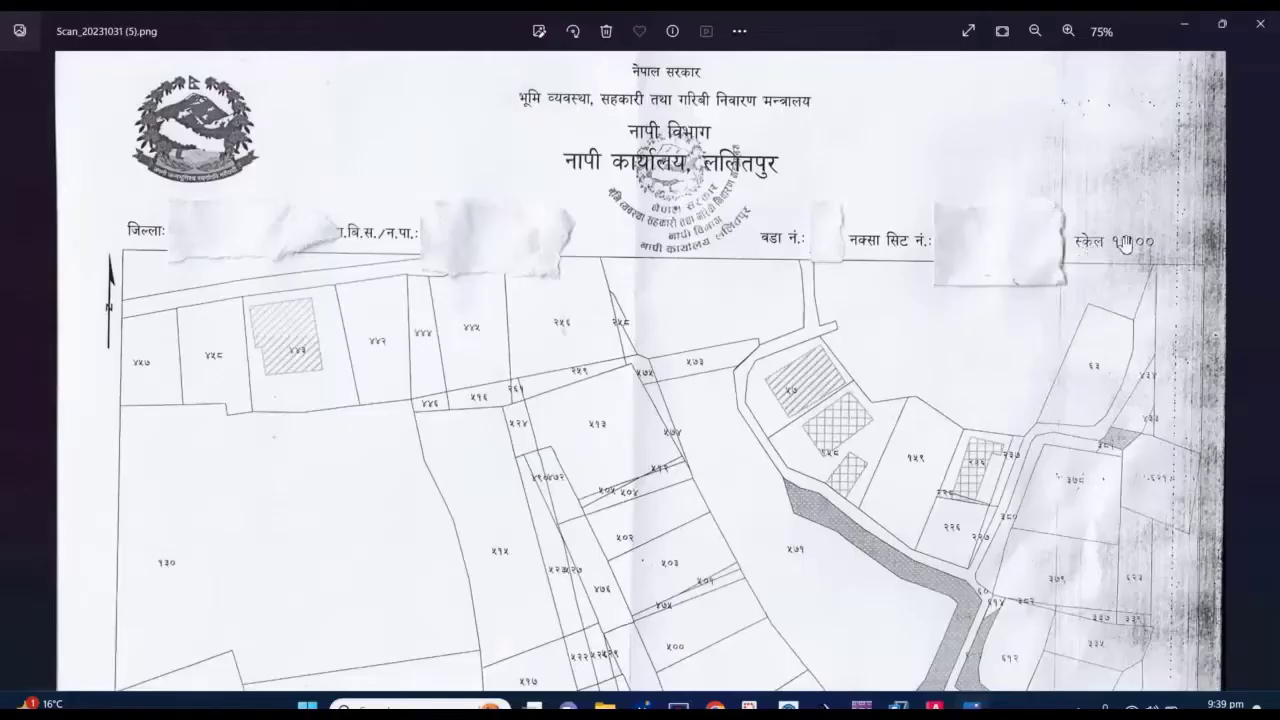
scroll(866, 293, "up", 2)
scroll(866, 293, "down", 1)
scroll(866, 293, "down", 2)
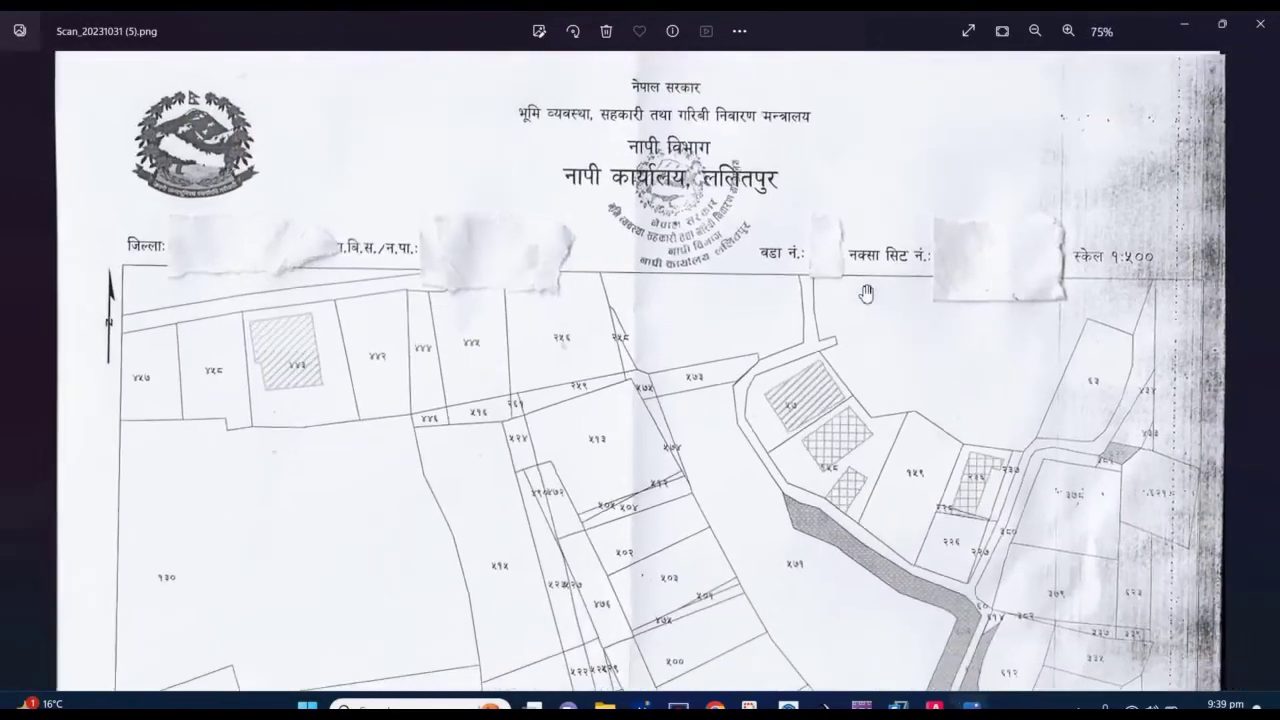
scroll(1136, 232, "up", 2)
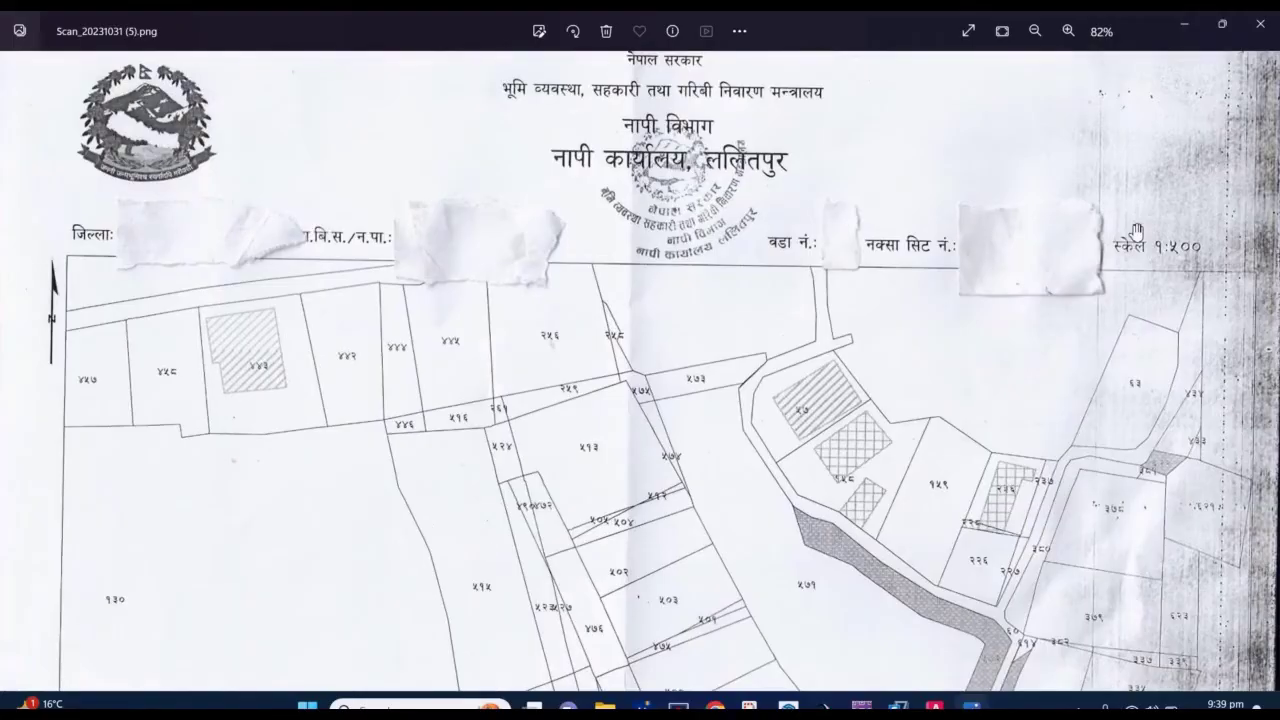
scroll(1136, 232, "up", 2)
scroll(1095, 308, "up", 2)
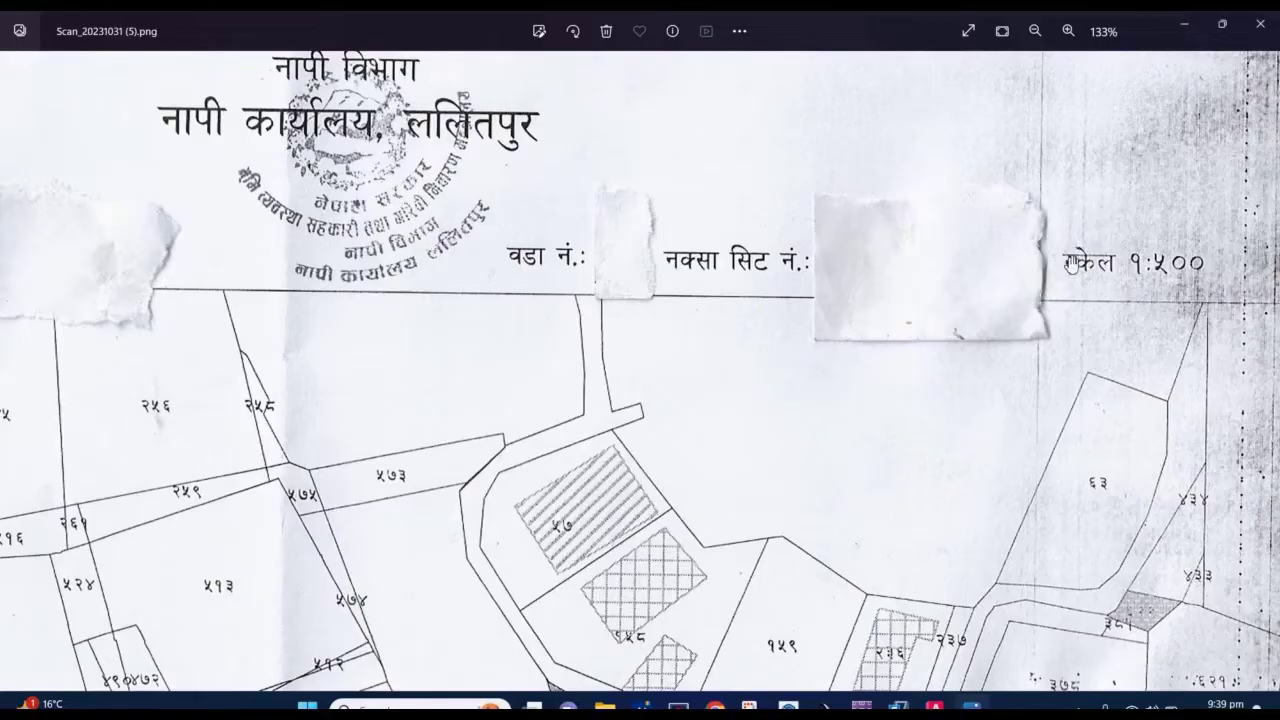
scroll(1070, 262, "down", 1)
scroll(1072, 270, "down", 1)
scroll(1165, 270, "up", 1)
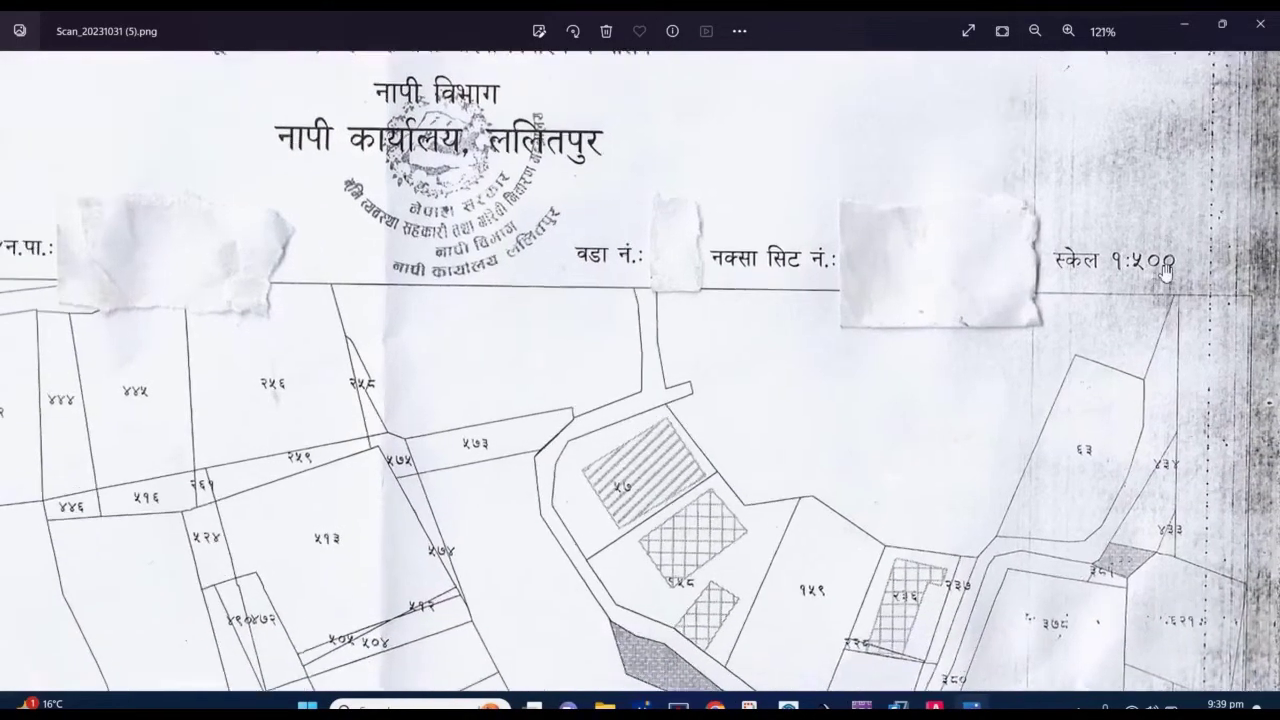
scroll(1160, 272, "up", 1)
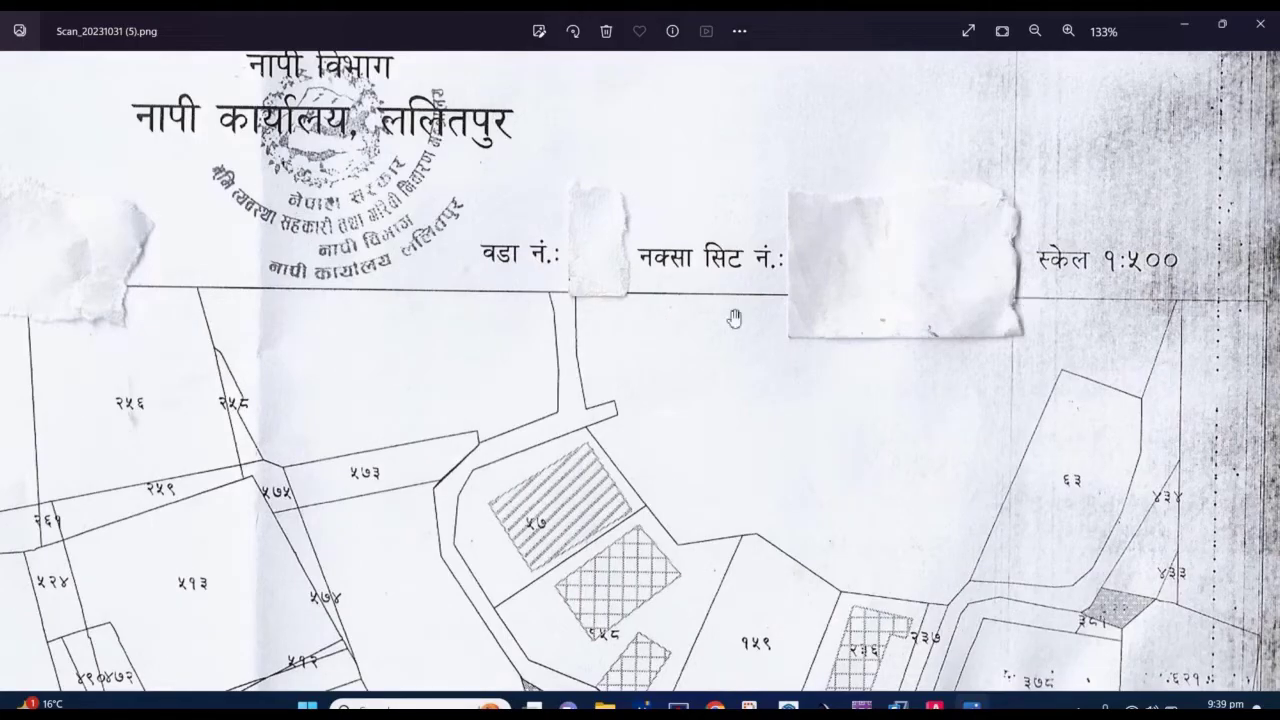
scroll(730, 318, "down", 5)
scroll(730, 318, "down", 1)
scroll(730, 318, "down", 1)
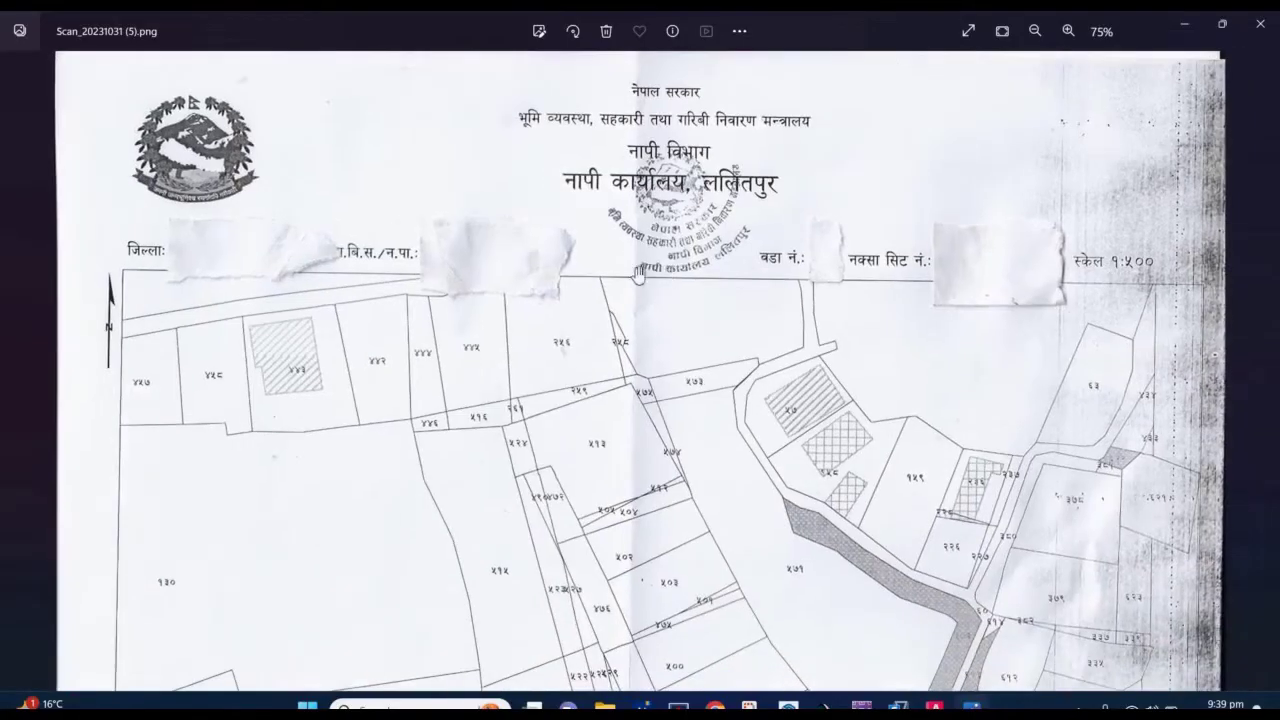
scroll(613, 284, "down", 1)
scroll(613, 284, "up", 1)
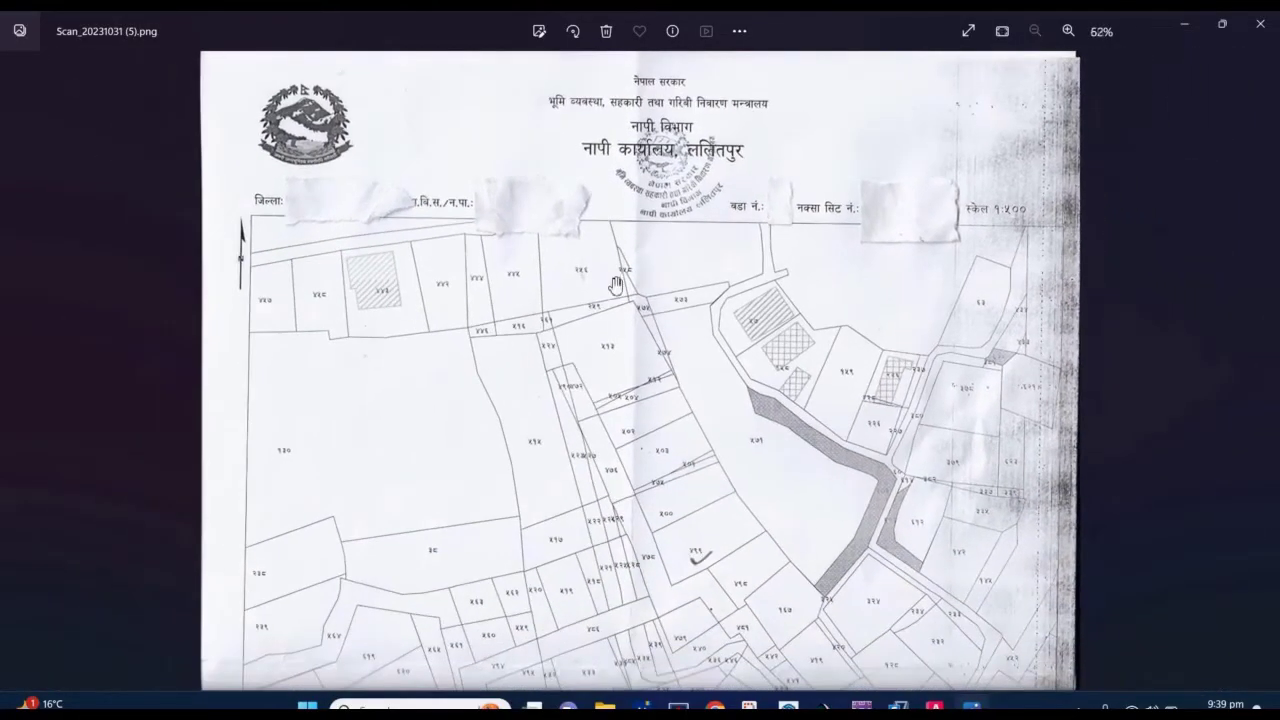
scroll(620, 275, "up", 1)
scroll(545, 285, "down", 1)
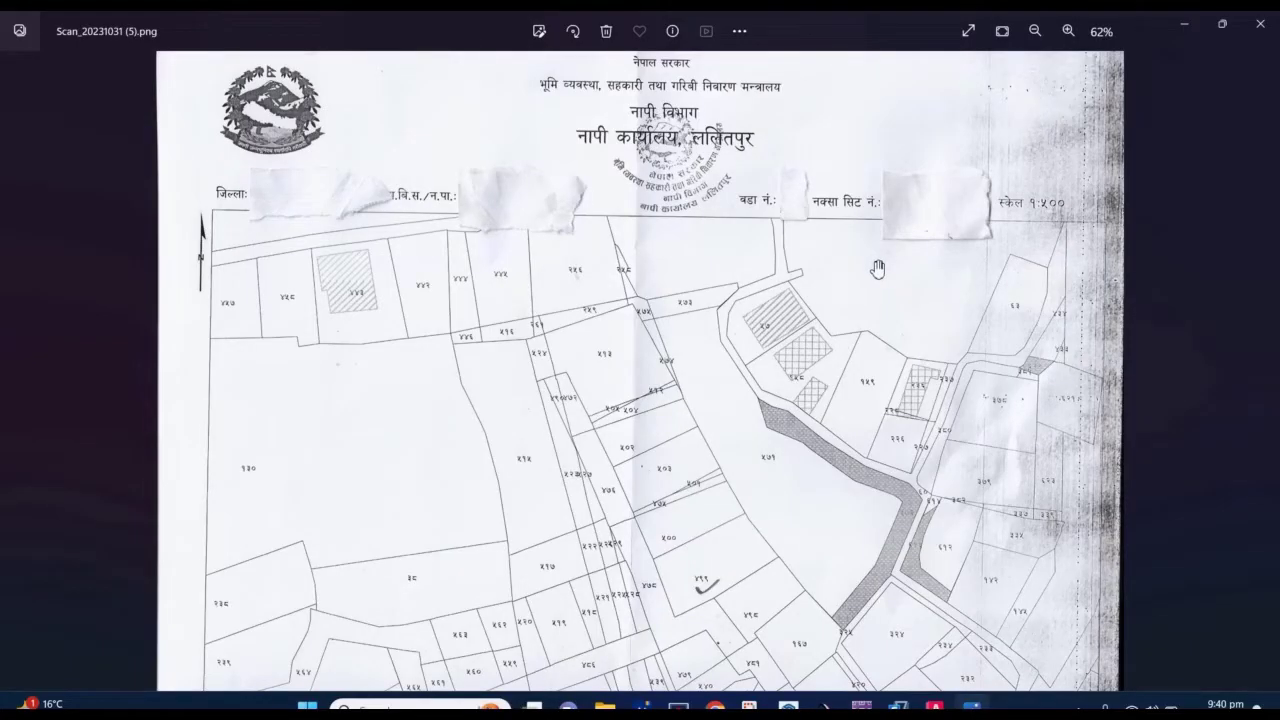
scroll(900, 240, "up", 3)
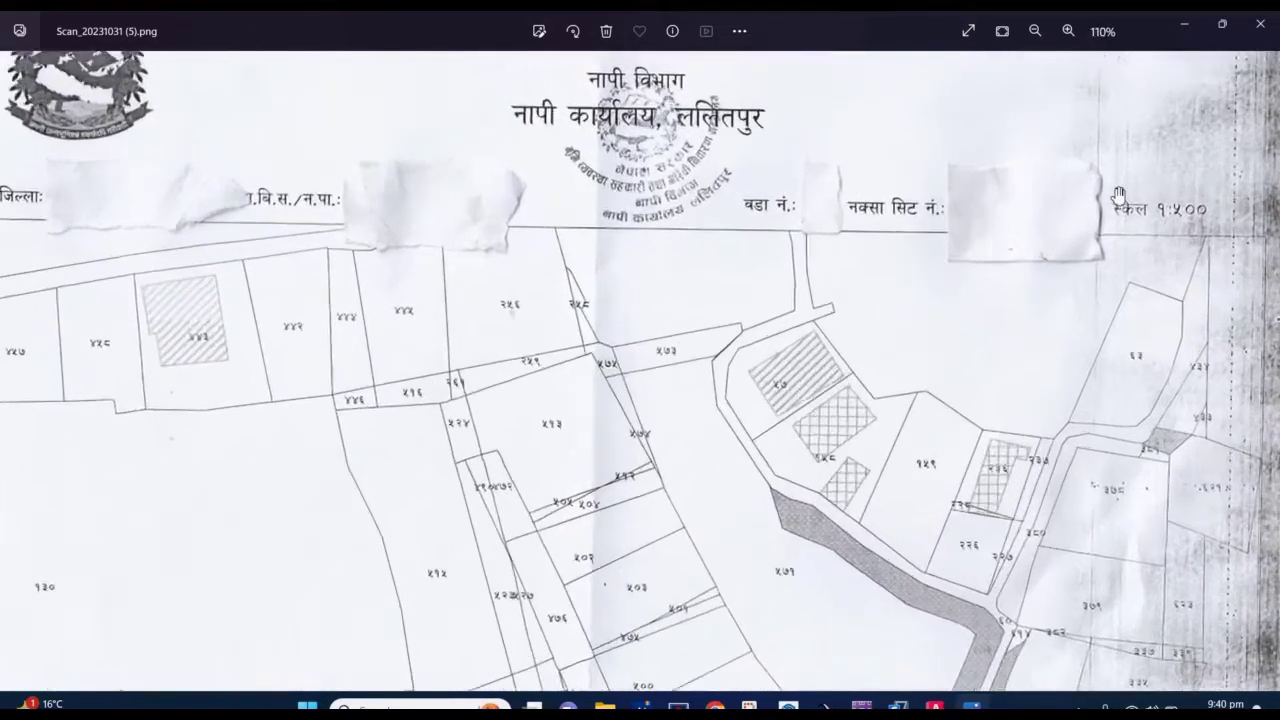
scroll(900, 240, "up", 2)
scroll(950, 243, "up", 1)
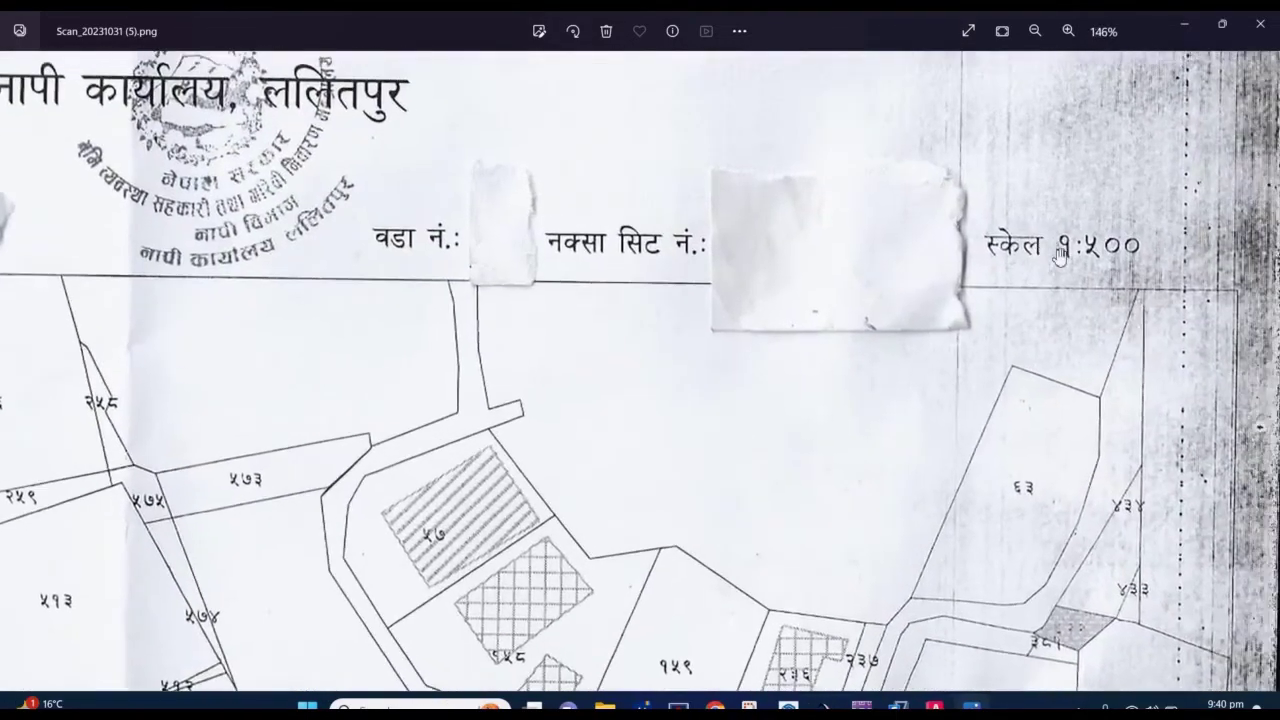
scroll(960, 245, "up", 2)
scroll(870, 225, "down", 2)
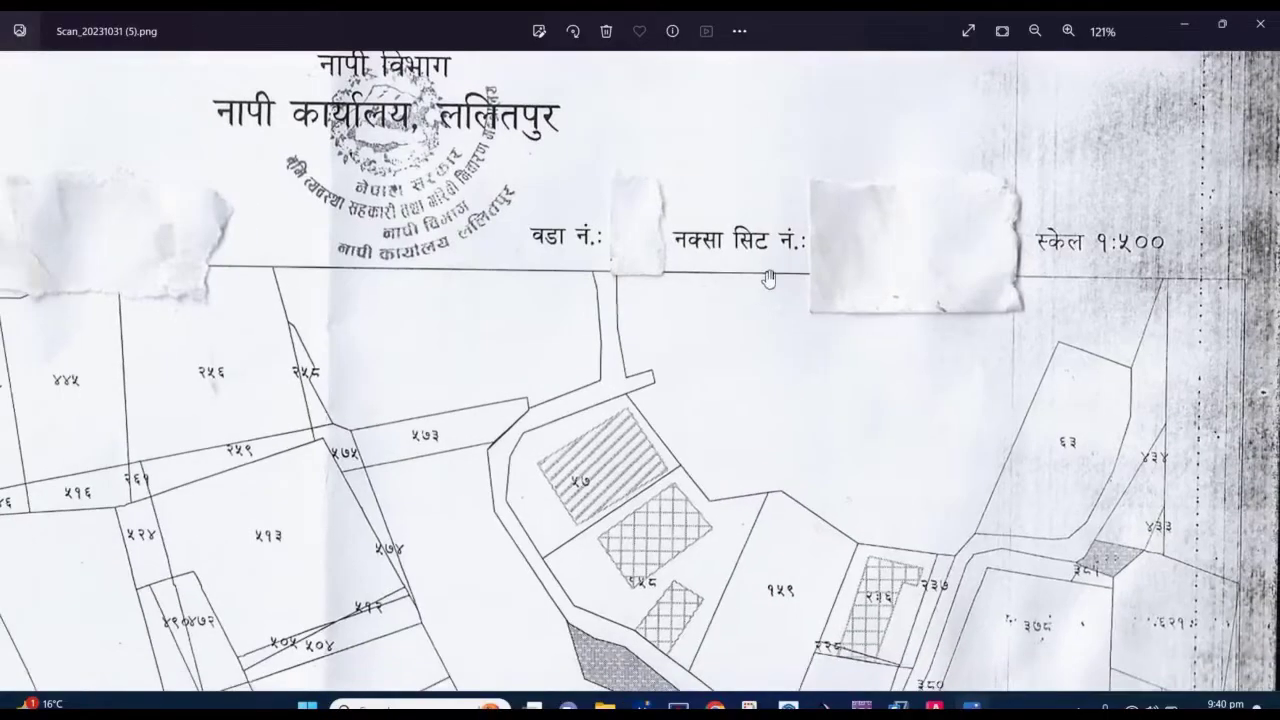
scroll(764, 279, "down", 1)
scroll(764, 279, "up", 2)
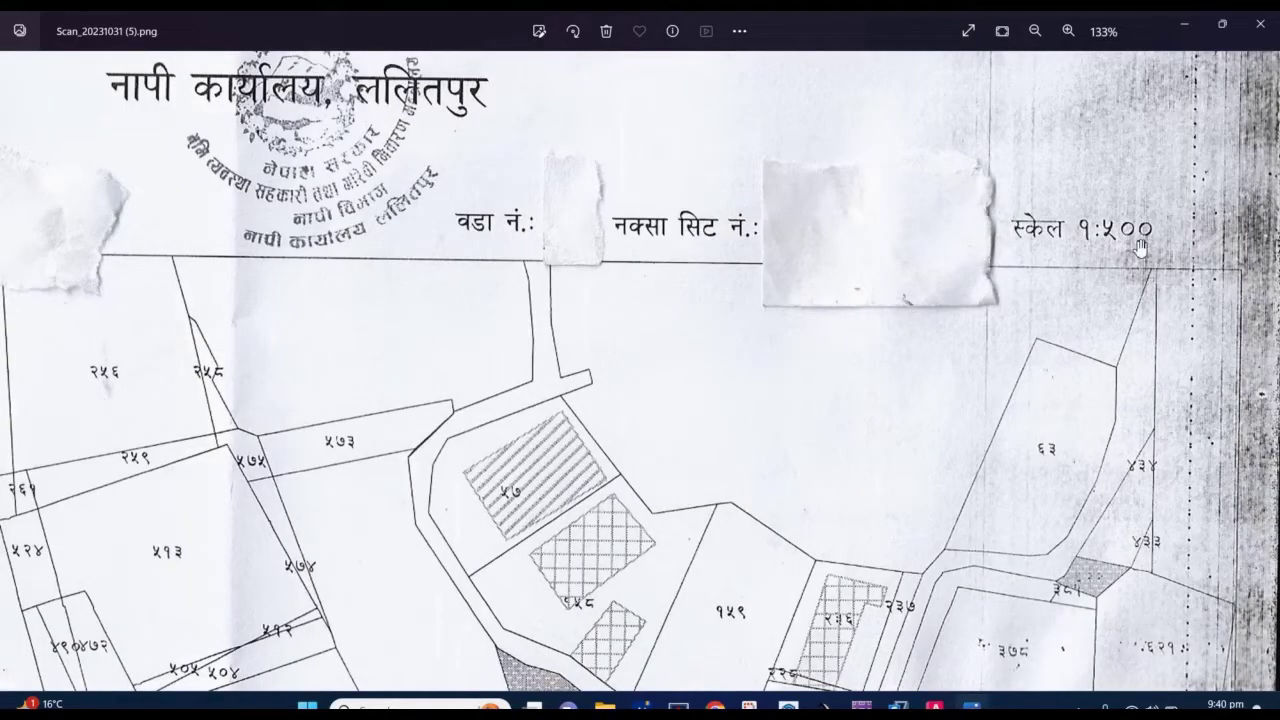
scroll(829, 263, "down", 2)
scroll(829, 263, "down", 2)
scroll(815, 275, "down", 1)
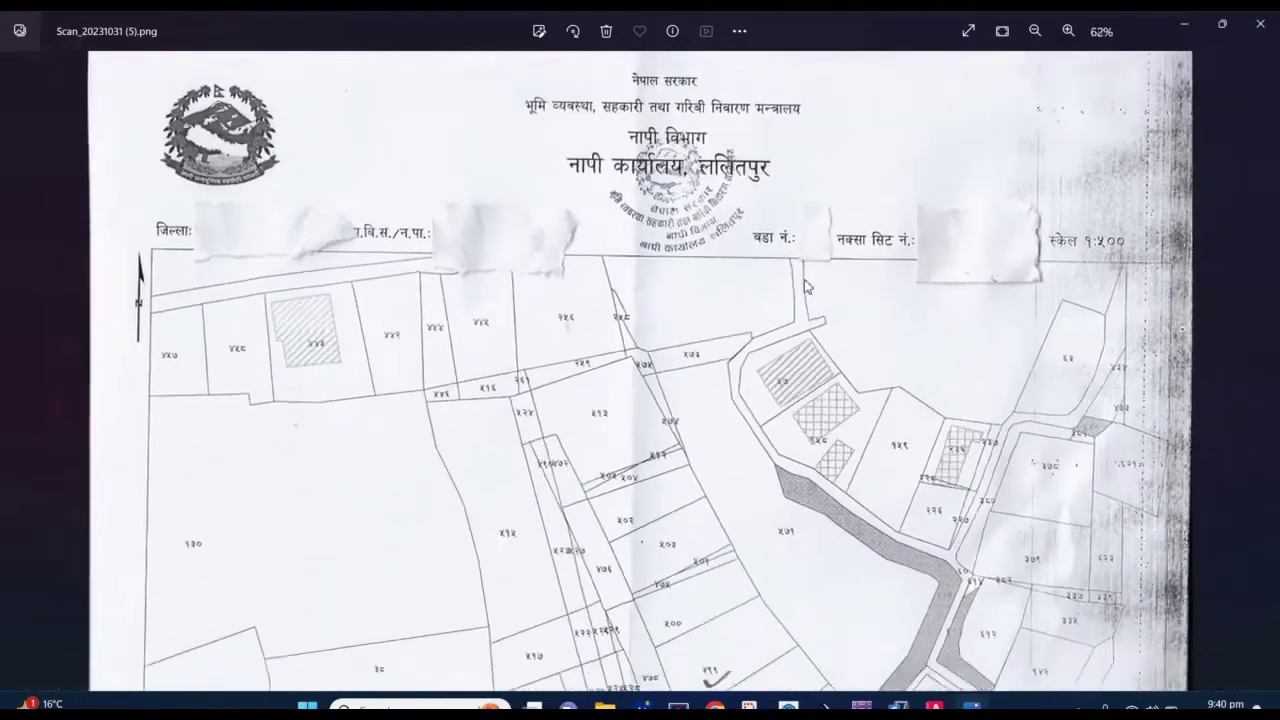
scroll(807, 286, "down", 1)
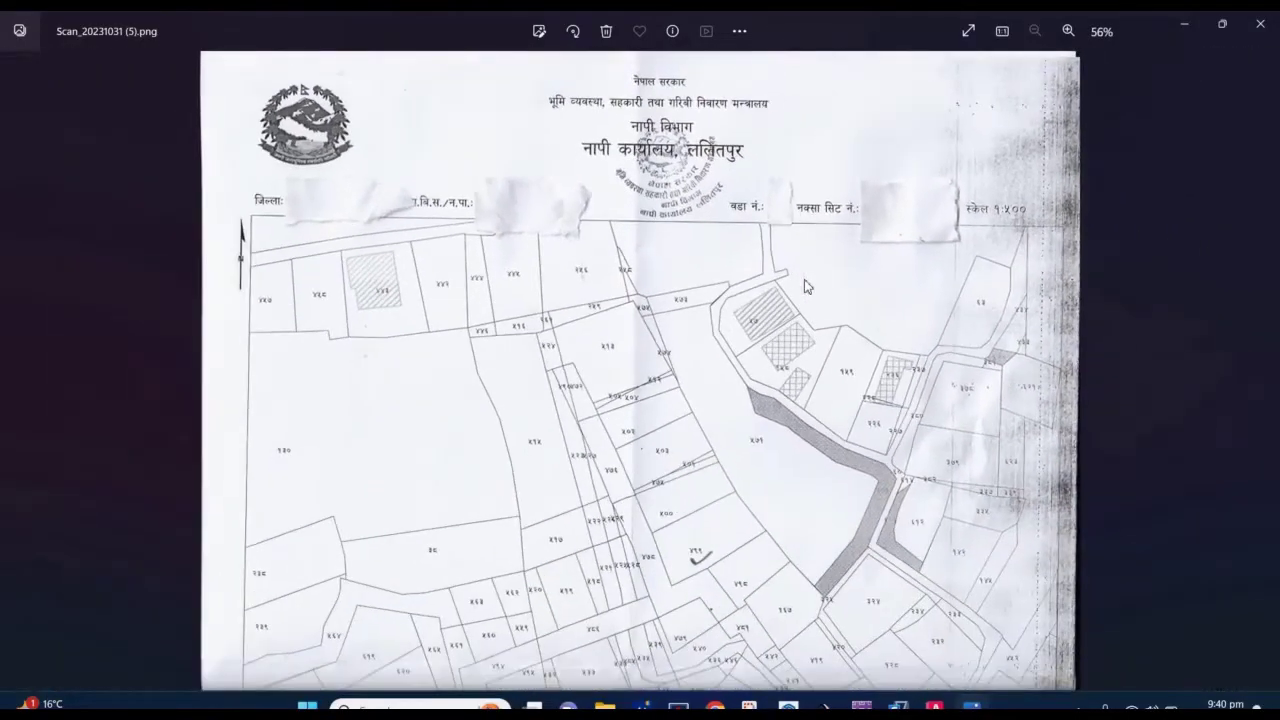
Turn on Ortho and scale the pasted map image by a factor of 500.
left_click(933, 708)
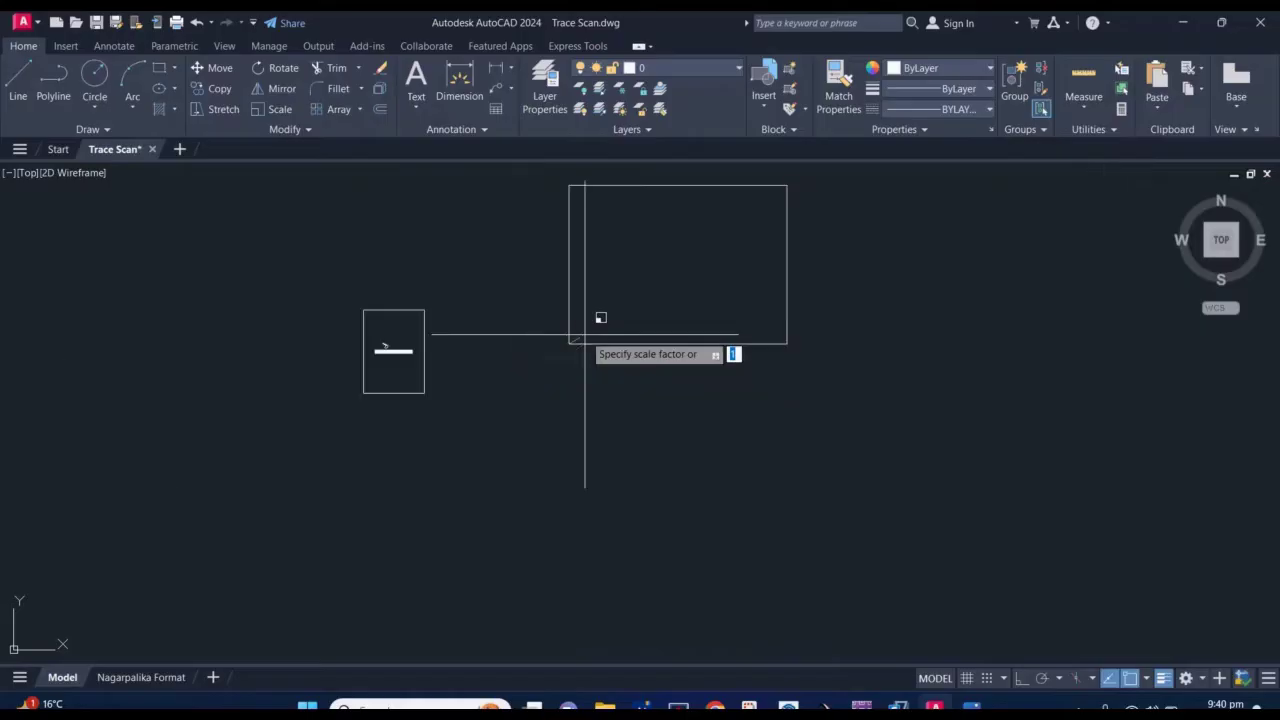
scroll(585, 335, "up", 4)
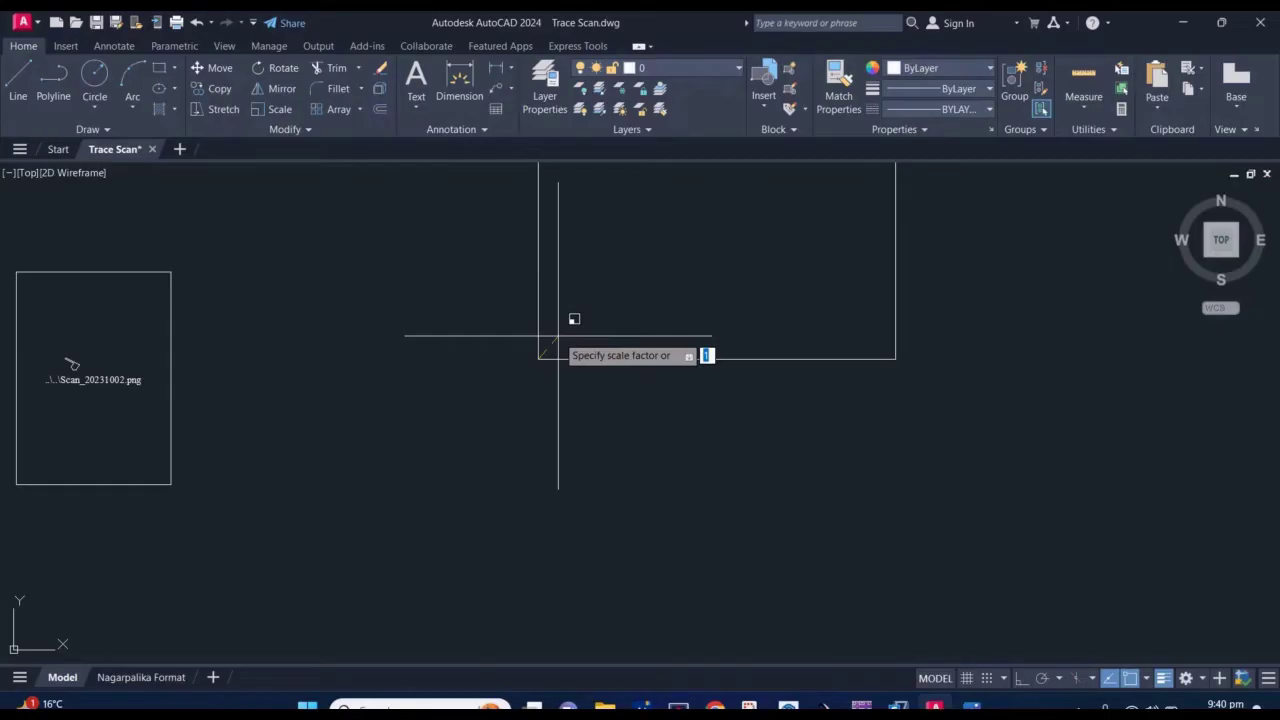
key("F8")
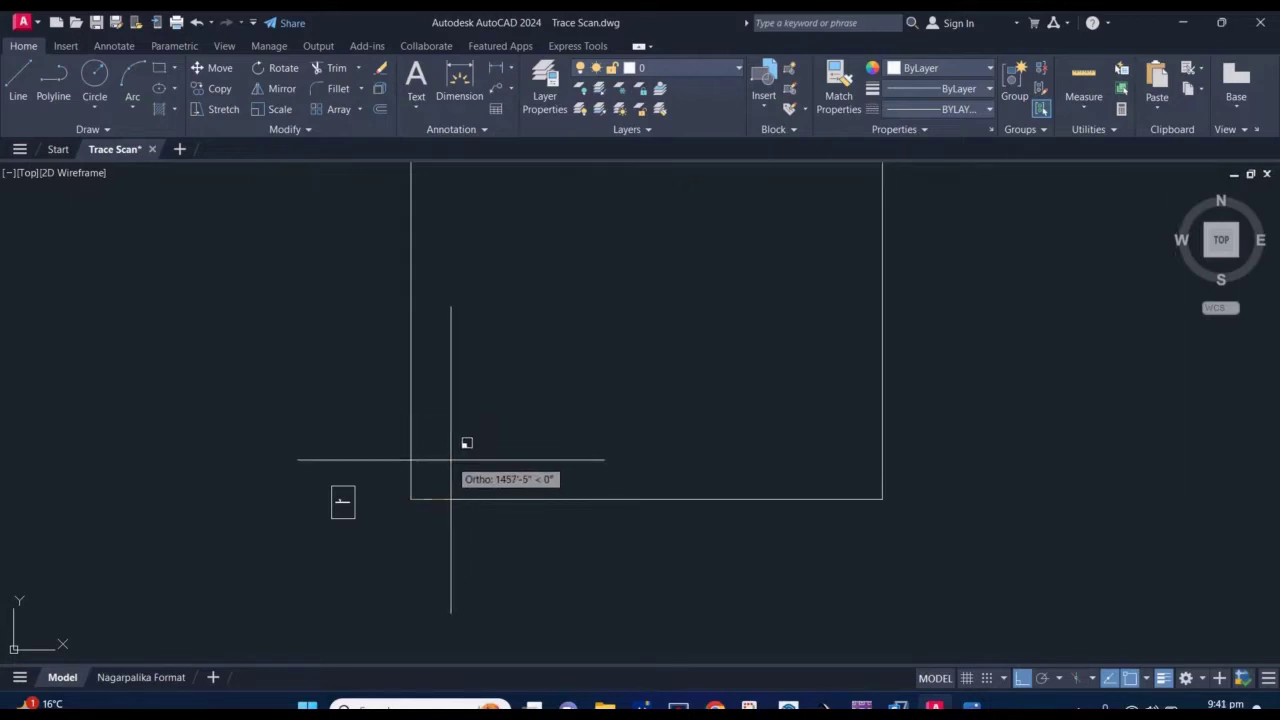
type("500")
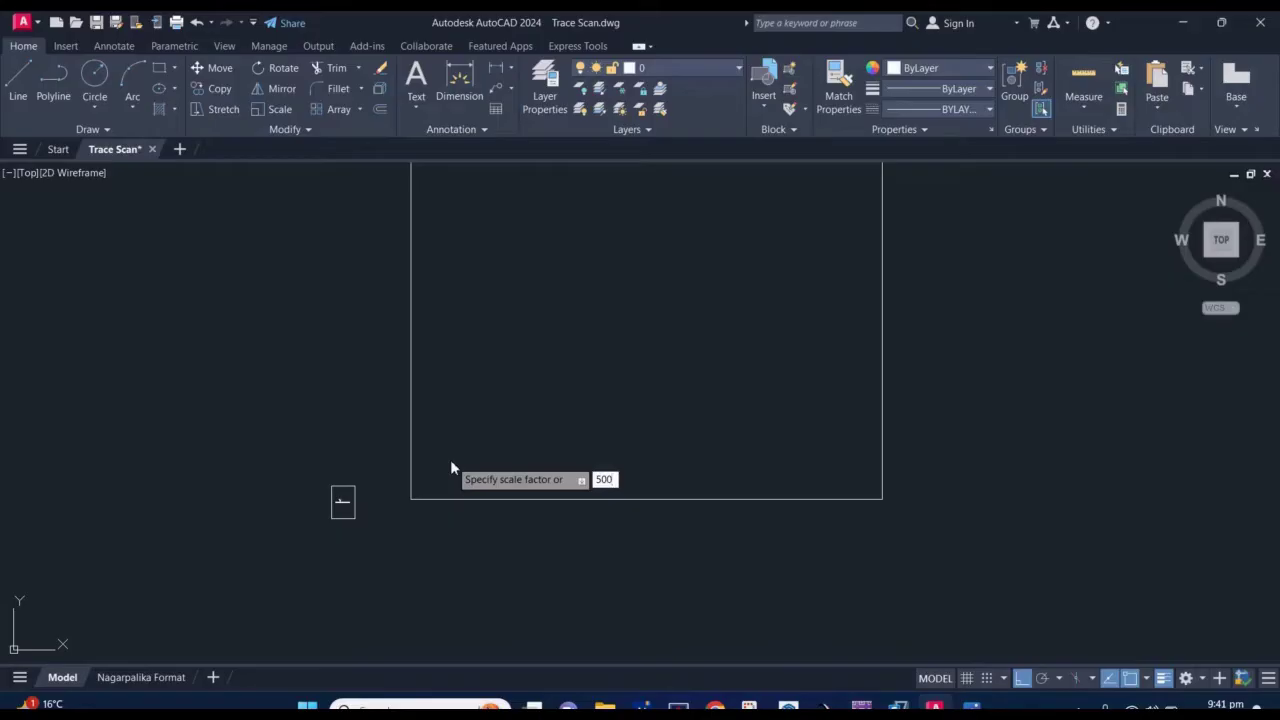
key("Return")
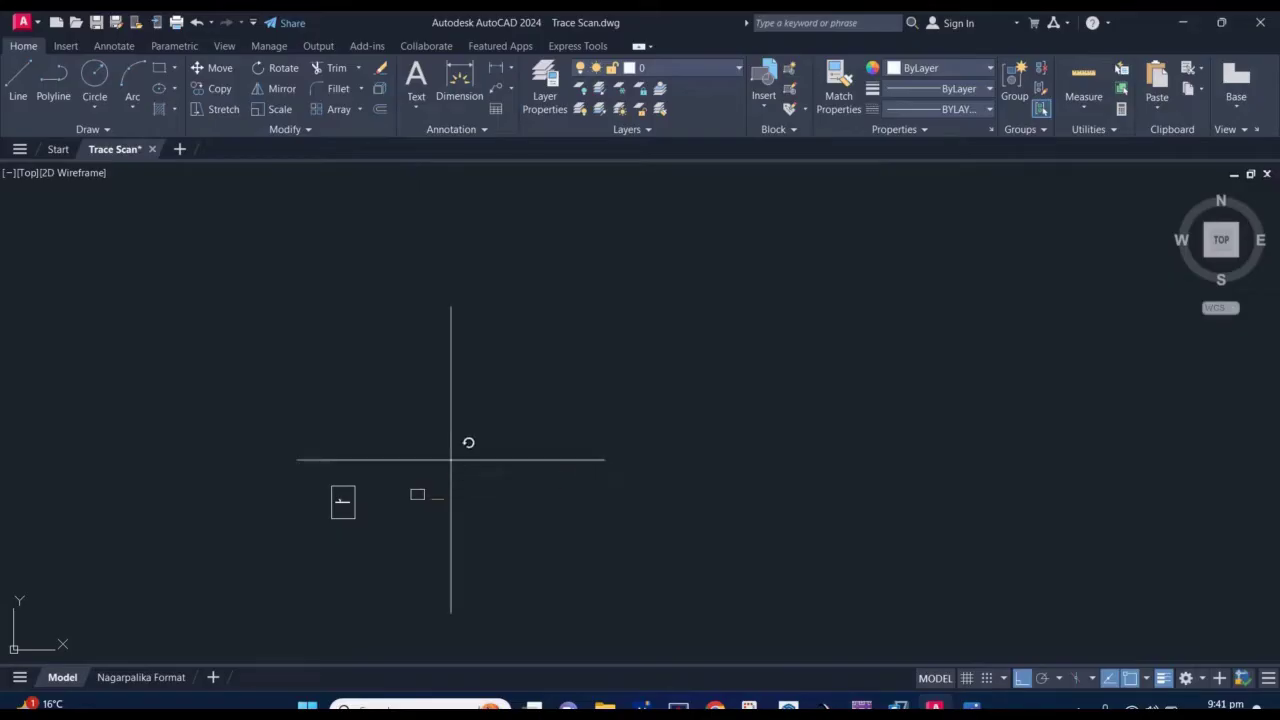
Pan and zoom to check the enlarged map and its 1:500 scale note.
scroll(430, 502, "down", 10)
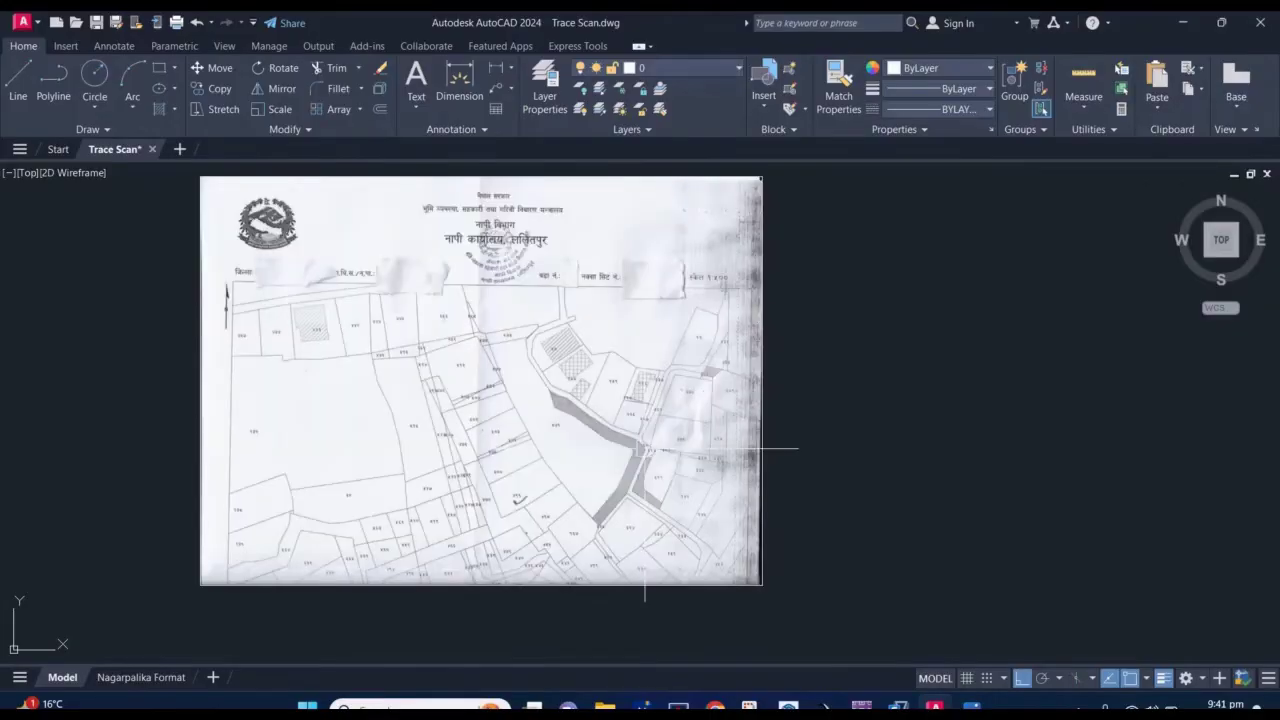
middle_click_drag(253, 206, 290, 270)
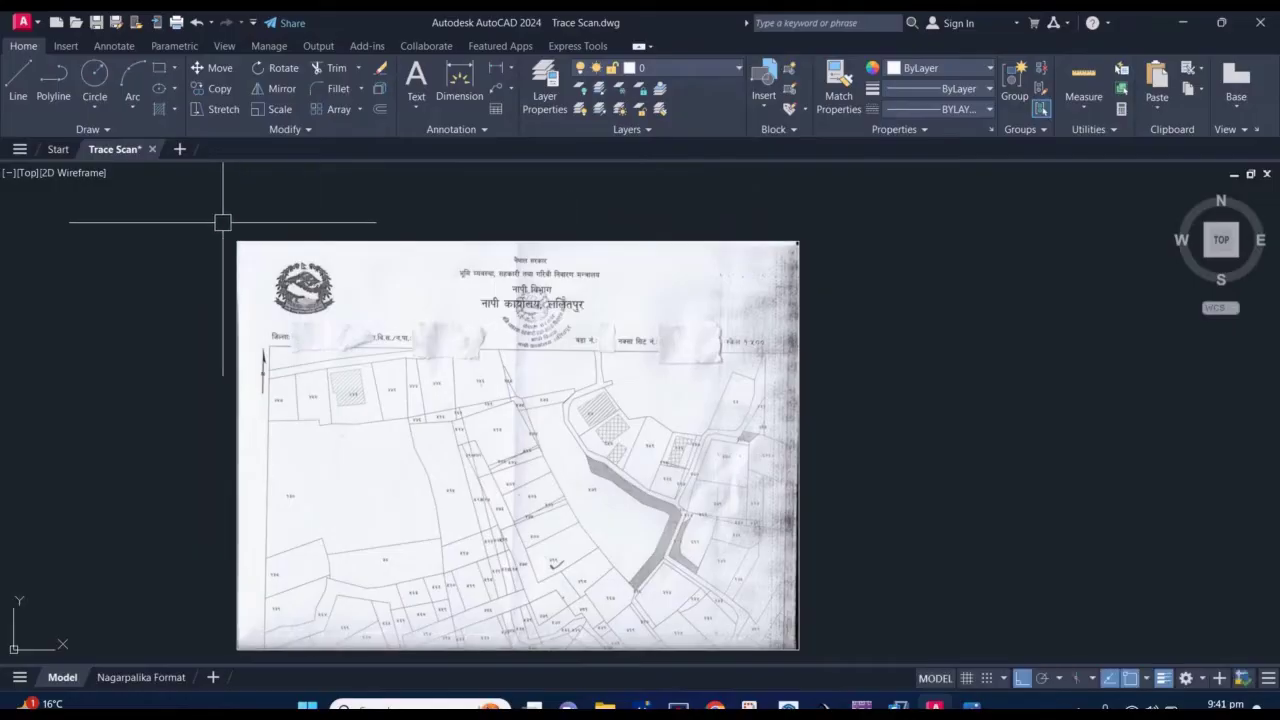
middle_click_drag(466, 390, 468, 353)
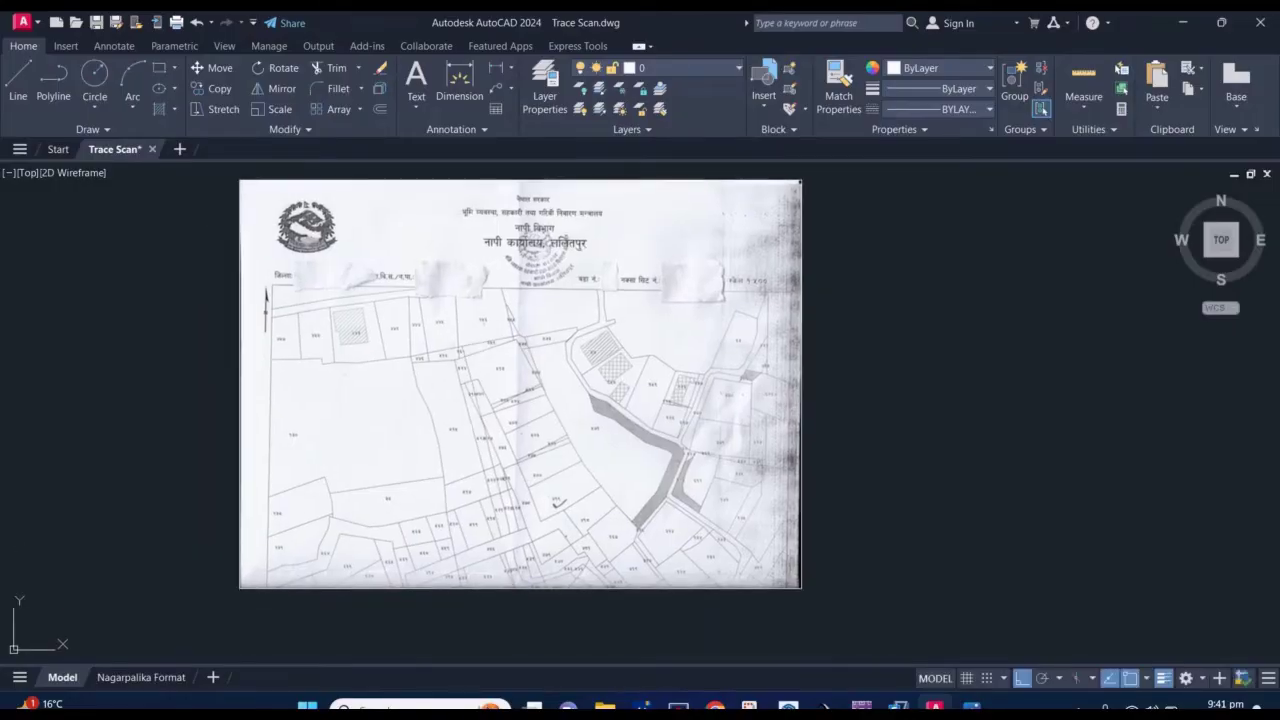
scroll(740, 308, "up", 4)
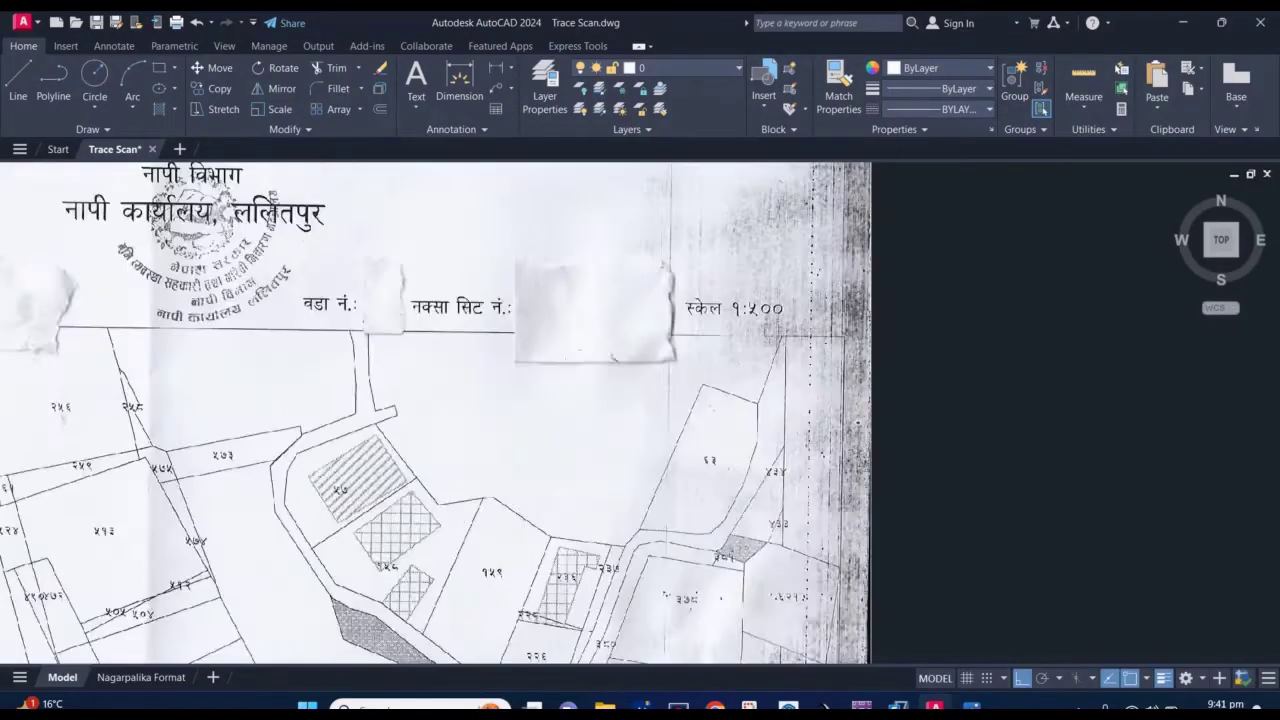
scroll(740, 308, "up", 4)
scroll(752, 302, "down", 3)
scroll(748, 305, "down", 3)
scroll(743, 351, "down", 2)
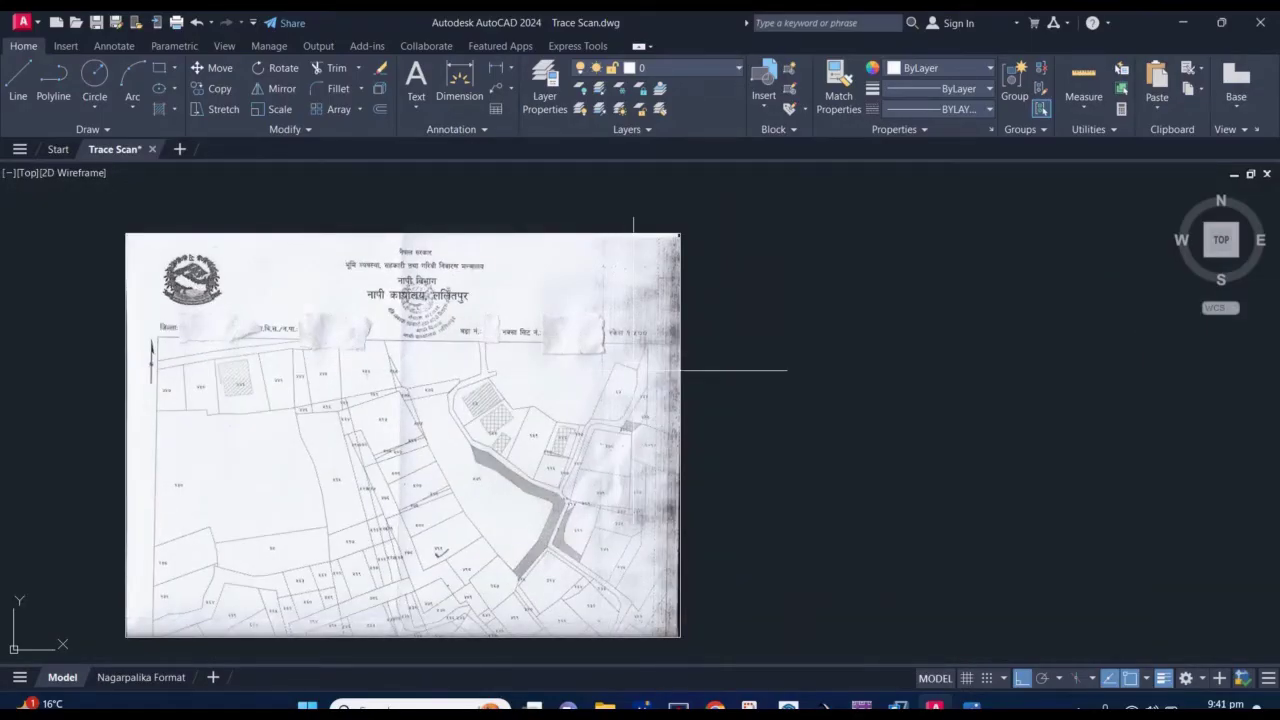
scroll(700, 348, "up", 3)
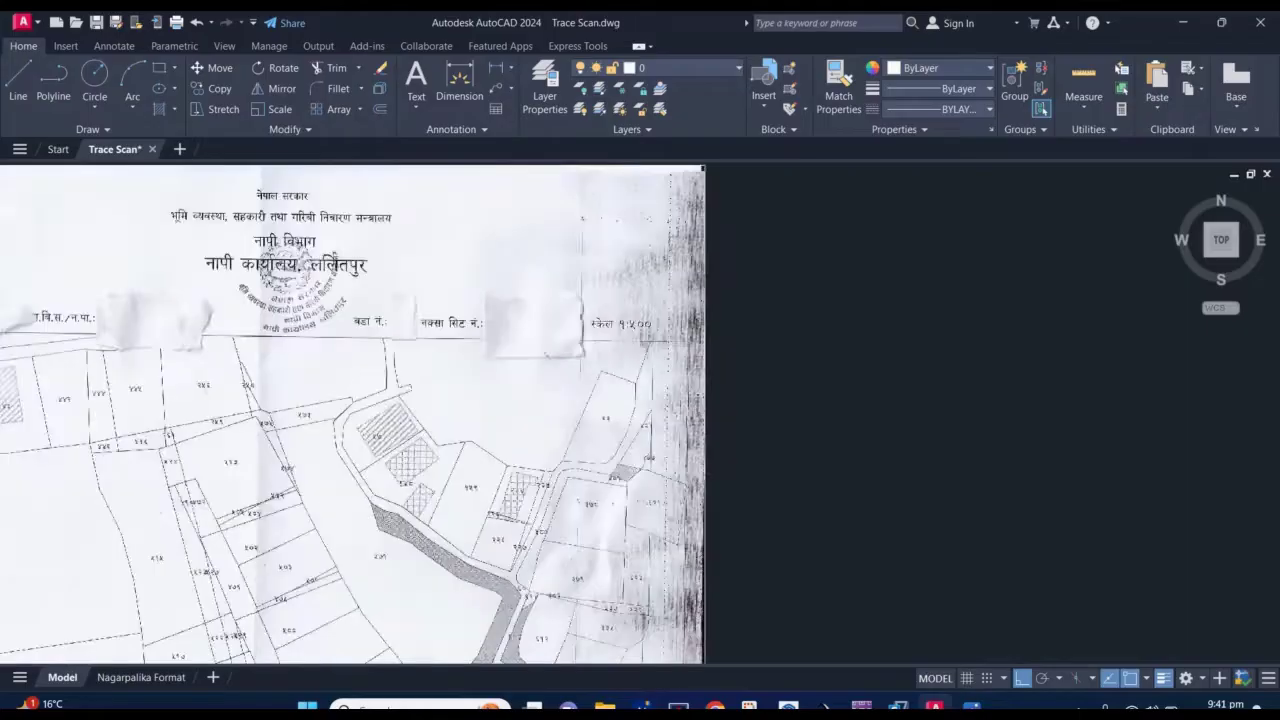
scroll(700, 348, "up", 3)
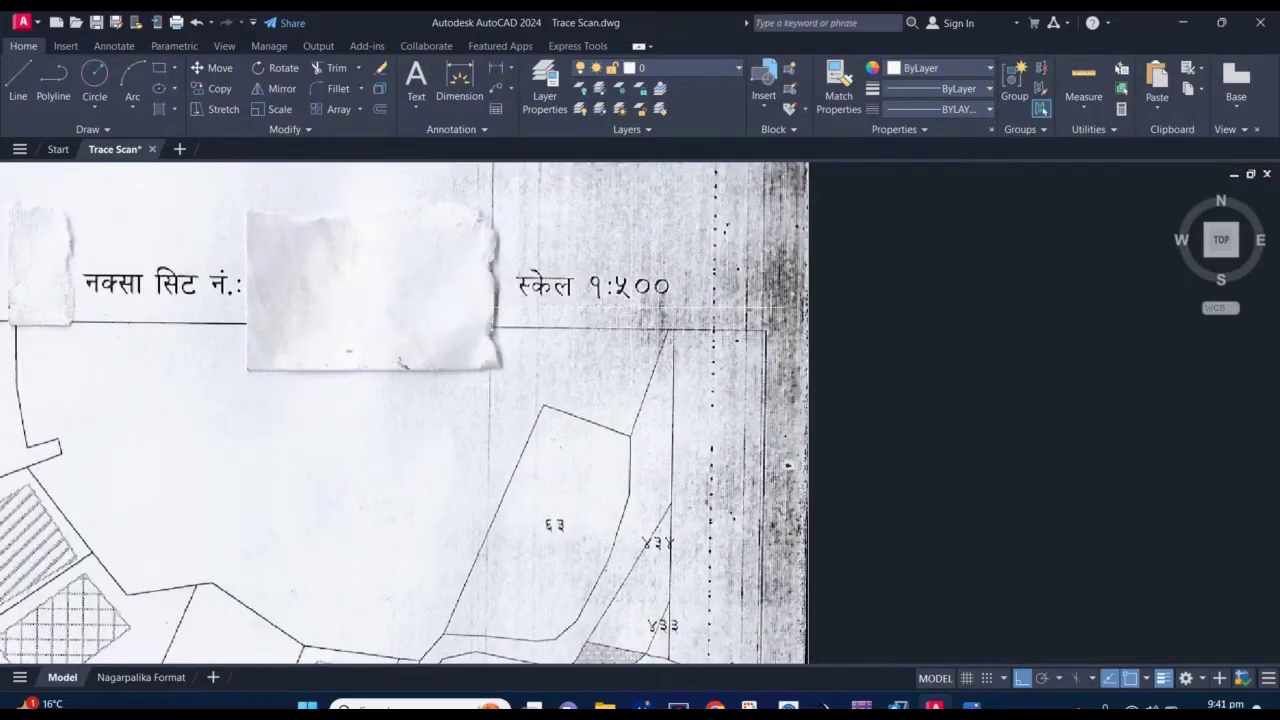
scroll(715, 306, "down", 1)
scroll(600, 335, "down", 3)
scroll(563, 348, "down", 2)
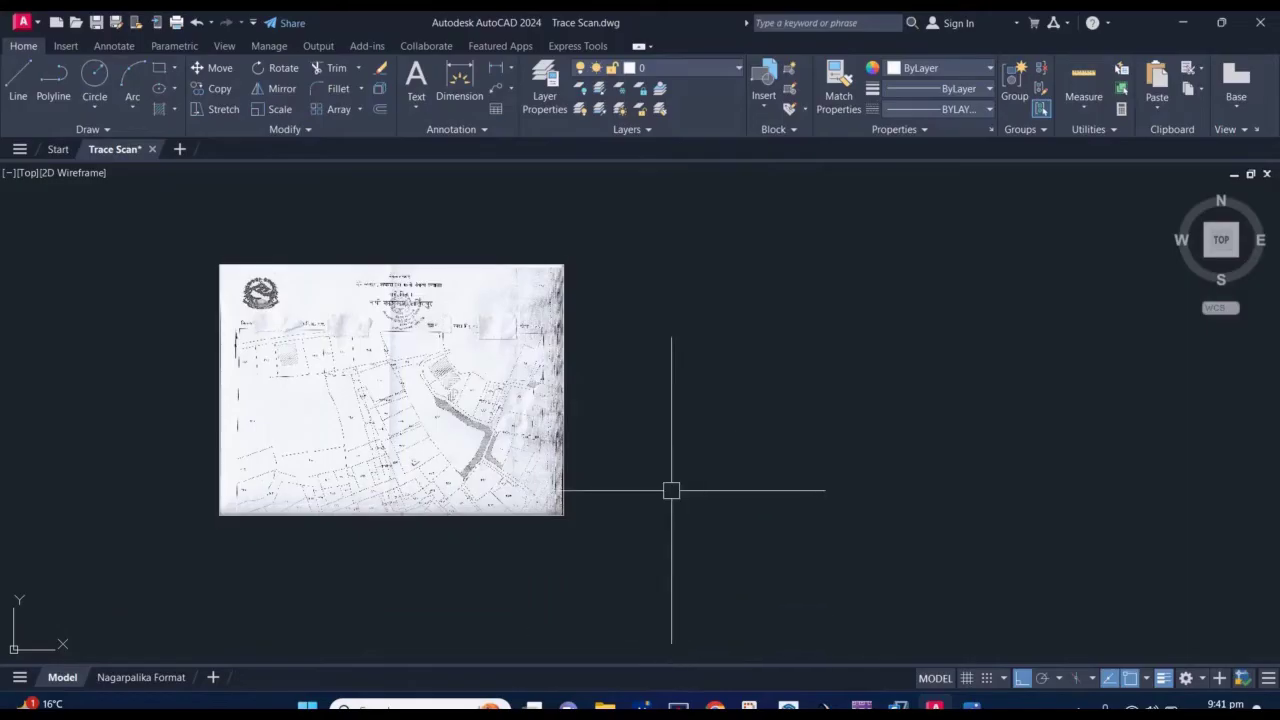
Paste another copy of the scan at a picked insertion point with scale factor 1200.
key("ctrl+v")
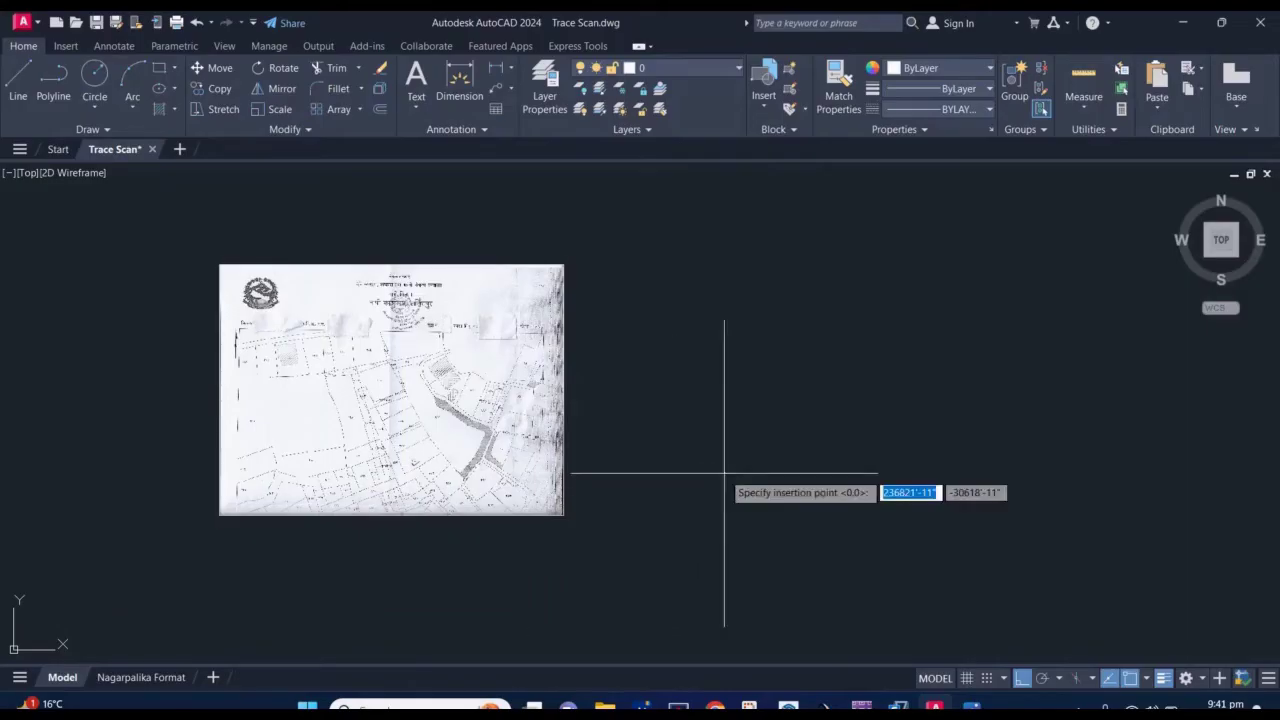
left_click(789, 413)
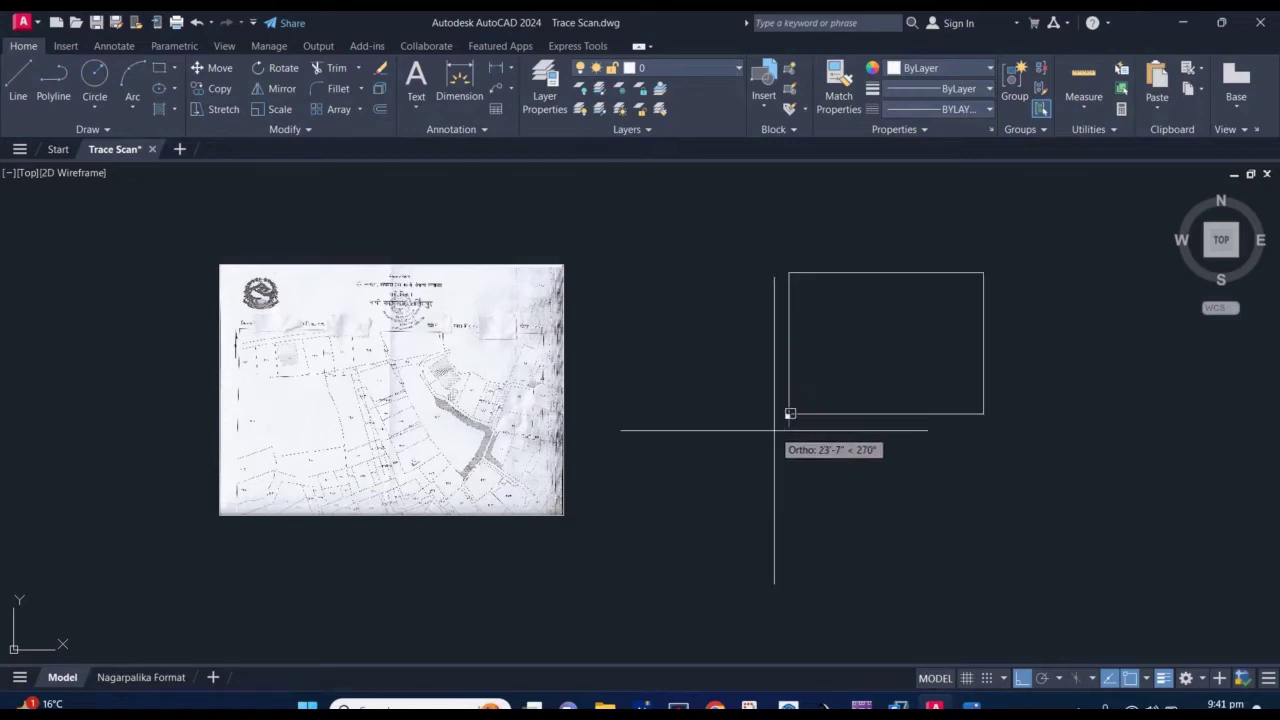
middle_click_drag(775, 428, 605, 420)
scroll(608, 419, "up", 2)
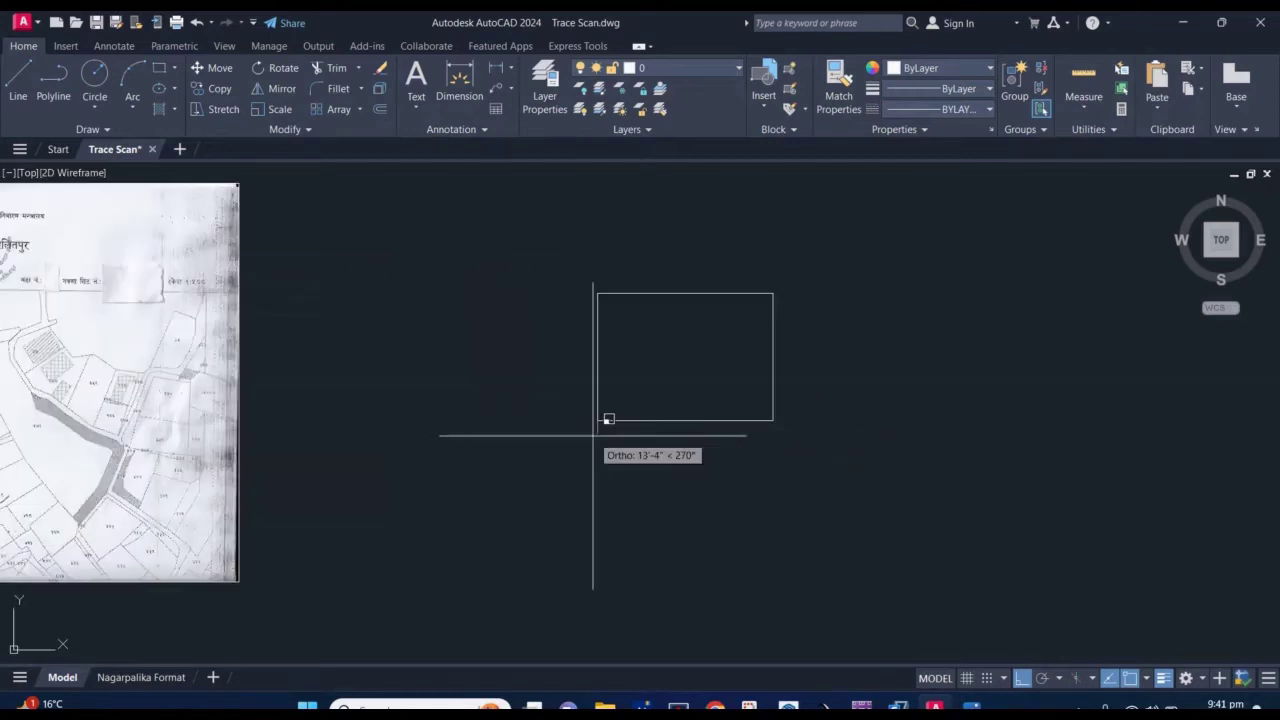
scroll(607, 425, "up", 2)
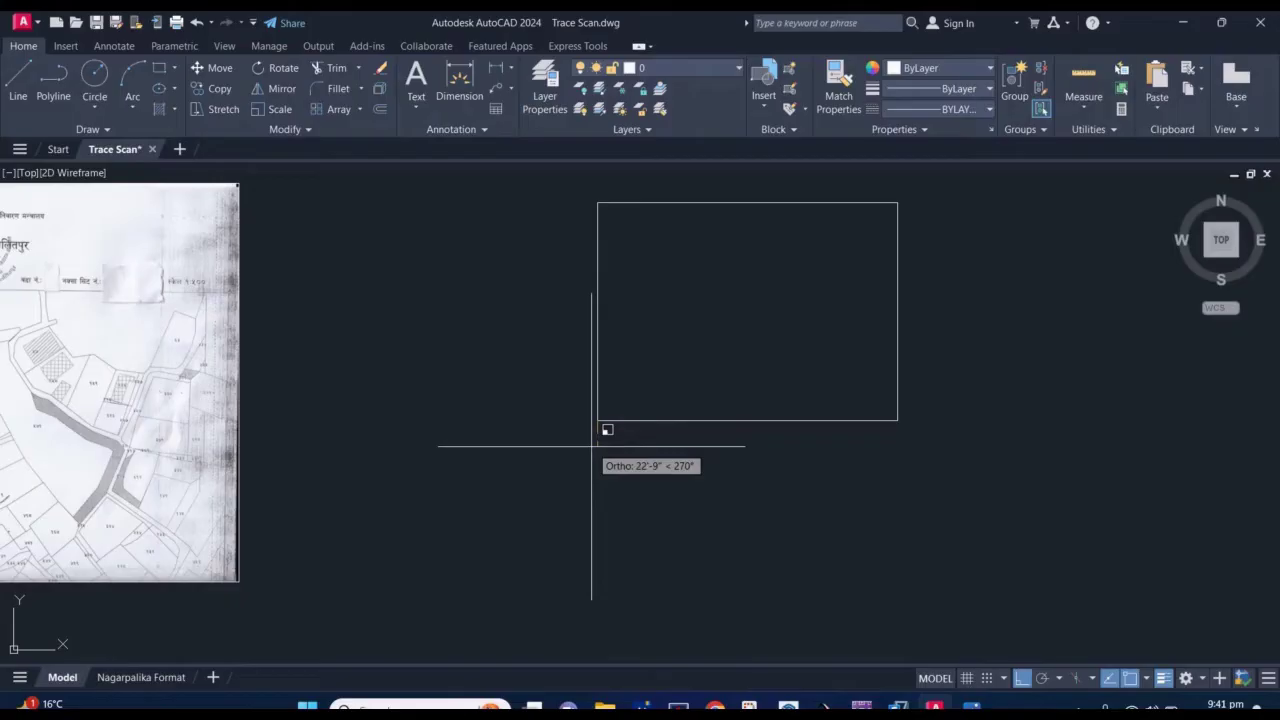
left_click(591, 446)
type("120")
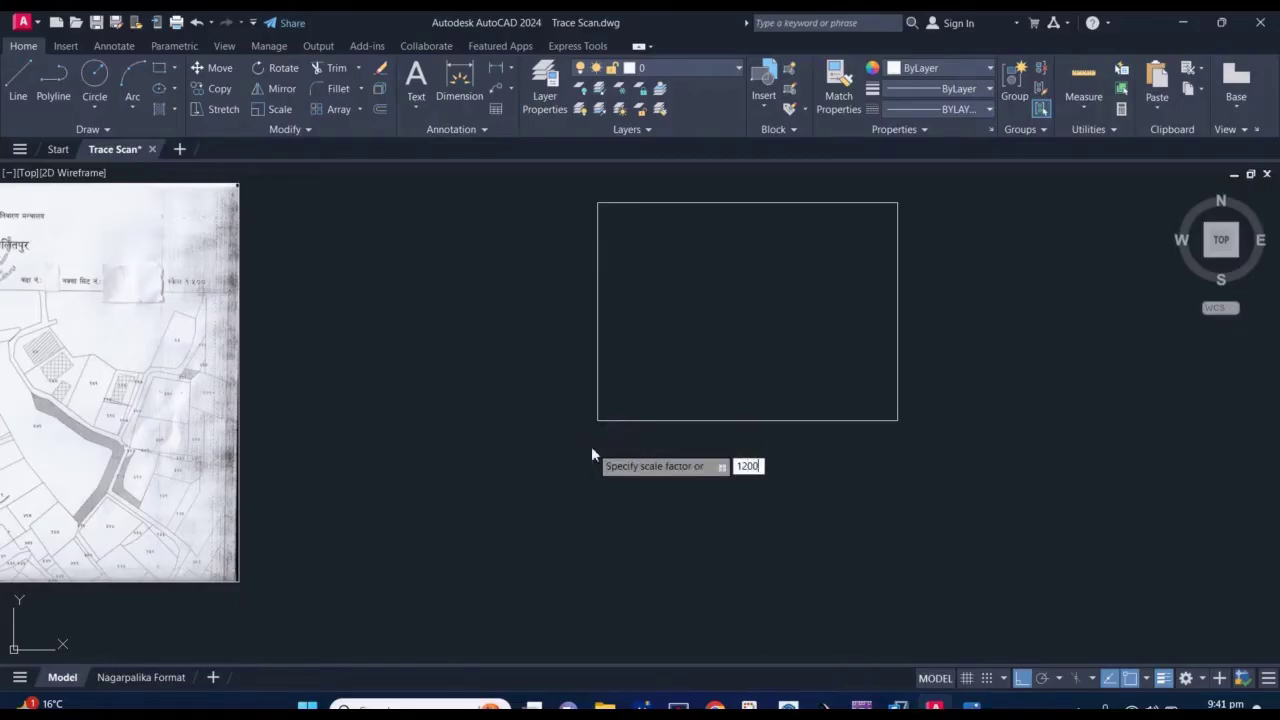
type("0")
key("Return")
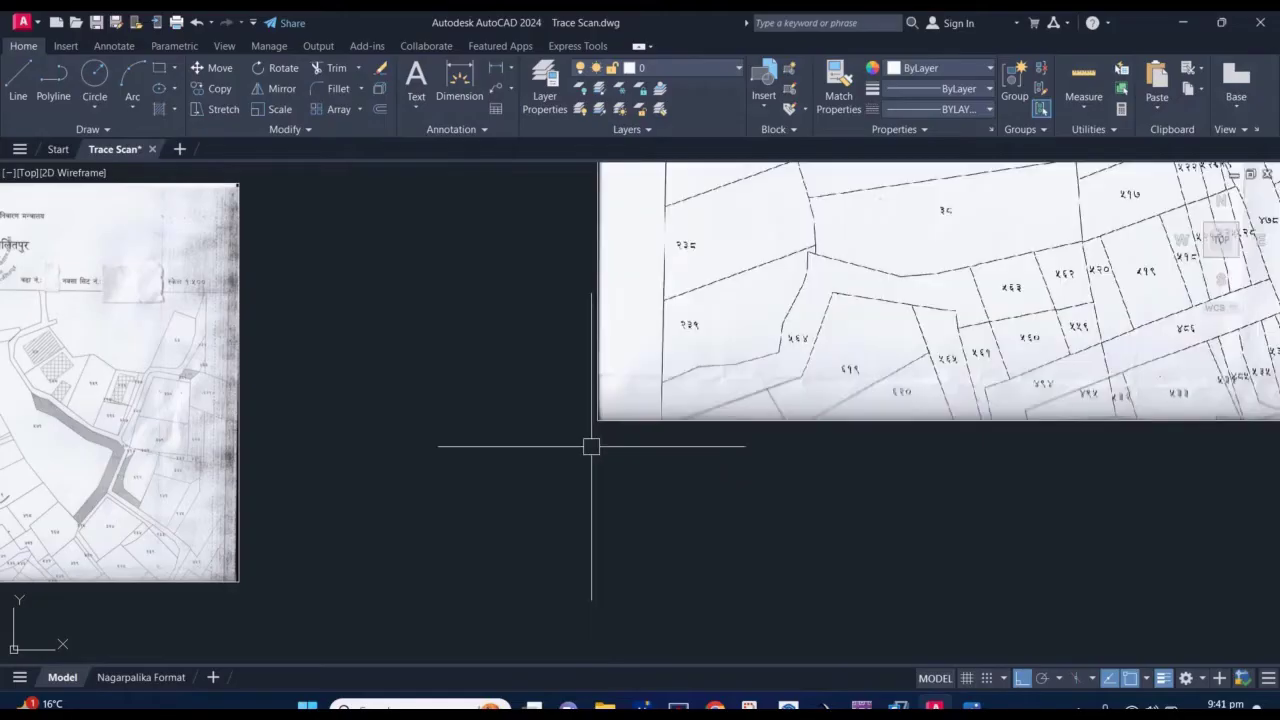
Zoom in and out to compare the 1200-scale copy with the earlier scan.
scroll(591, 446, "down", 5)
scroll(631, 428, "down", 2)
scroll(830, 280, "up", 2)
scroll(830, 280, "up", 10)
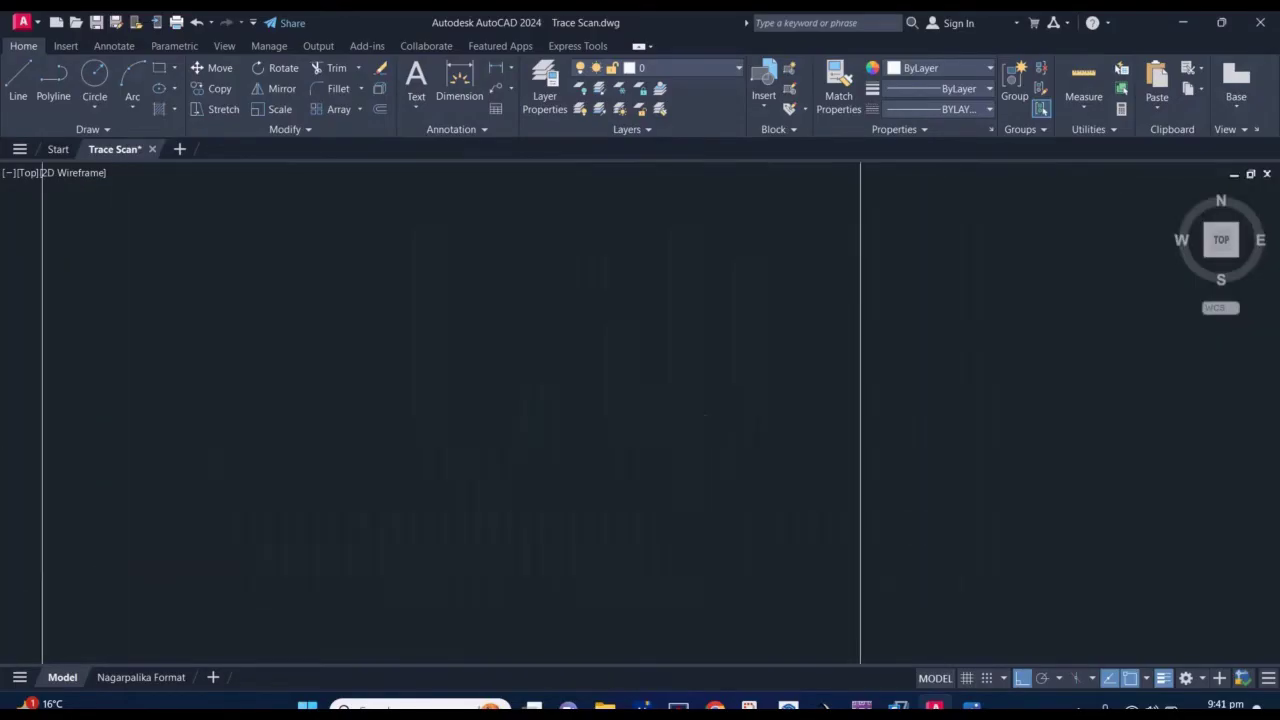
scroll(890, 263, "up", 6)
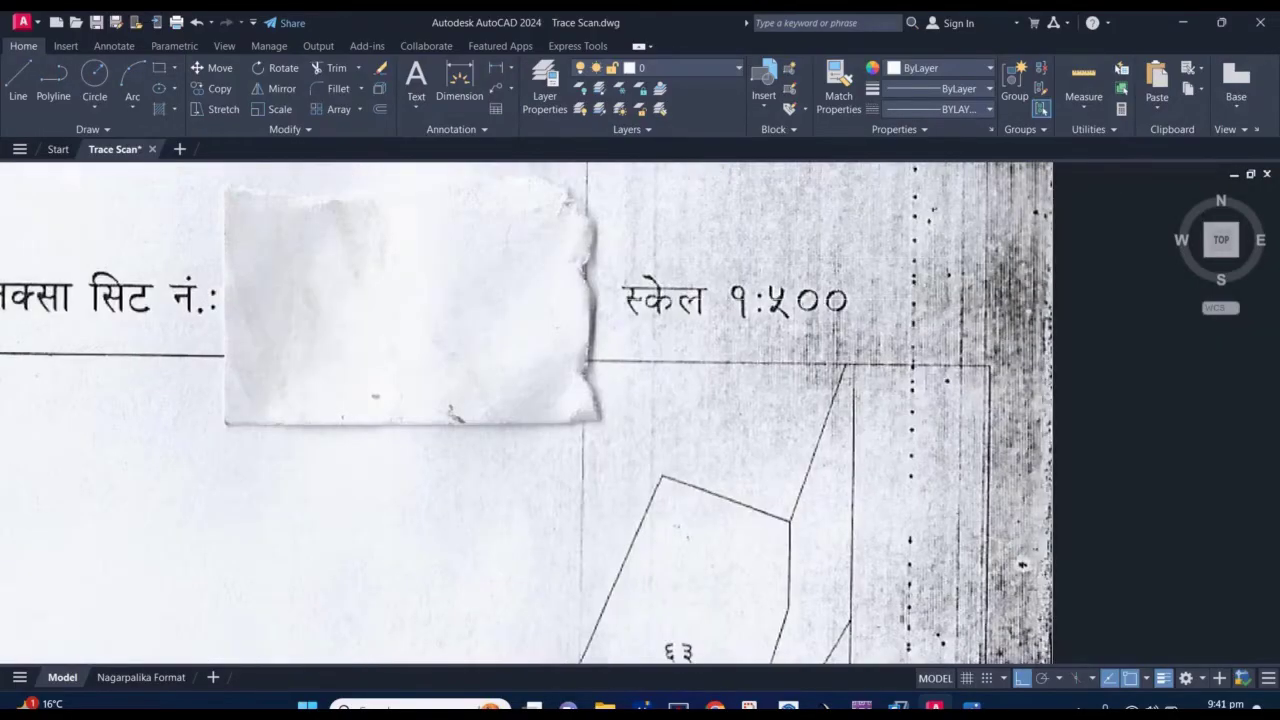
scroll(910, 297, "down", 3)
scroll(757, 297, "down", 4)
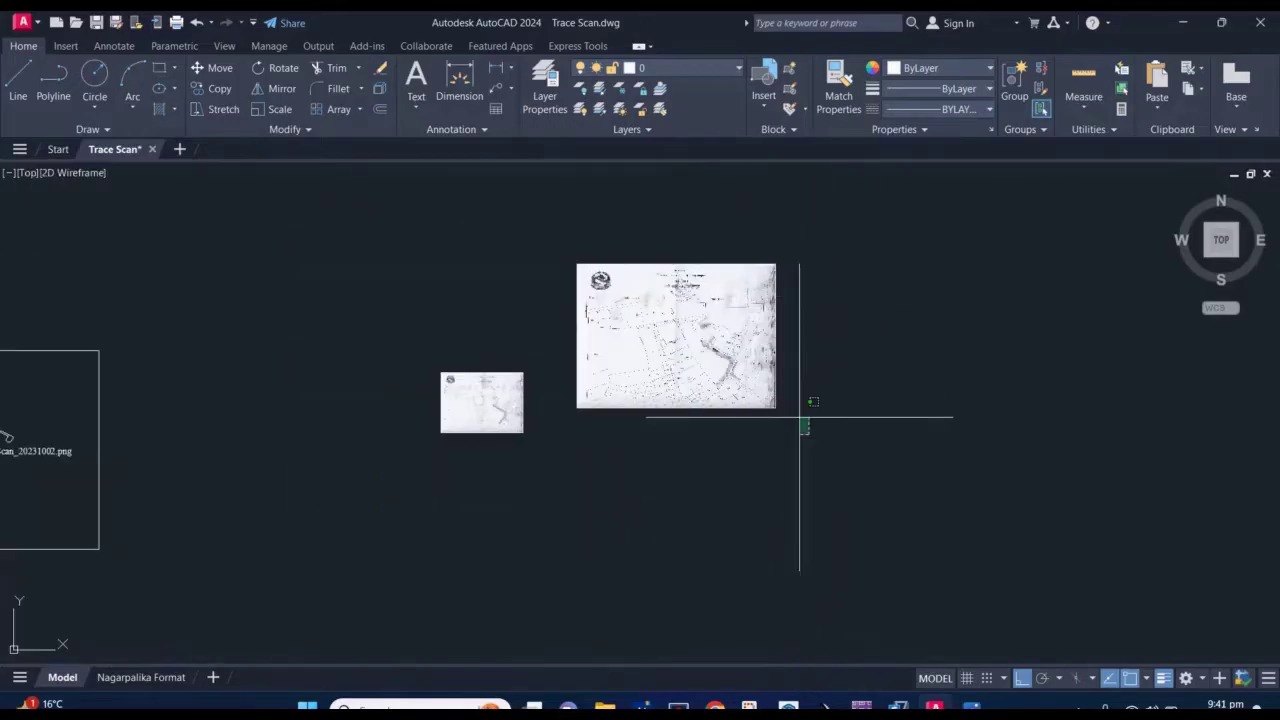
Erase the large 1200-scale scanned image with the E command.
left_click(570, 199)
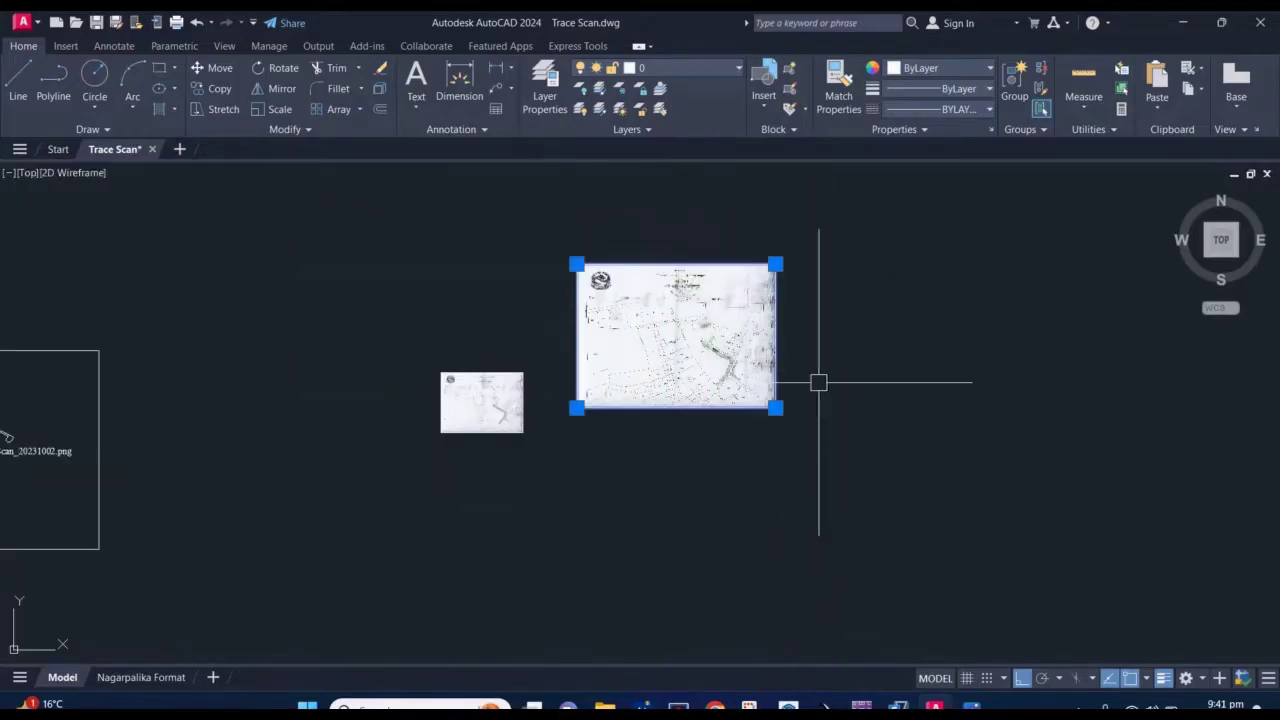
type("e")
key("Return")
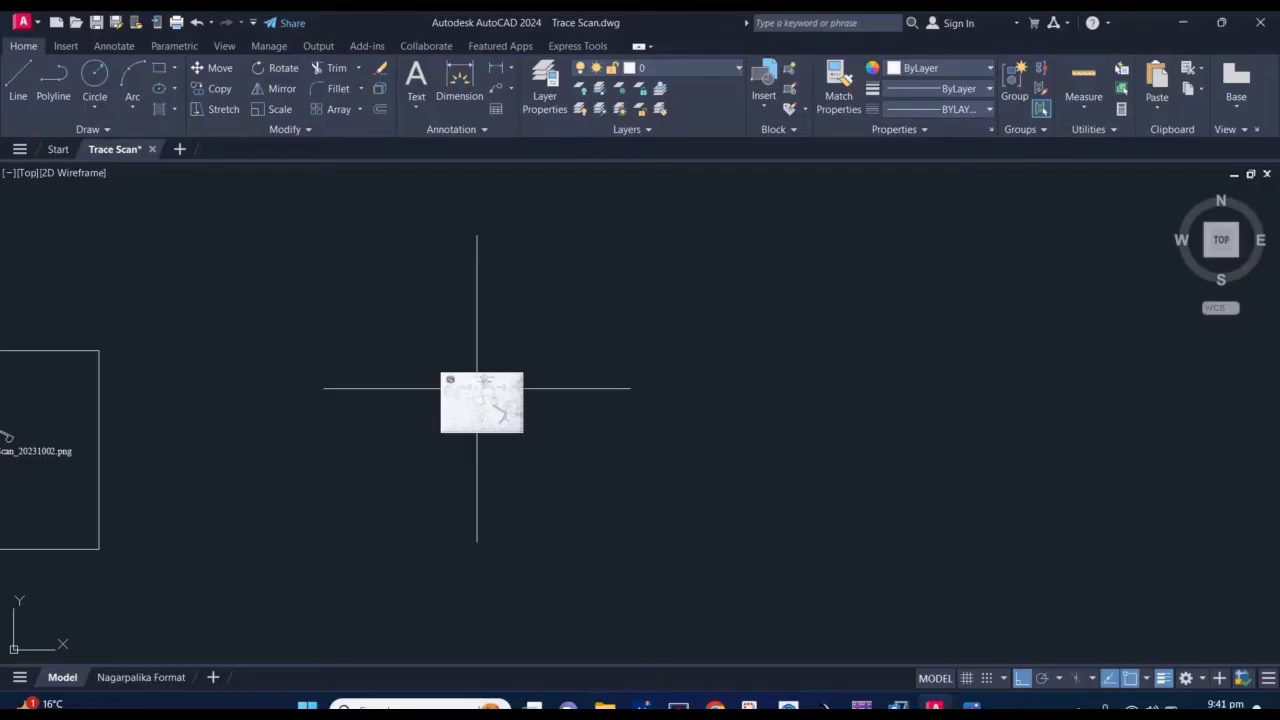
Zoom and pan the remaining scan to frame the ticked plot 499.
scroll(476, 386, "up", 5)
scroll(580, 380, "up", 4)
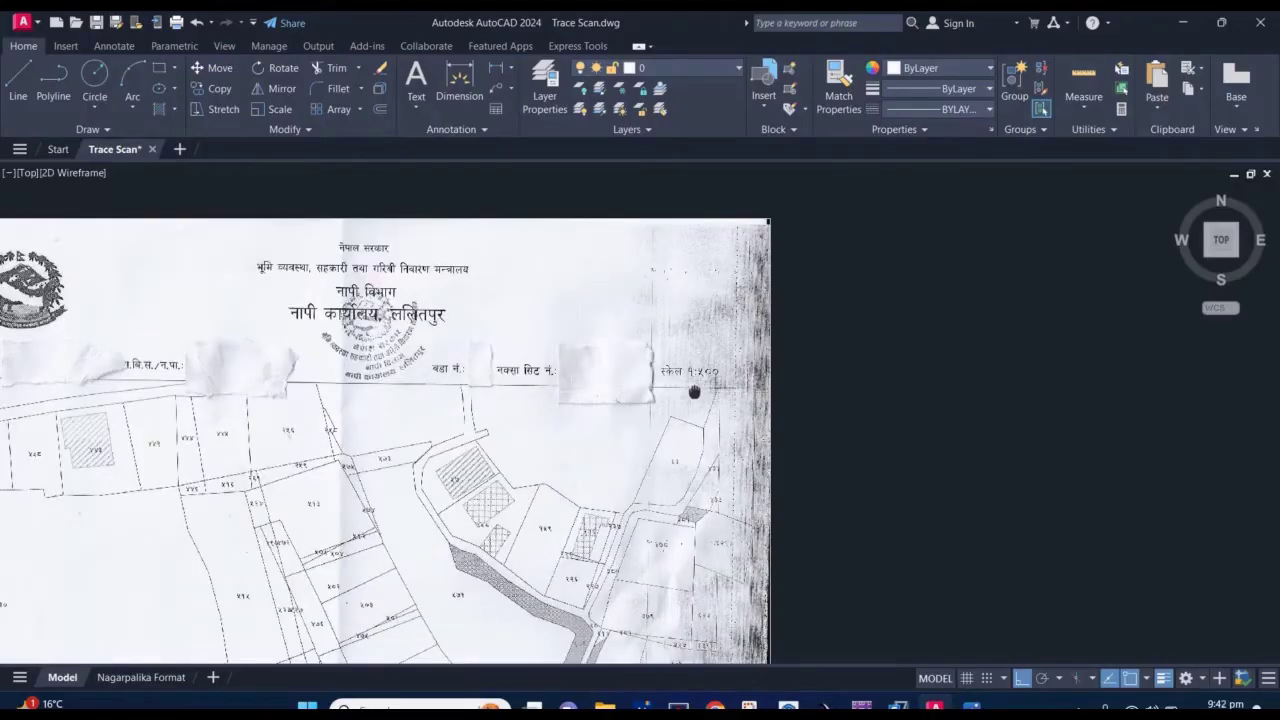
middle_click_drag(694, 386, 726, 306)
scroll(691, 323, "down", 5)
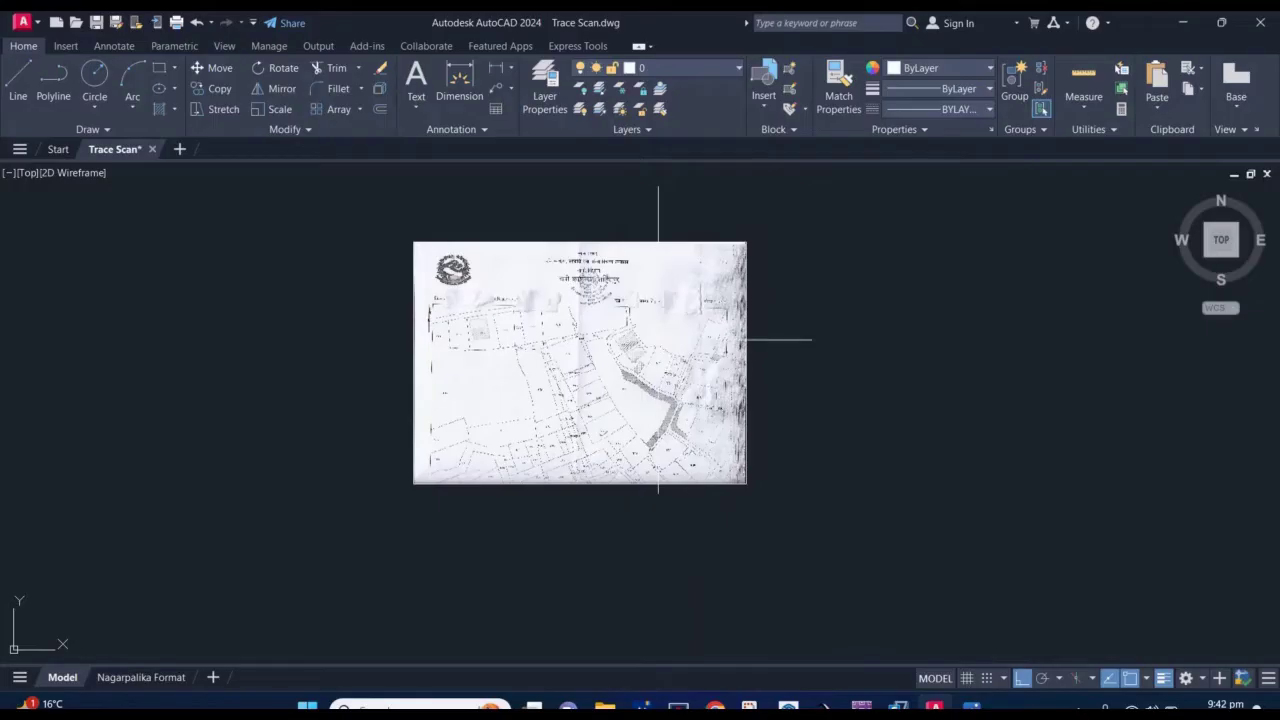
scroll(603, 490, "up", 3)
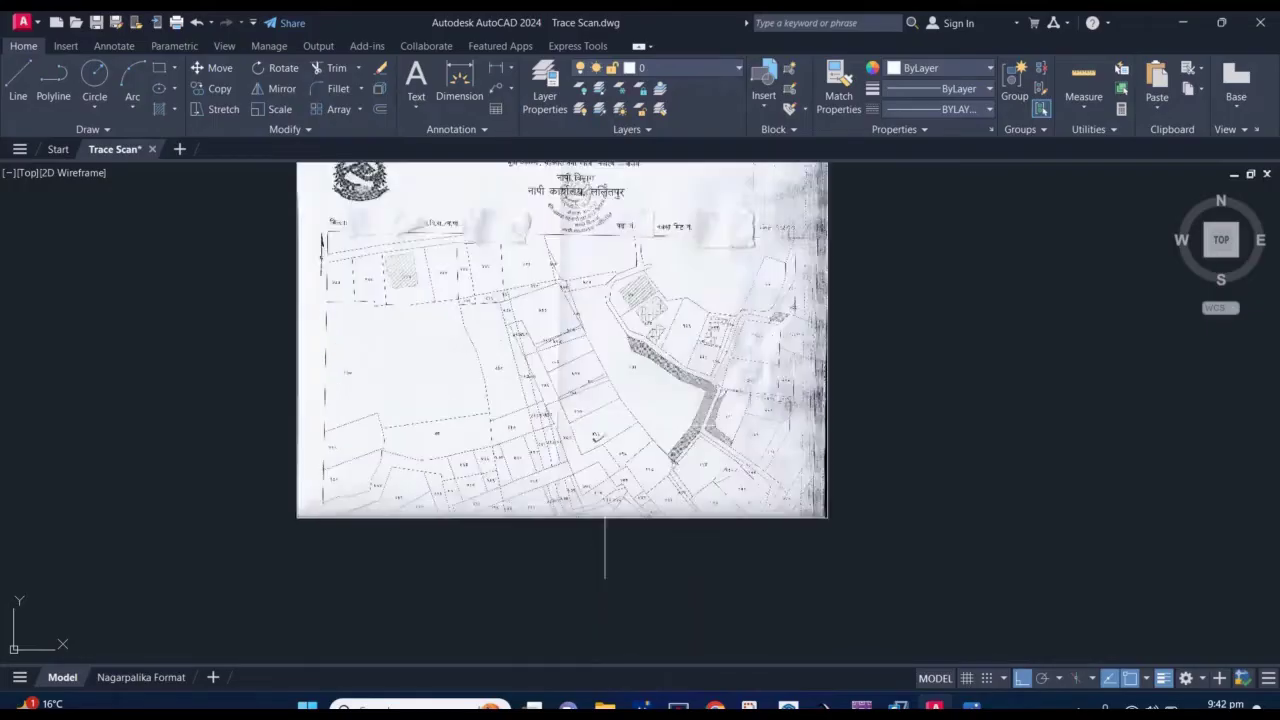
scroll(603, 500, "up", 4)
middle_click_drag(603, 503, 603, 423)
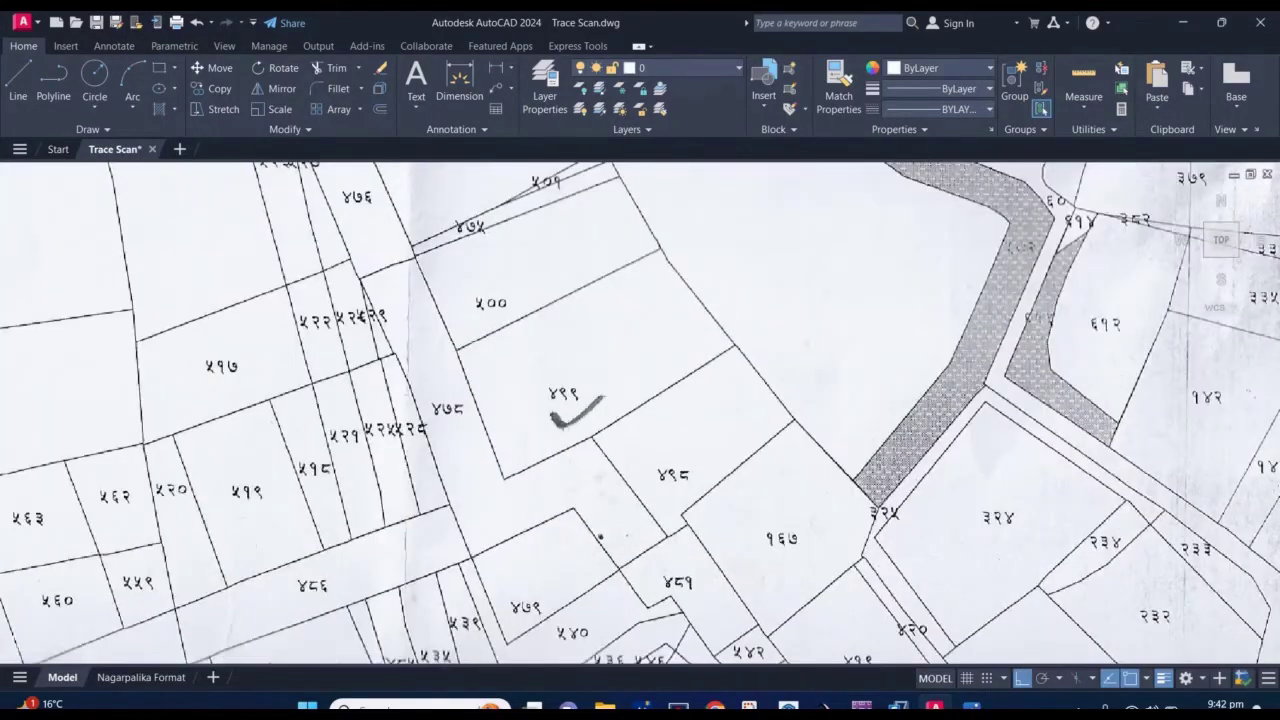
scroll(551, 411, "up", 2)
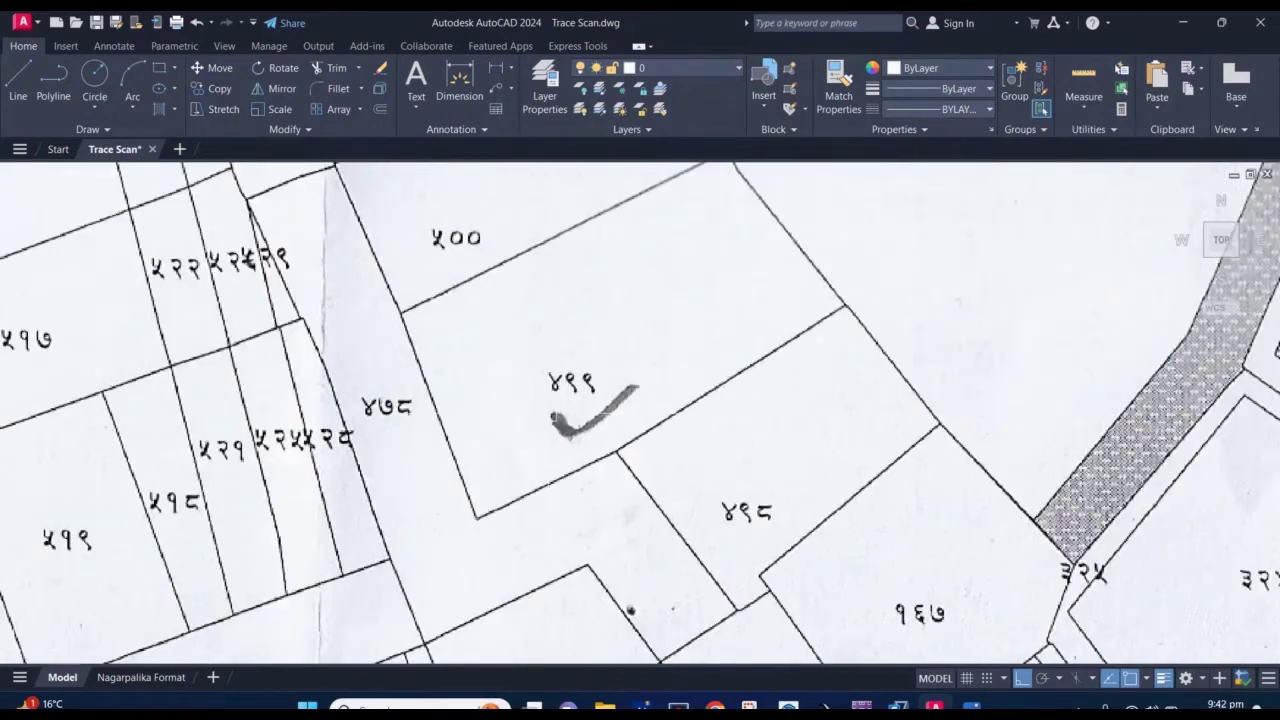
middle_click_drag(647, 317, 583, 374)
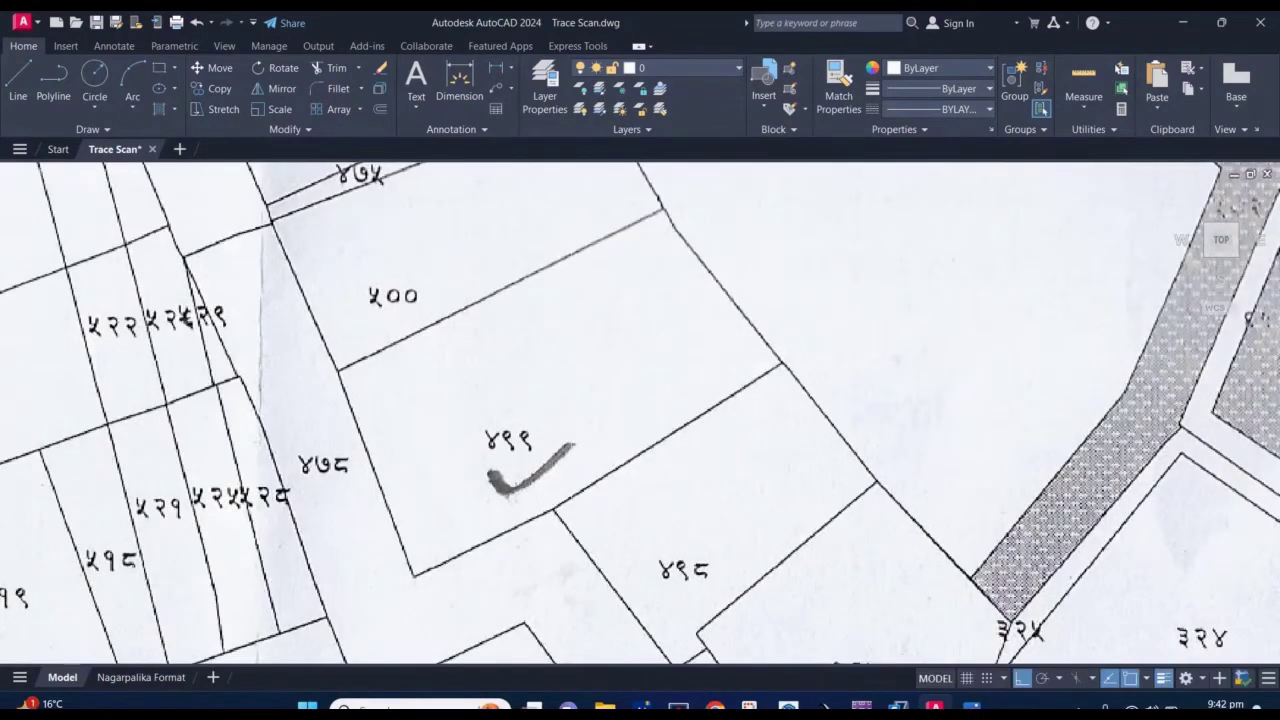
scroll(578, 378, "down", 2)
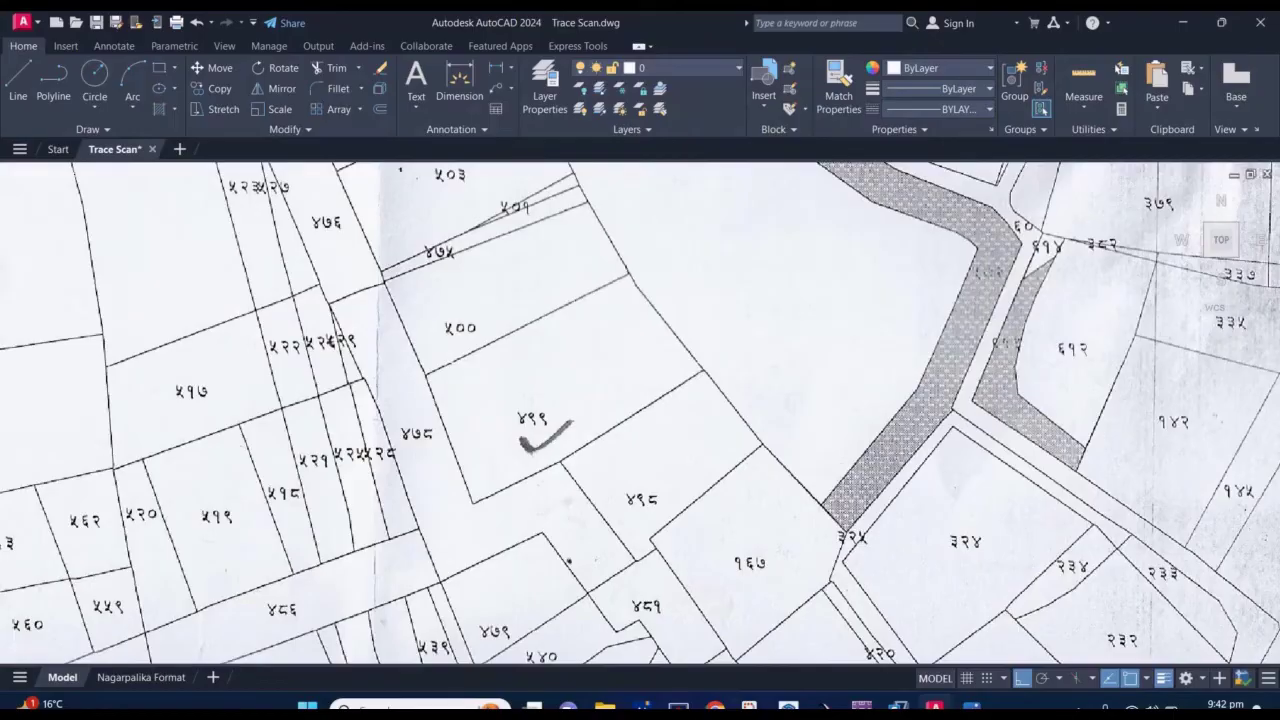
scroll(543, 428, "up", 4)
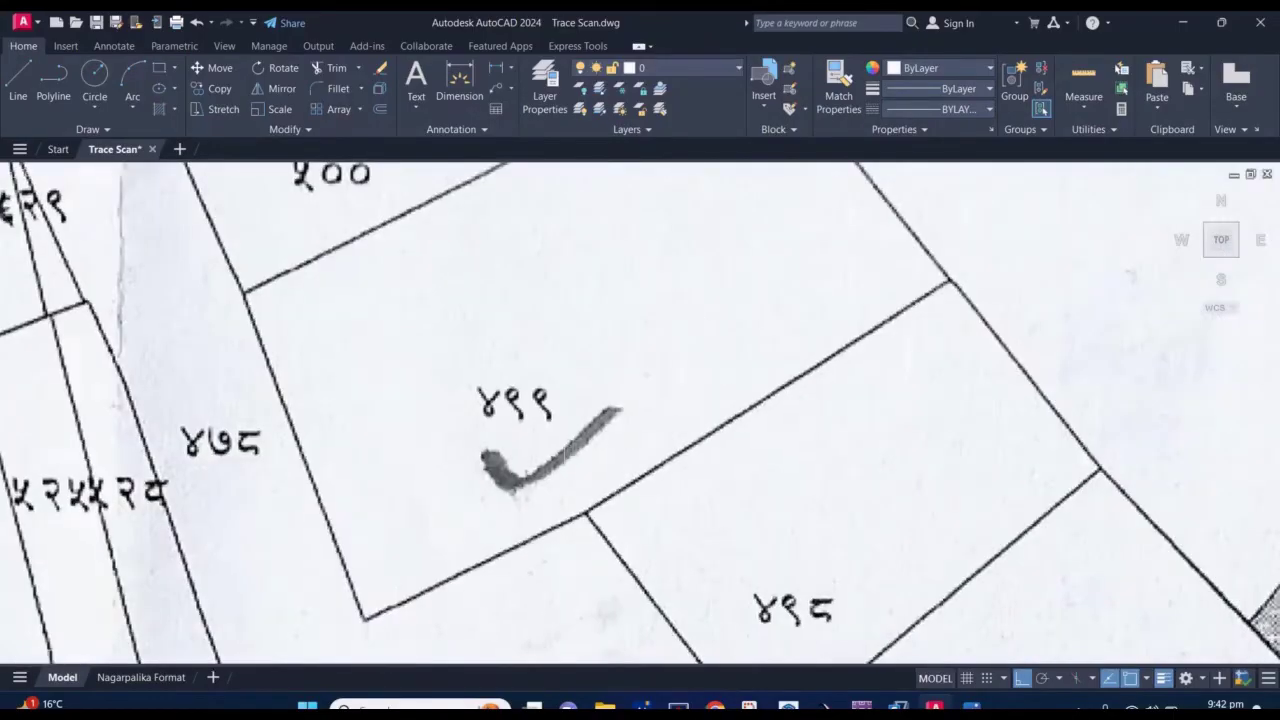
scroll(579, 343, "down", 2)
middle_click_drag(579, 310, 579, 343)
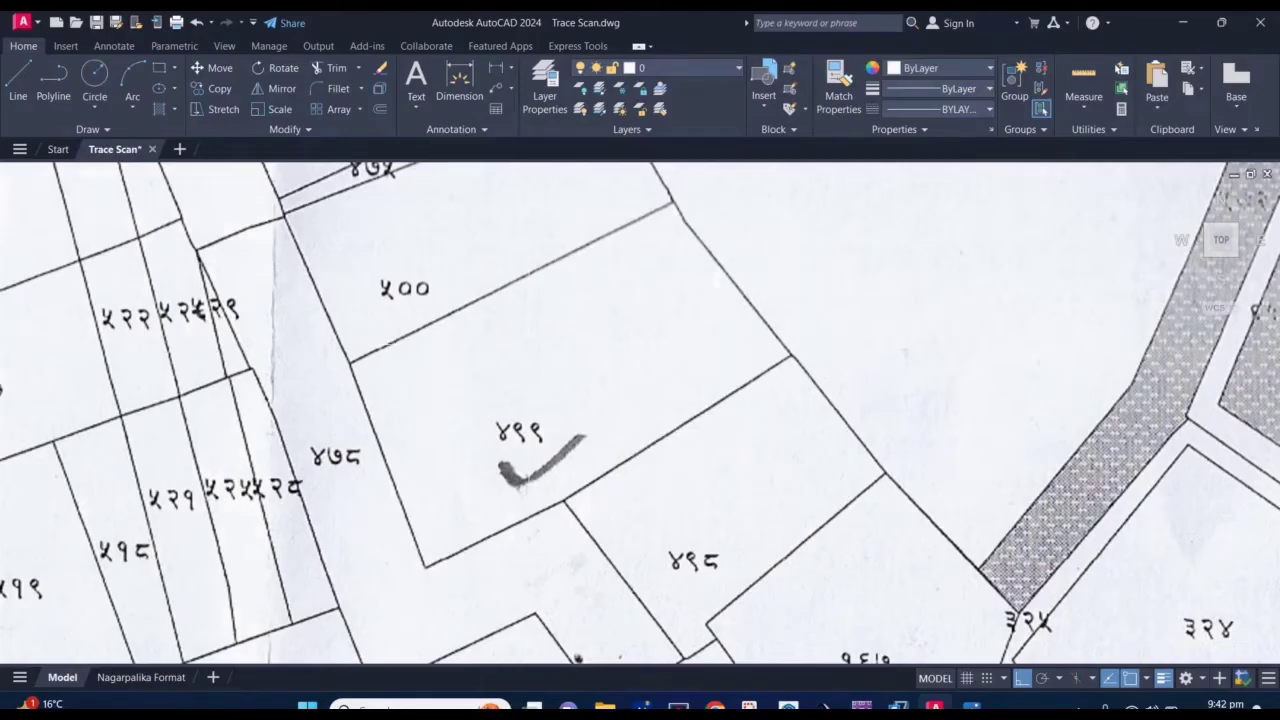
Start a PL polyline and place vertices at the first corners of parcel 499.
type("PL")
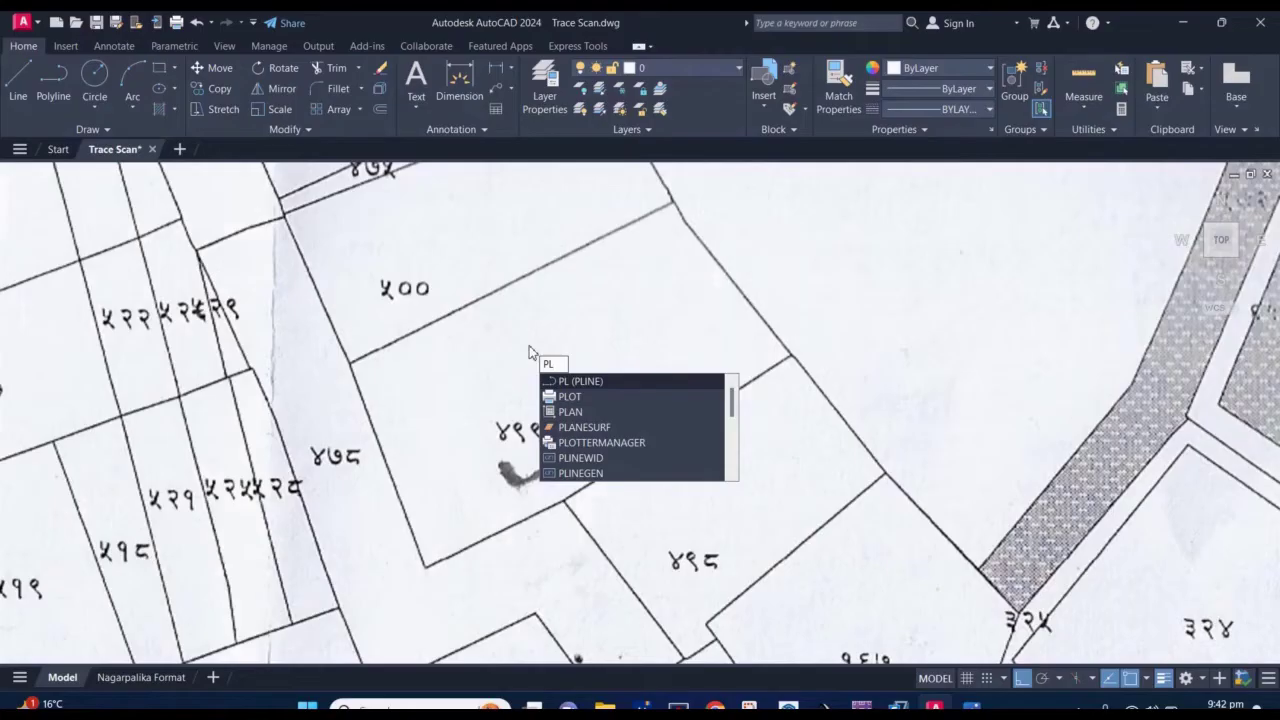
key("Return")
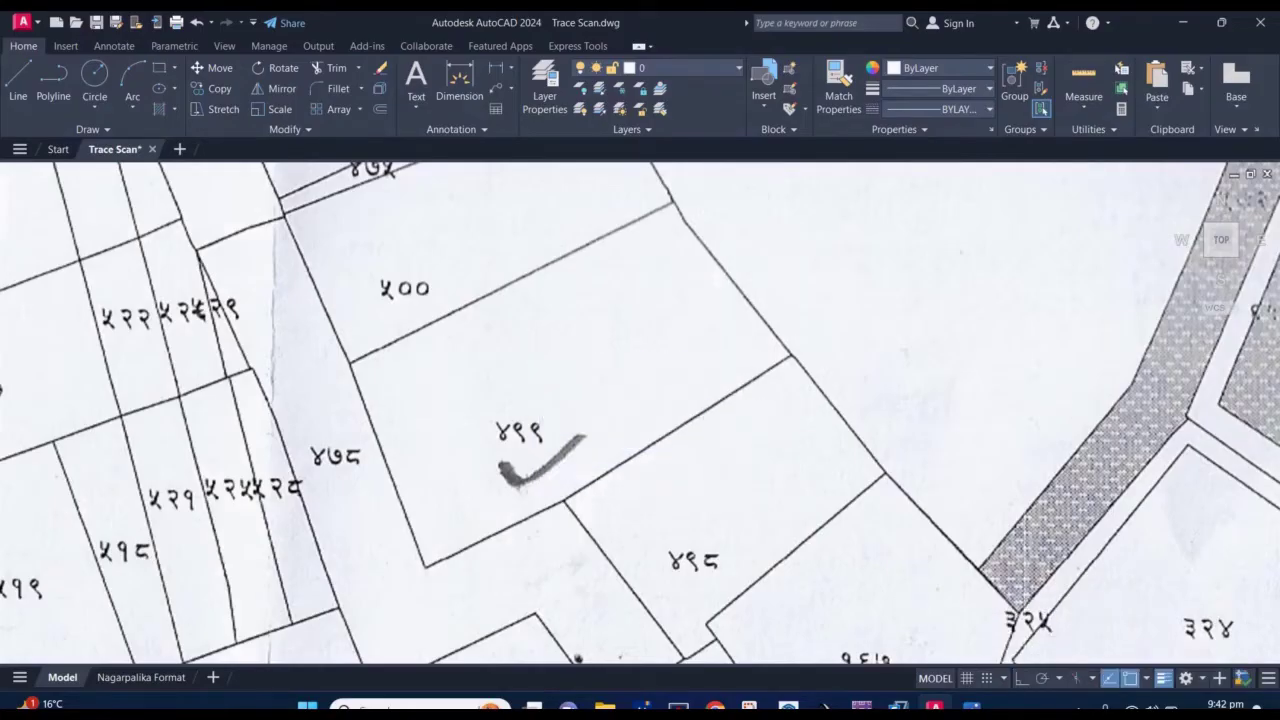
scroll(560, 330, "up", 2)
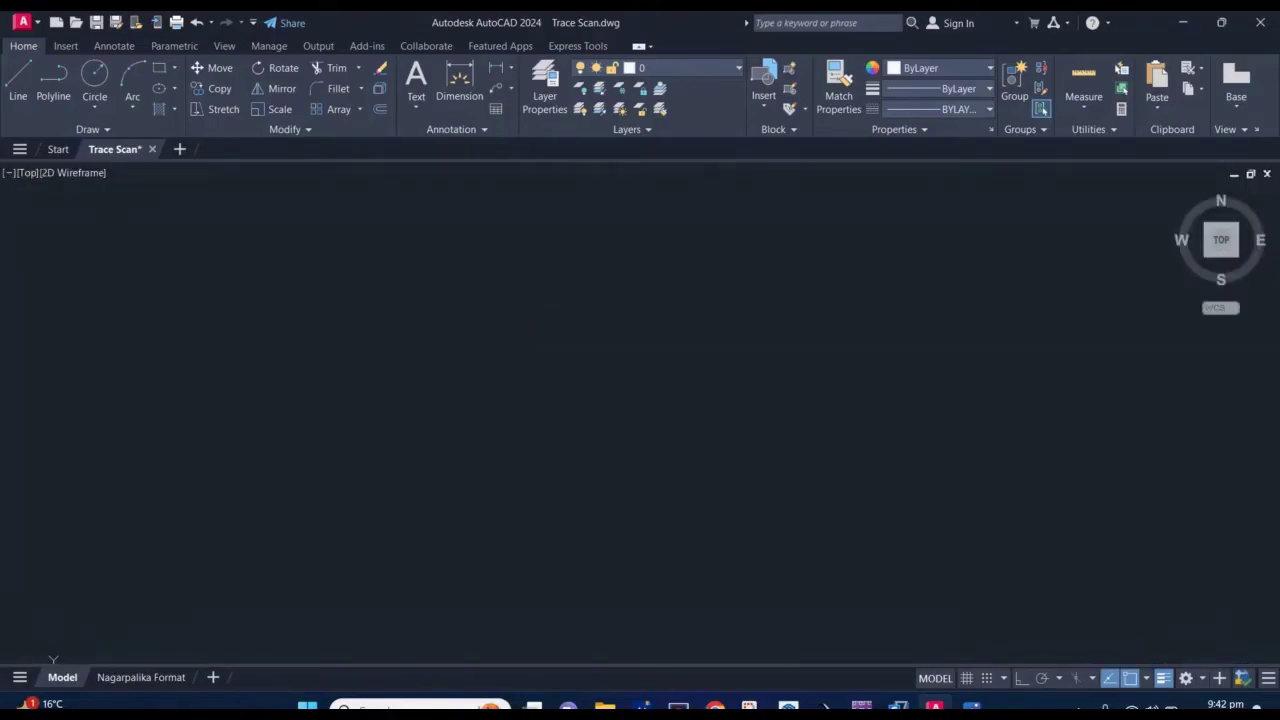
scroll(290, 515, "up", 2)
scroll(340, 455, "up", 2)
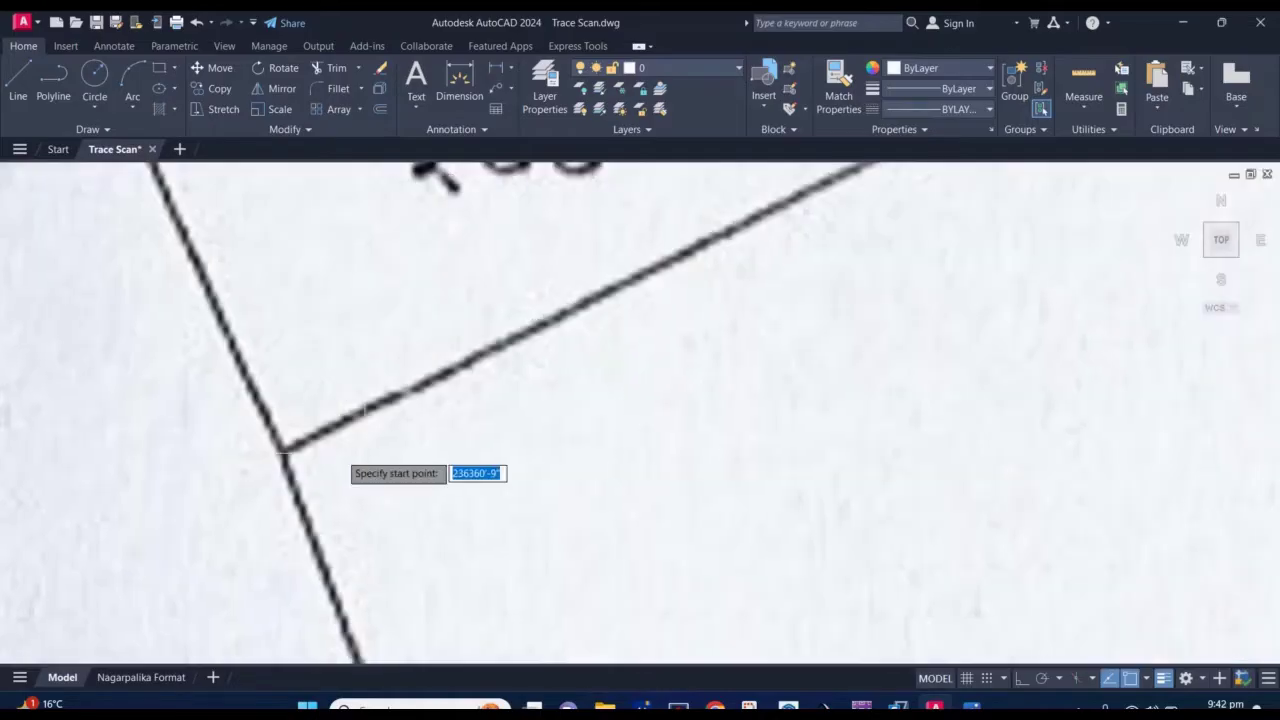
scroll(283, 455, "up", 1)
scroll(200, 455, "up", 1)
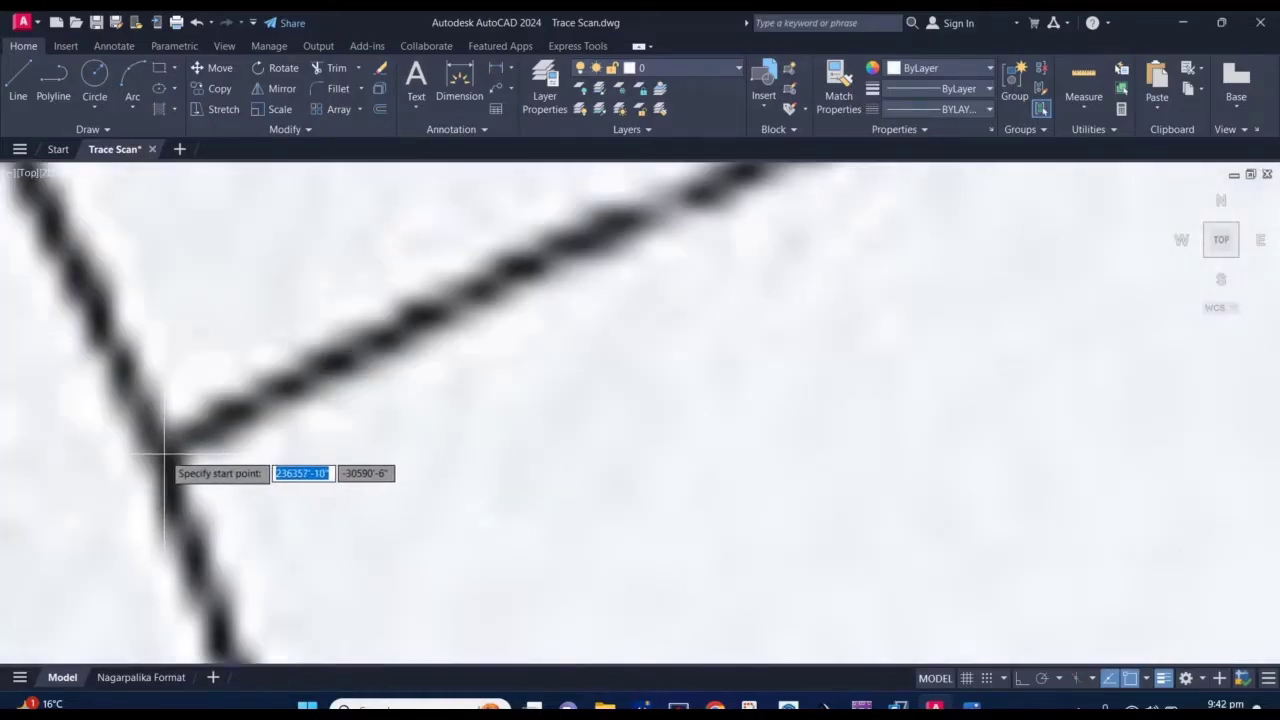
left_click(165, 455)
scroll(170, 450, "down", 1)
scroll(200, 470, "down", 1)
scroll(200, 480, "down", 1)
scroll(220, 490, "down", 1)
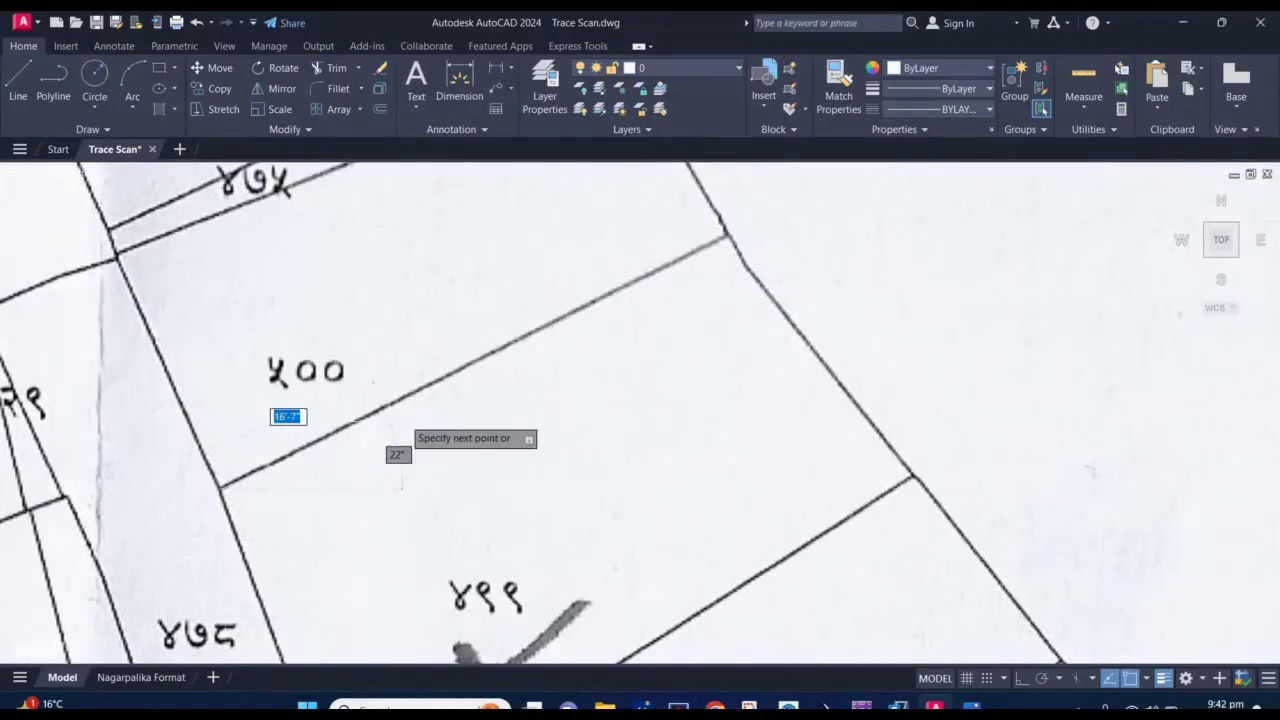
scroll(745, 232, "up", 3)
scroll(625, 282, "up", 2)
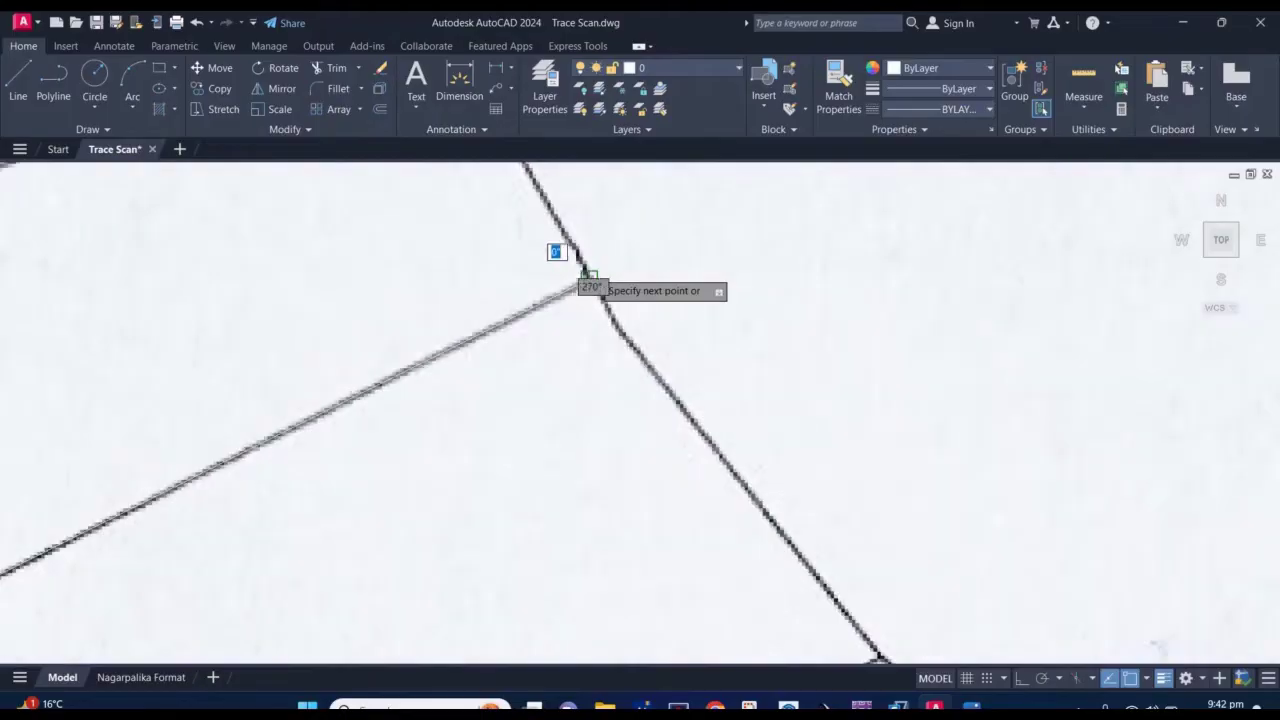
scroll(586, 280, "down", 2)
scroll(586, 285, "up", 2)
scroll(617, 343, "up", 2)
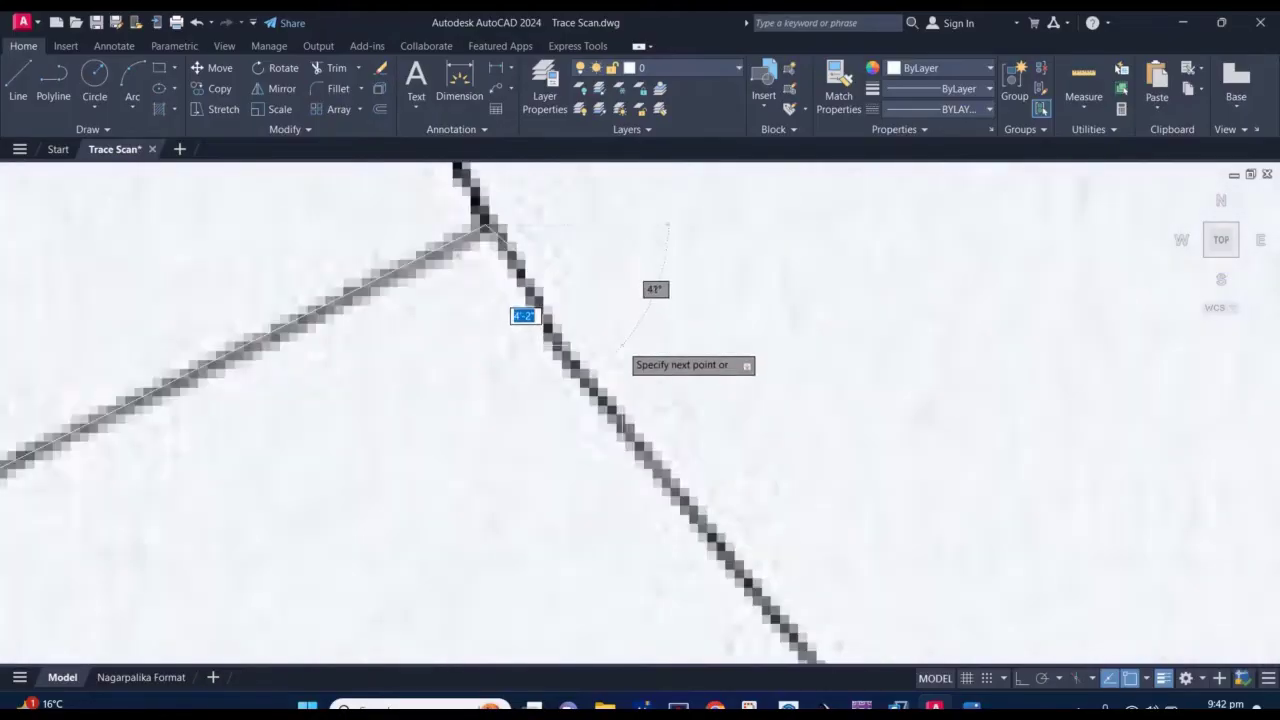
scroll(610, 345, "up", 2)
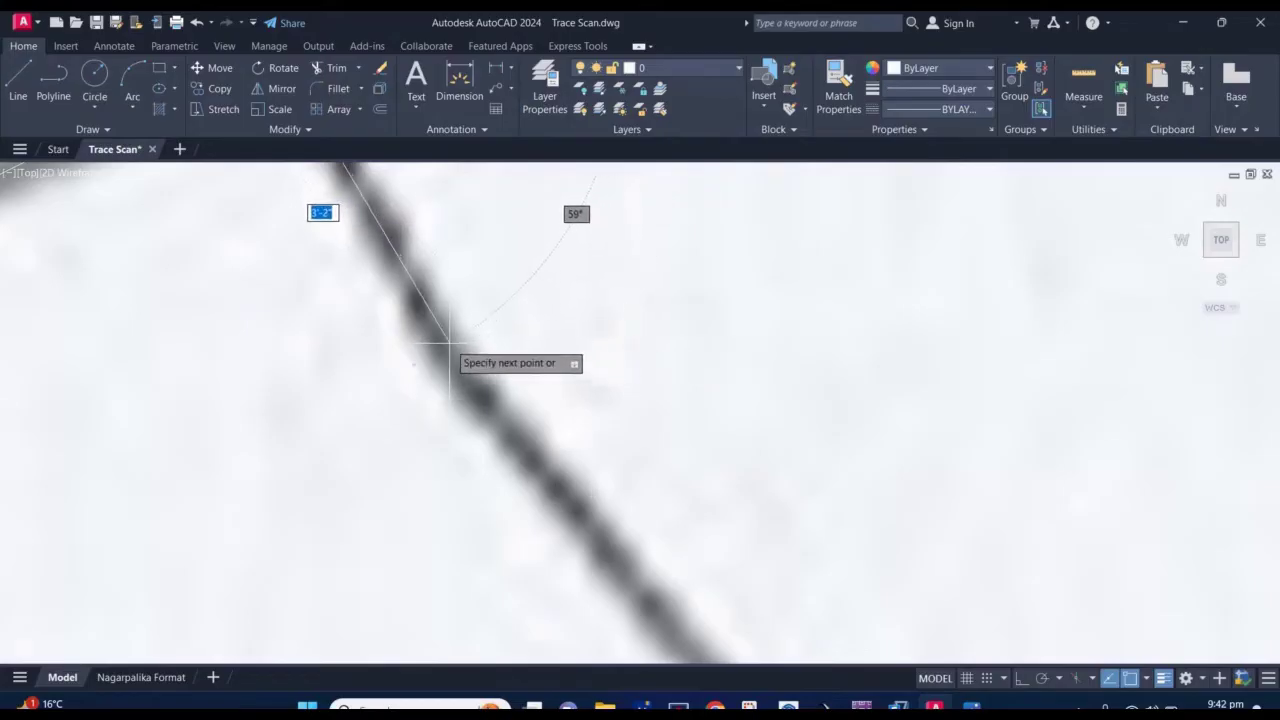
left_click(441, 338)
scroll(494, 298, "down", 3)
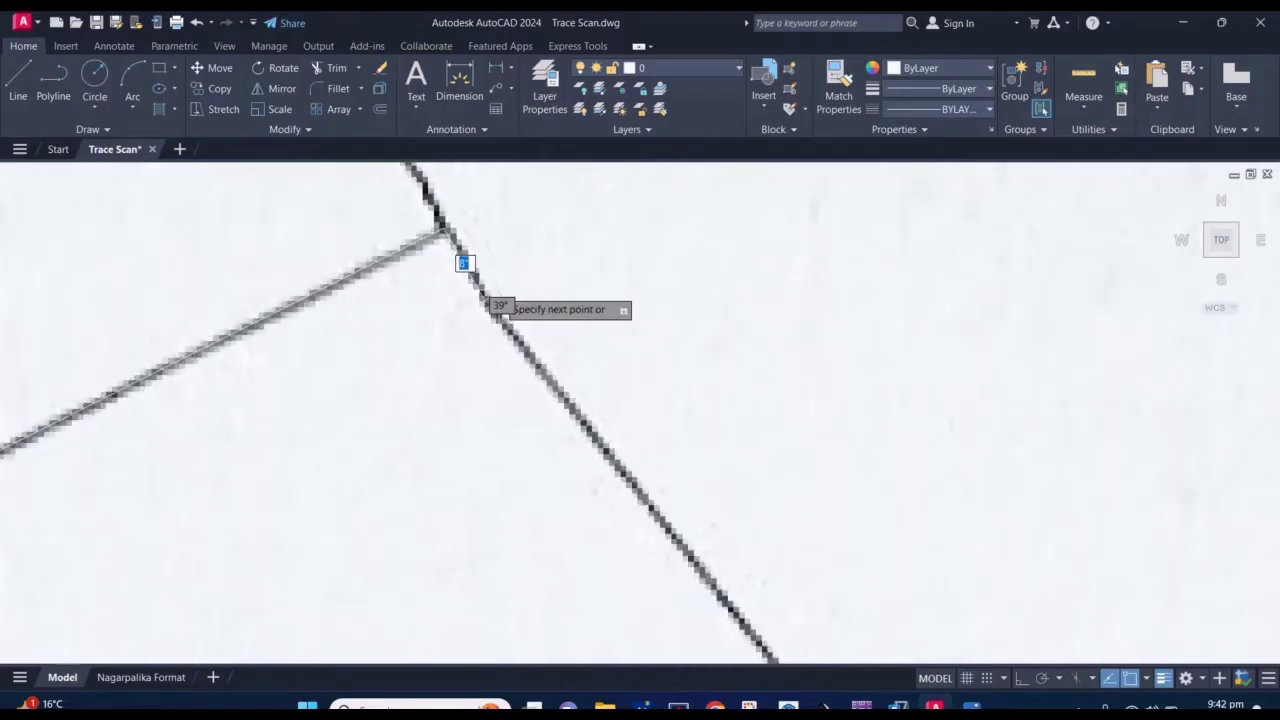
left_click(493, 300)
scroll(493, 300, "down", 1)
scroll(491, 292, "down", 2)
scroll(491, 290, "down", 2)
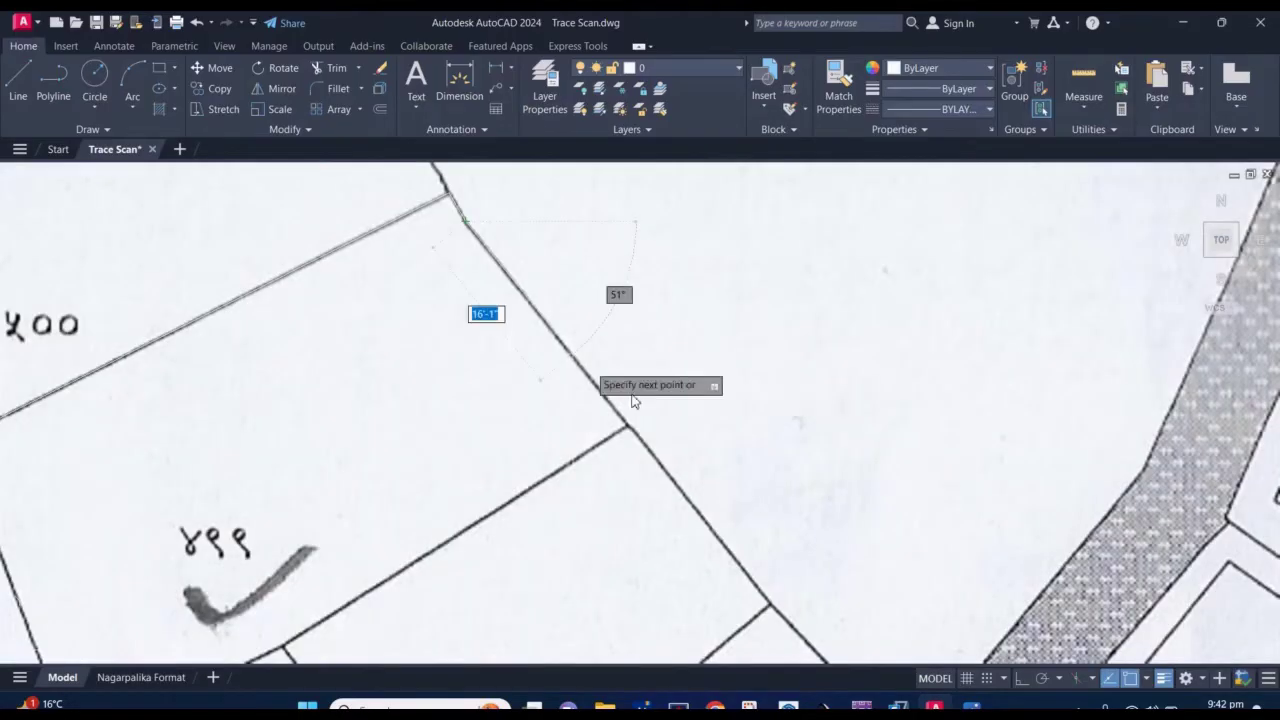
scroll(645, 450, "up", 3)
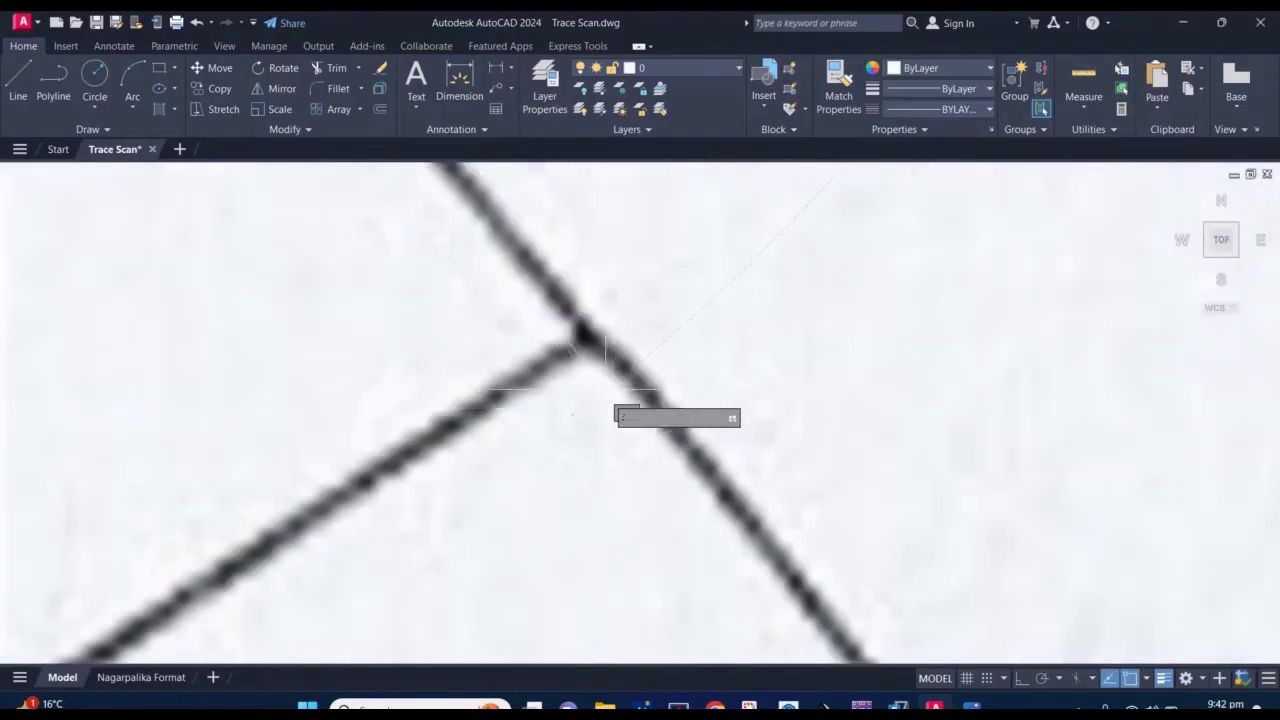
scroll(586, 349, "up", 1)
scroll(590, 332, "up", 3)
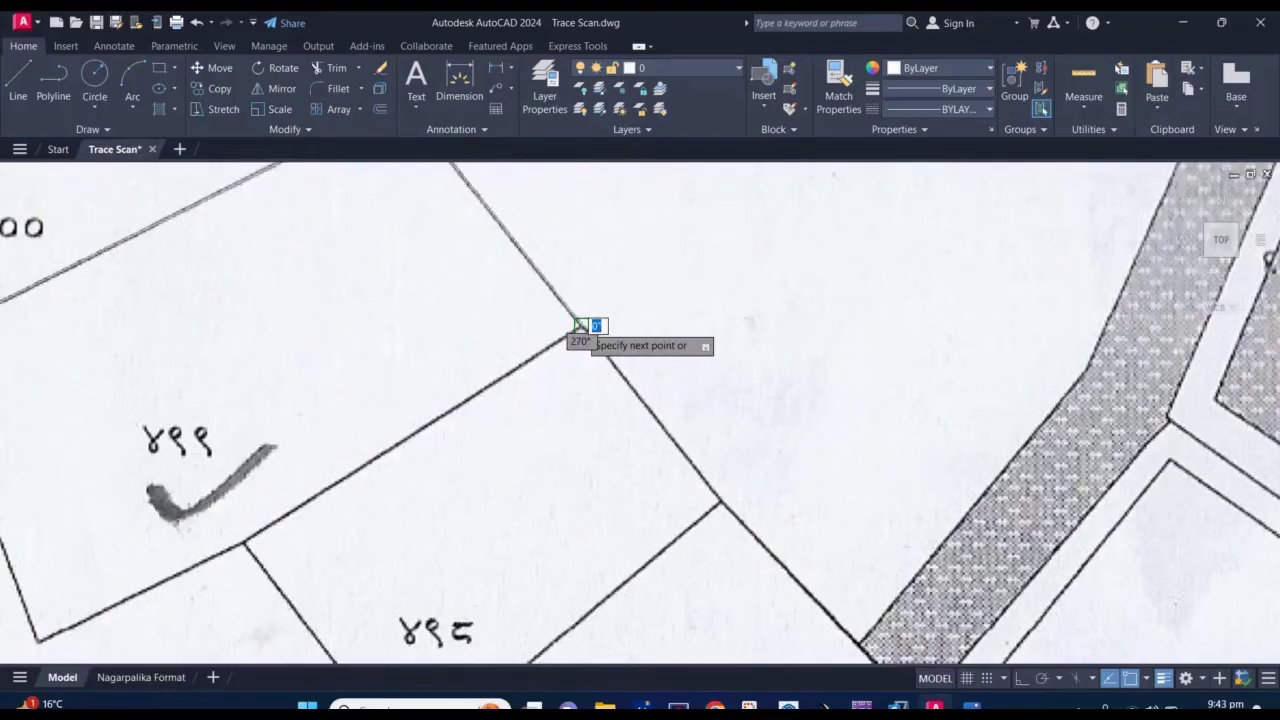
scroll(580, 326, "down", 1)
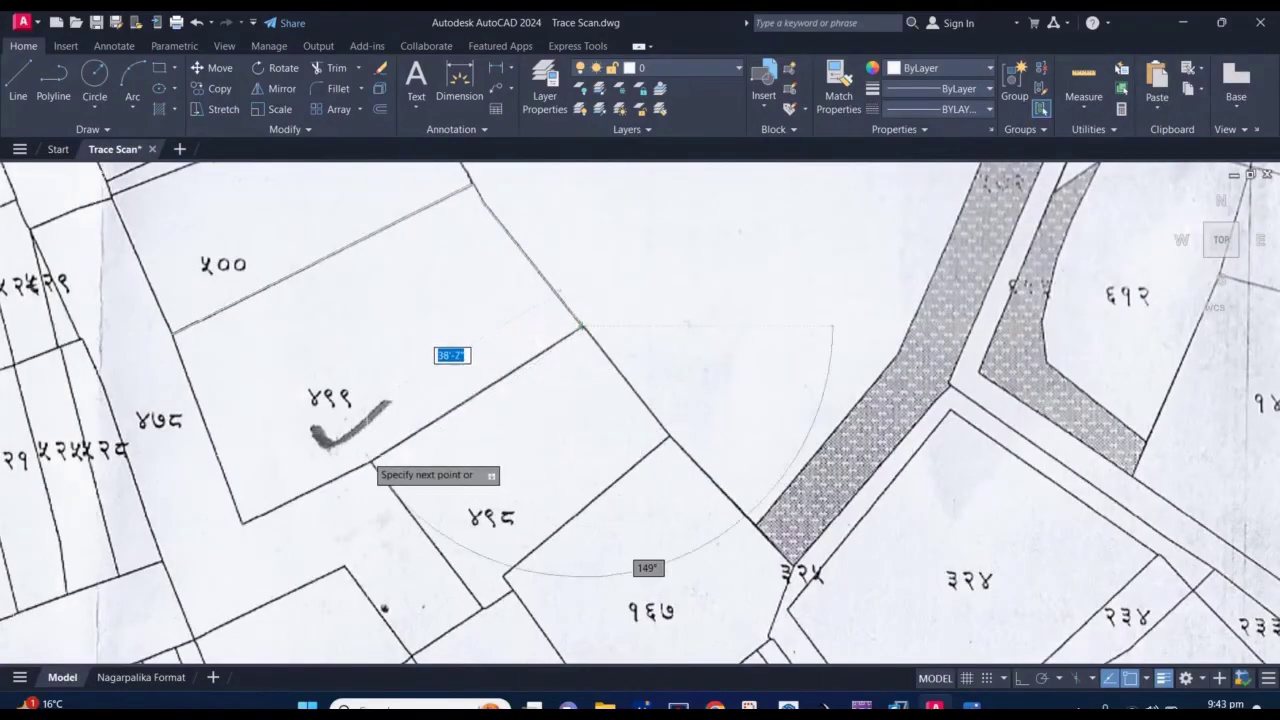
scroll(372, 455, "up", 3)
middle_click_drag(372, 455, 472, 357)
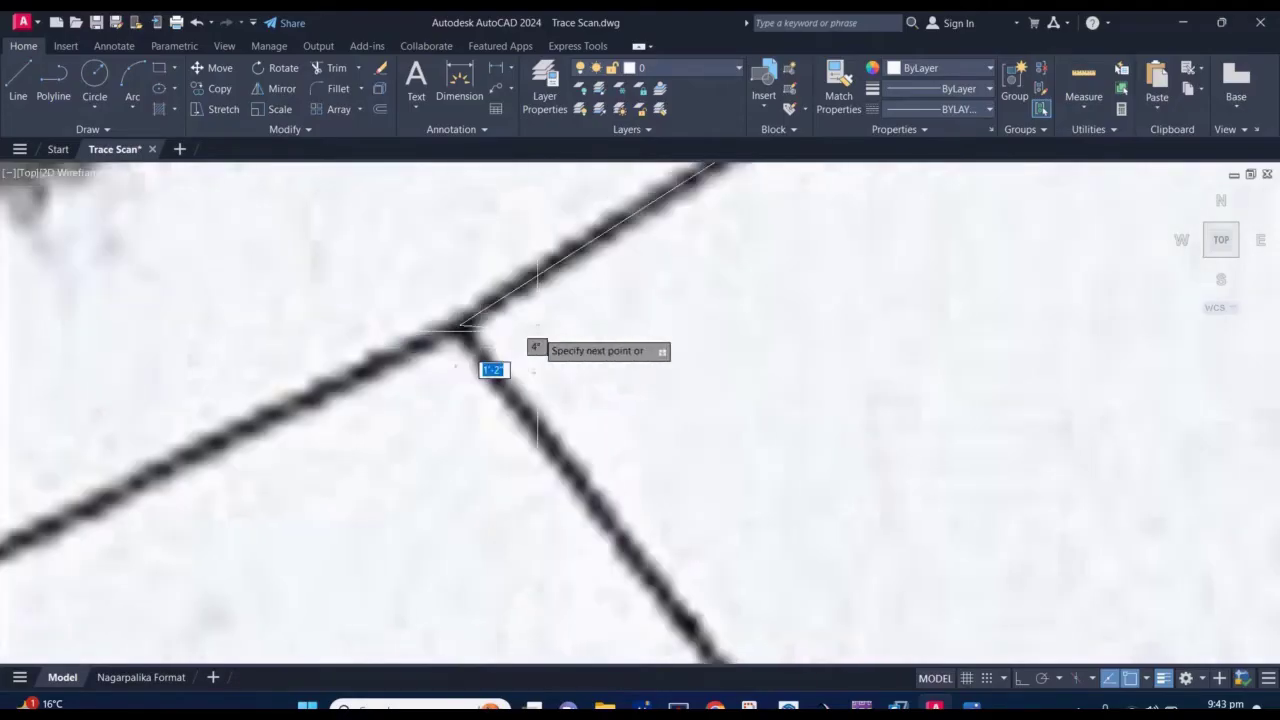
scroll(594, 320, "down", 1)
scroll(594, 325, "down", 2)
middle_click_drag(580, 320, 740, 260)
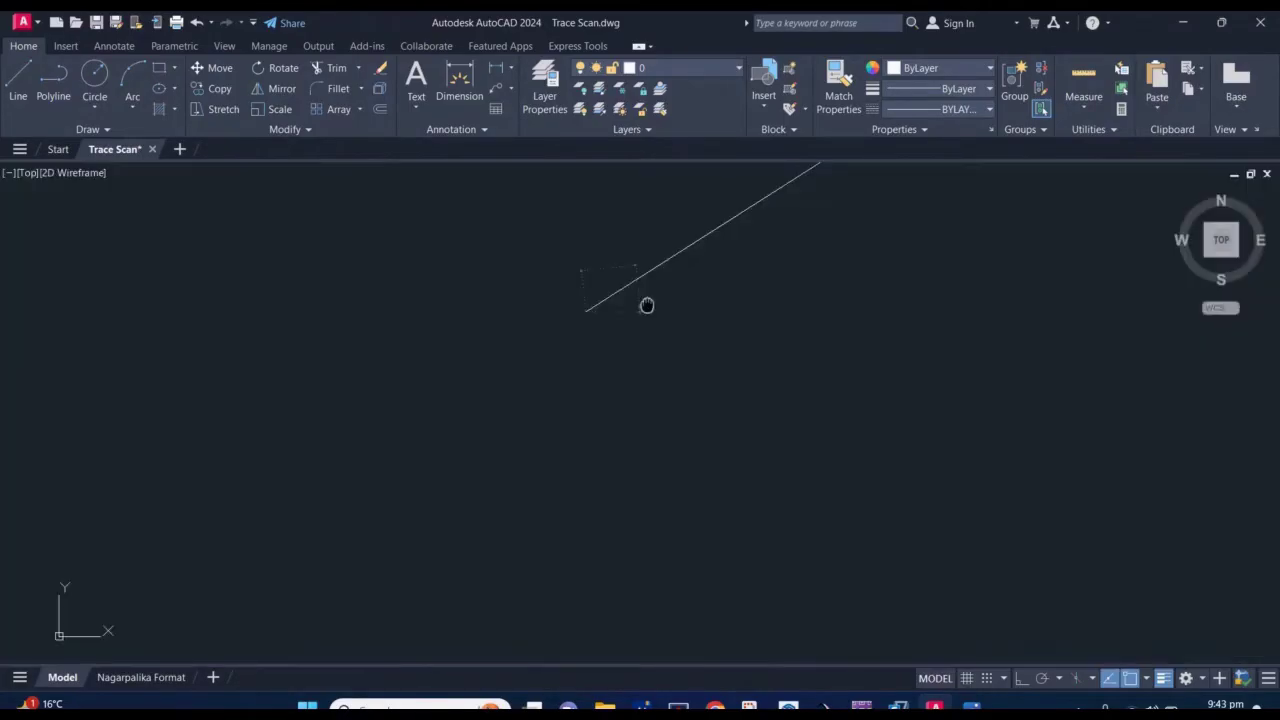
scroll(380, 402, "up", 1)
scroll(410, 420, "up", 1)
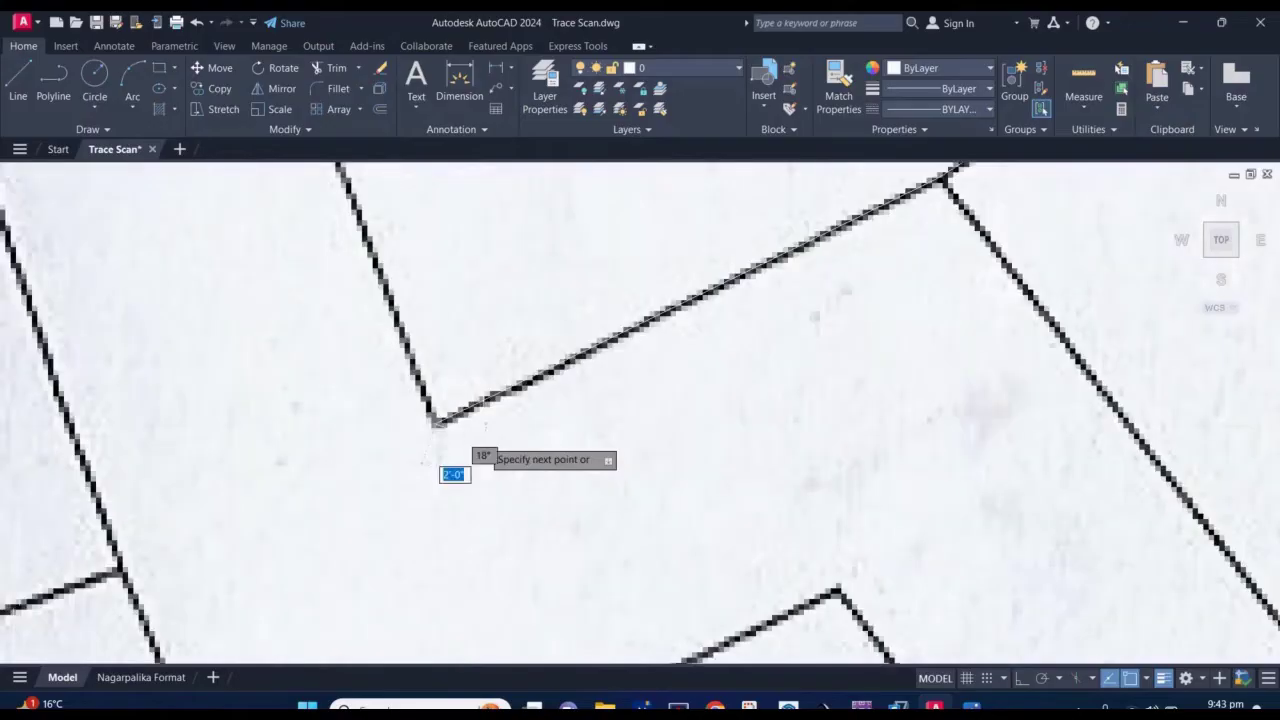
scroll(455, 450, "down", 1)
middle_click_drag(452, 301, 462, 418)
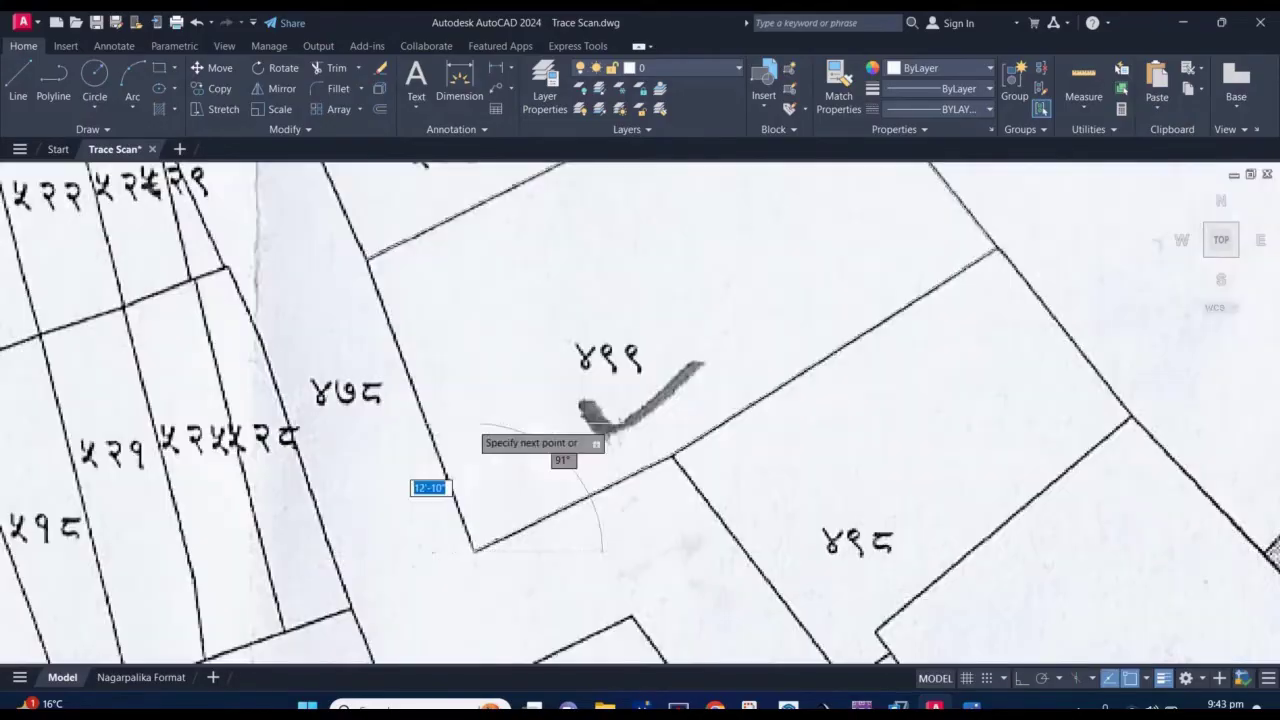
scroll(370, 256, "up", 5)
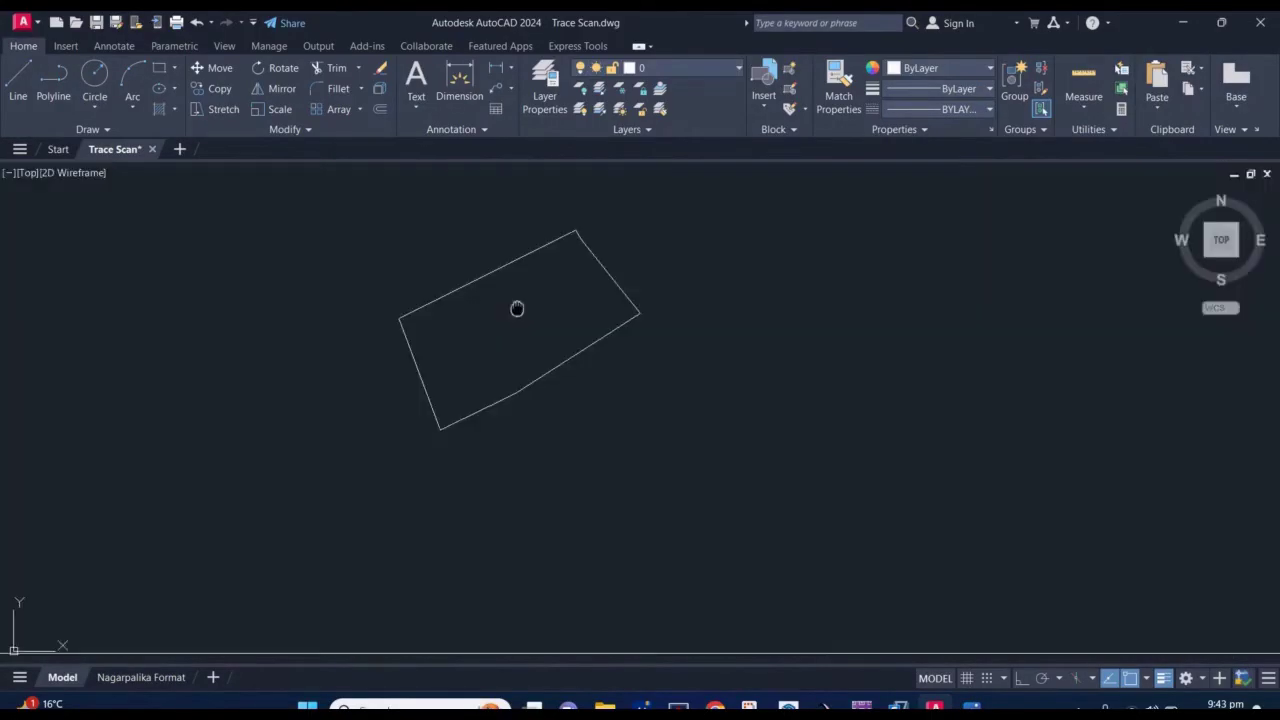
mouse_move(517, 306)
middle_mouse_down()
mouse_move(471, 354)
mouse_move(486, 294)
mouse_move(478, 344)
mouse_move(512, 342)
mouse_move(512, 304)
middle_mouse_up()
scroll(535, 359, "up", 2)
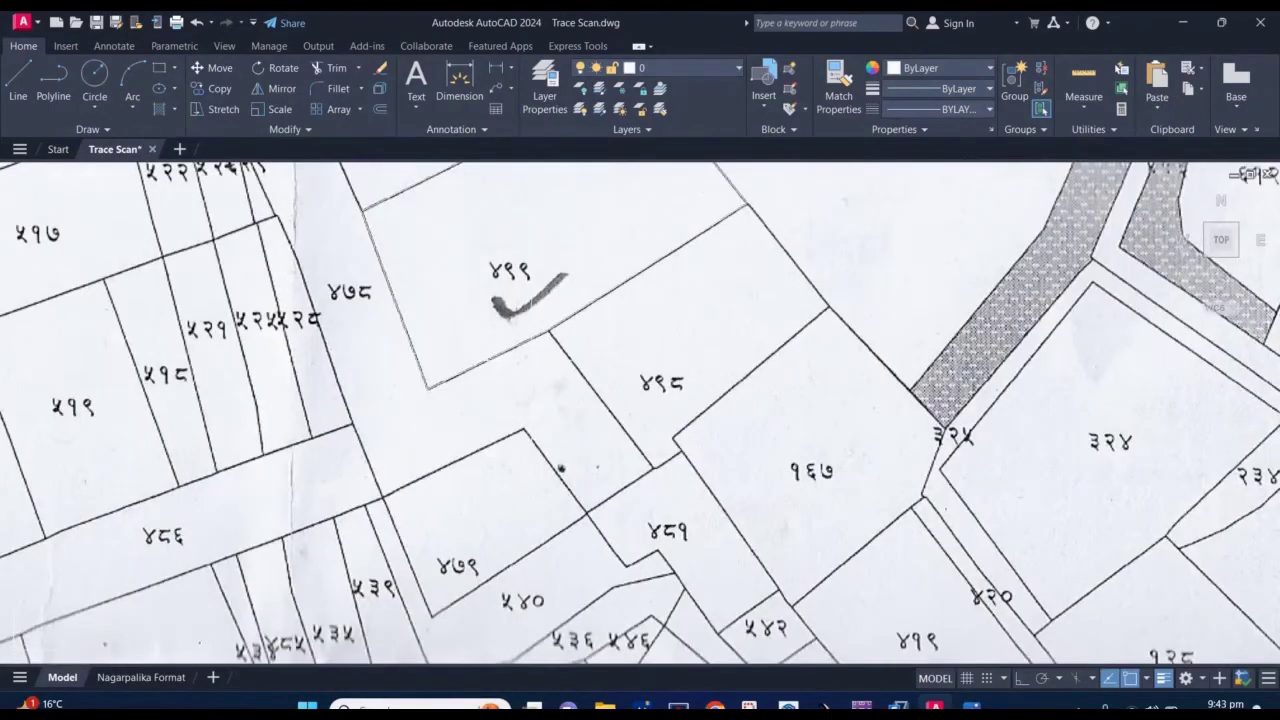
scroll(560, 390, "up", 4)
scroll(560, 390, "up", 1)
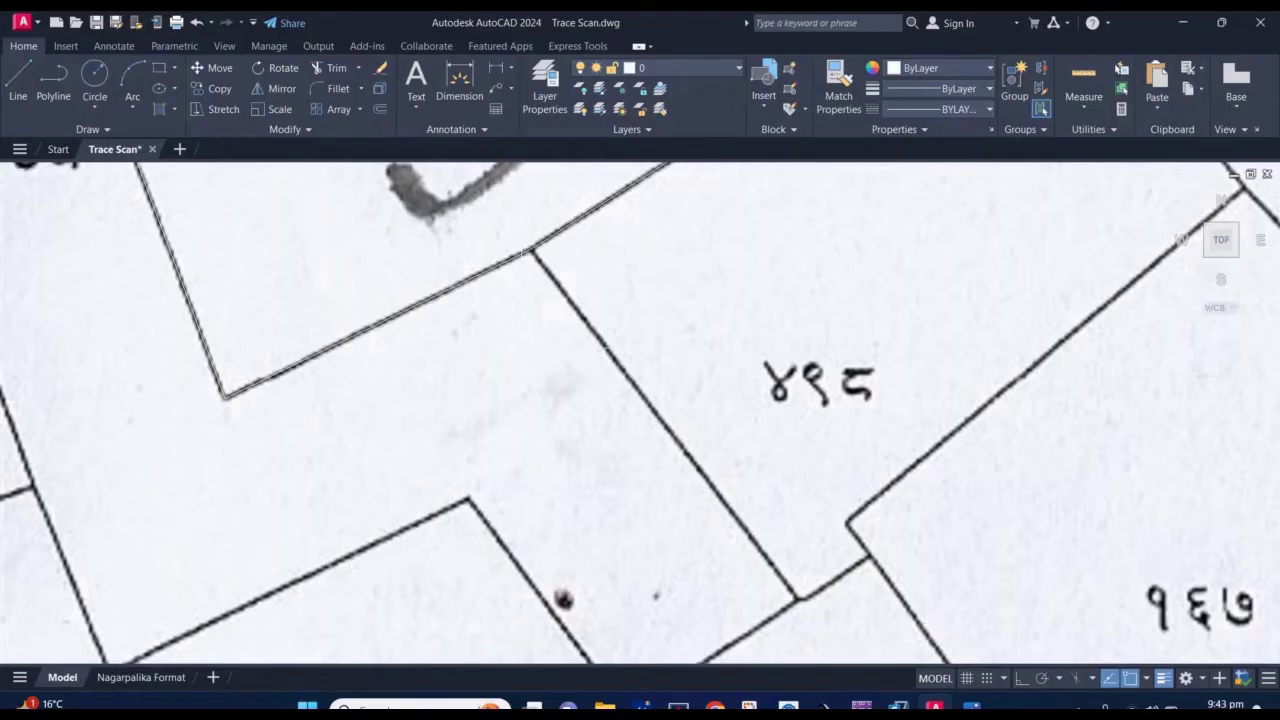
type("PL")
Continue the polyline through the remaining parcel 499 corners to complete the outline.
key("Return")
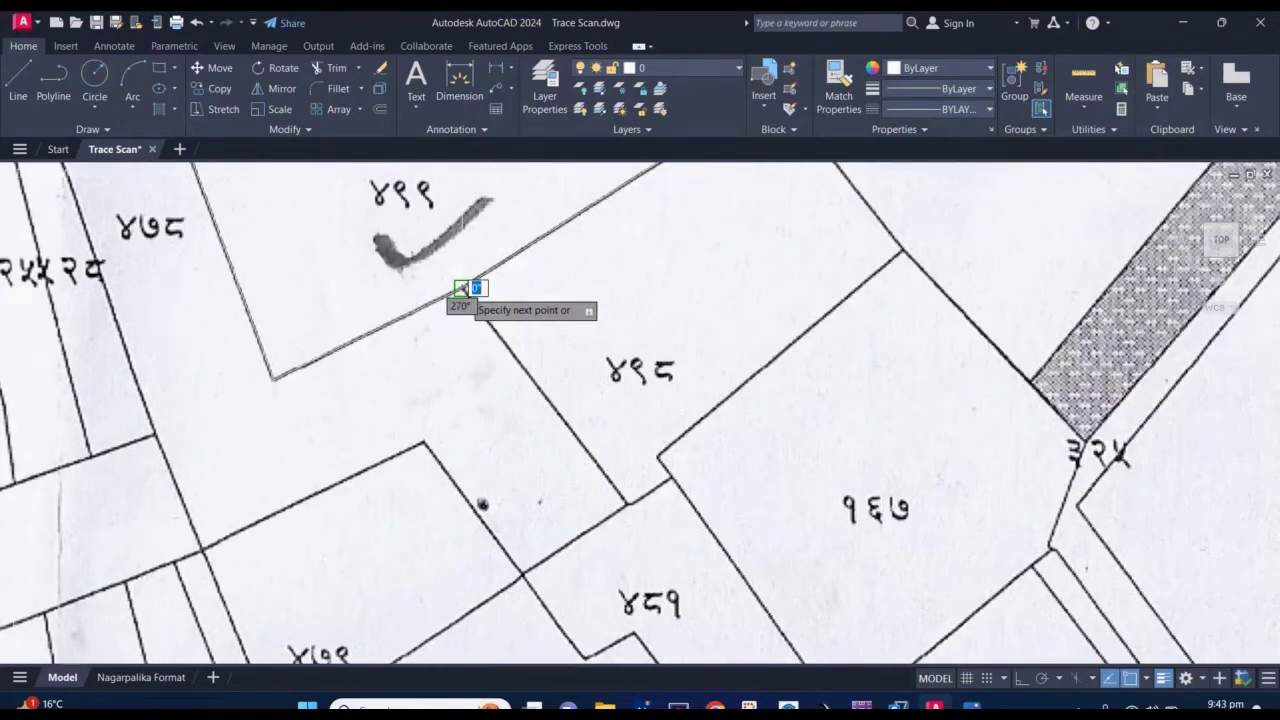
scroll(462, 289, "down", 2)
scroll(292, 252, "up", 2)
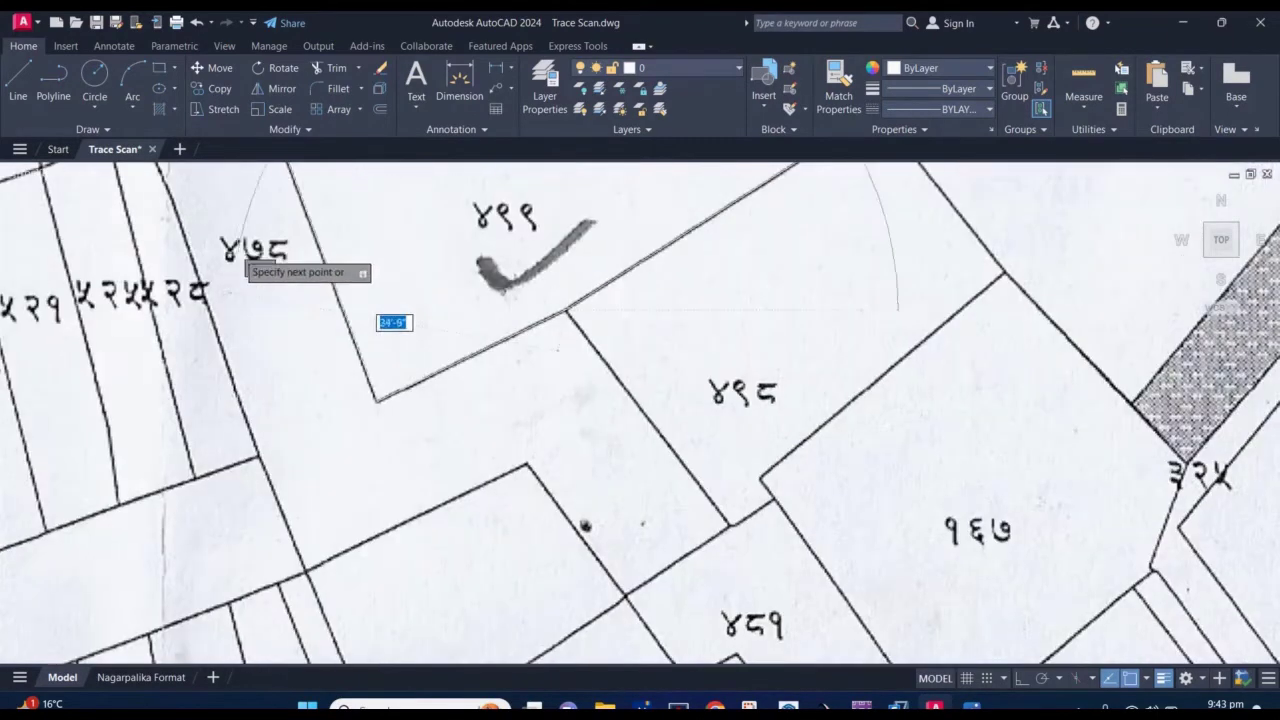
scroll(540, 265, "down", 3)
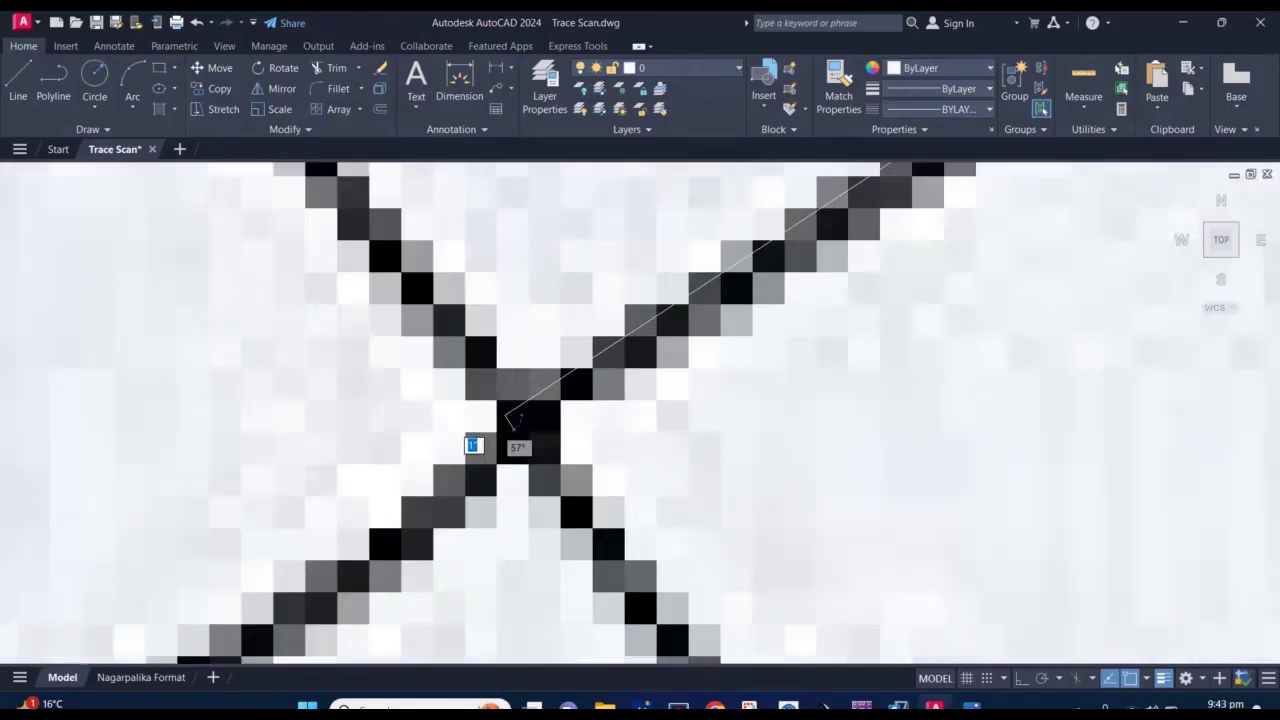
scroll(506, 386, "down", 2)
scroll(571, 429, "down", 2)
scroll(540, 390, "down", 1)
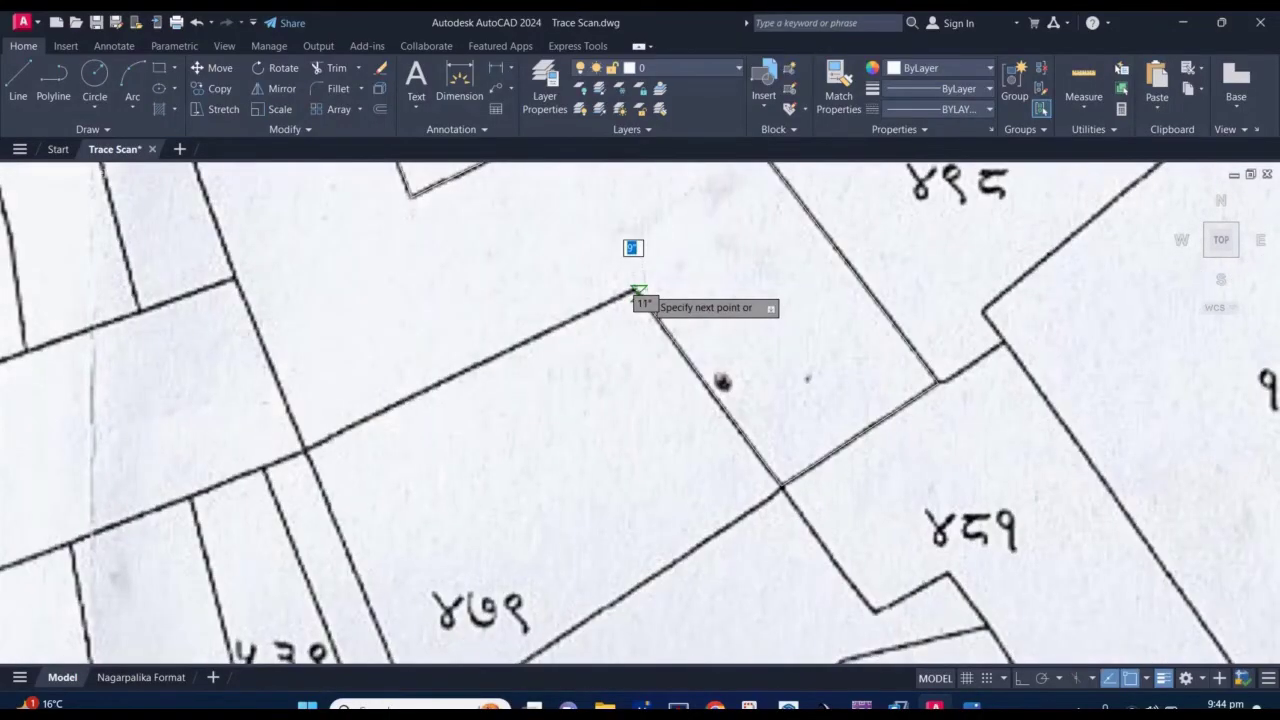
middle_click_drag(638, 293, 720, 229)
scroll(395, 393, "up", 3)
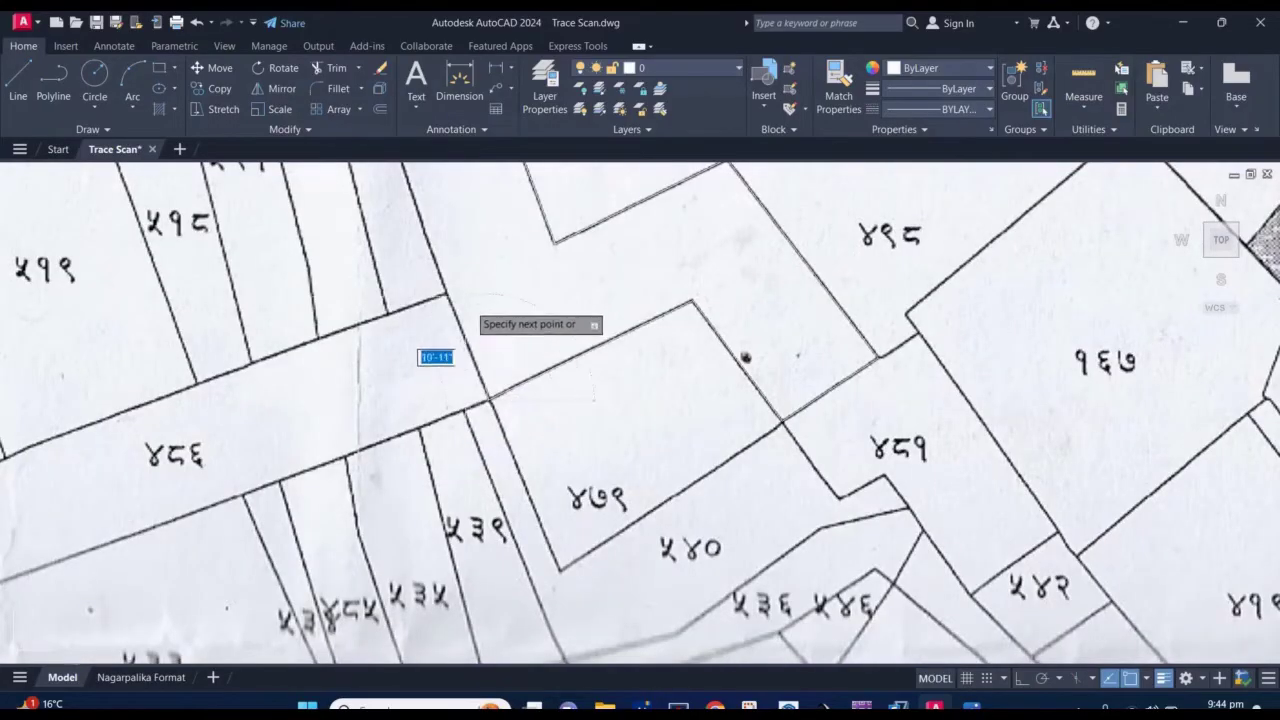
scroll(466, 310, "up", 3)
scroll(456, 289, "up", 2)
scroll(374, 331, "up", 1)
scroll(371, 339, "up", 1)
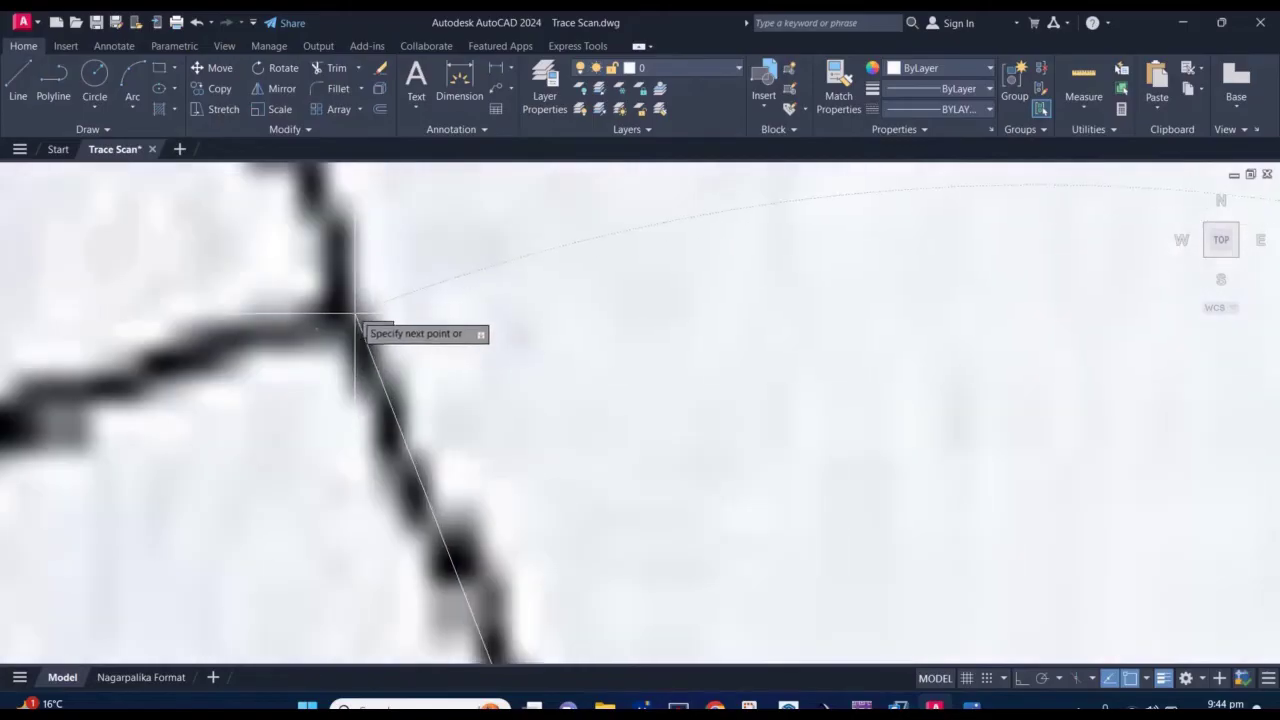
left_click(352, 310)
scroll(383, 380, "down", 1)
scroll(423, 403, "down", 2)
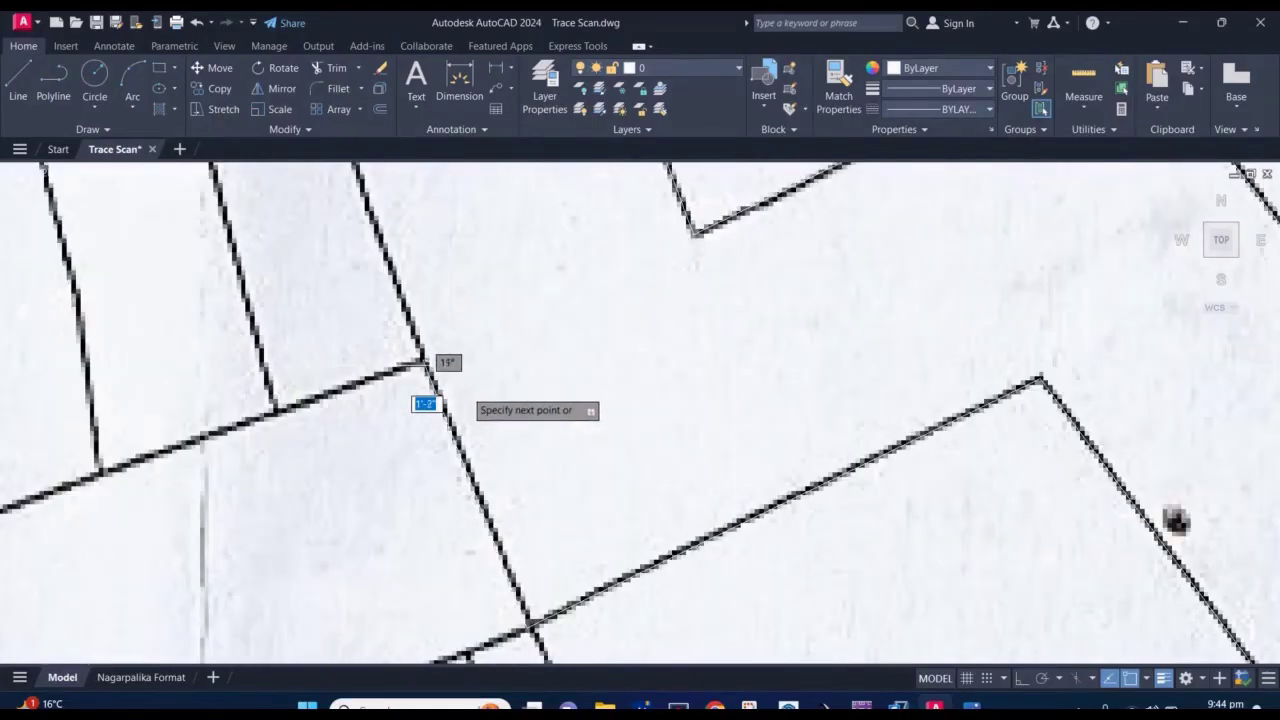
scroll(434, 420, "down", 2)
scroll(462, 380, "down", 1)
scroll(465, 360, "up", 2)
scroll(448, 318, "up", 3)
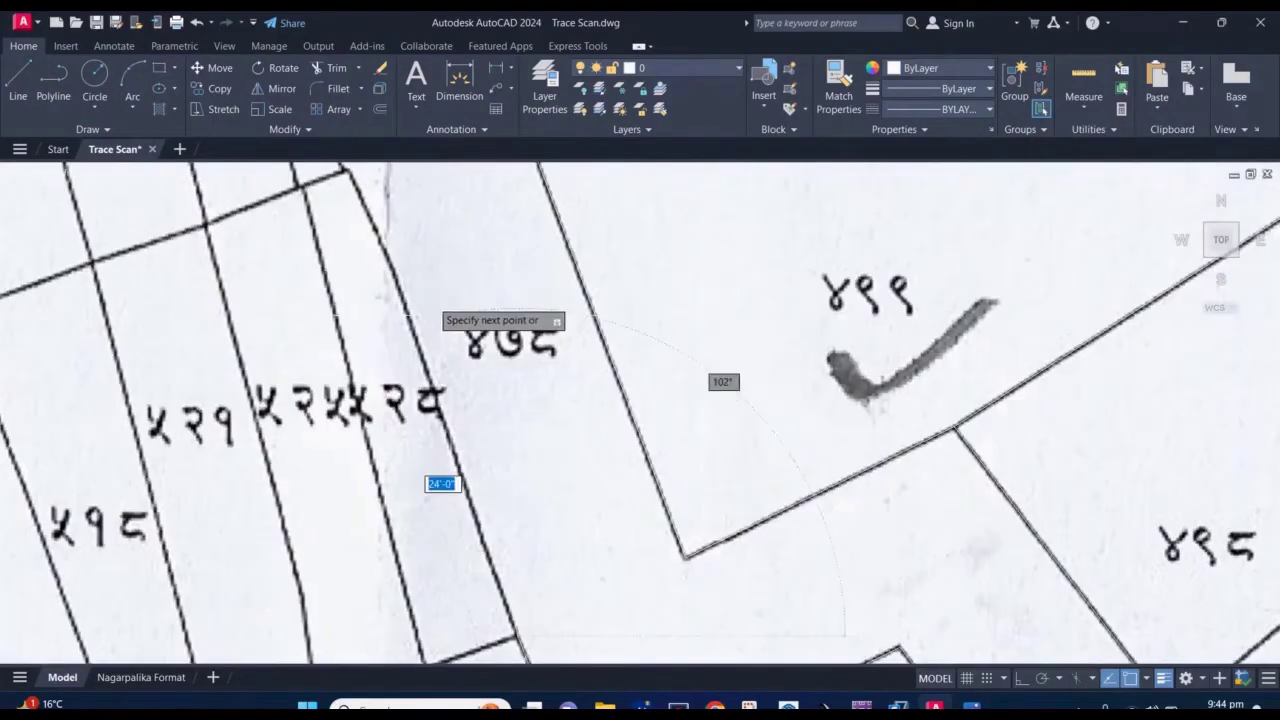
scroll(392, 264, "up", 2)
scroll(380, 264, "up", 2)
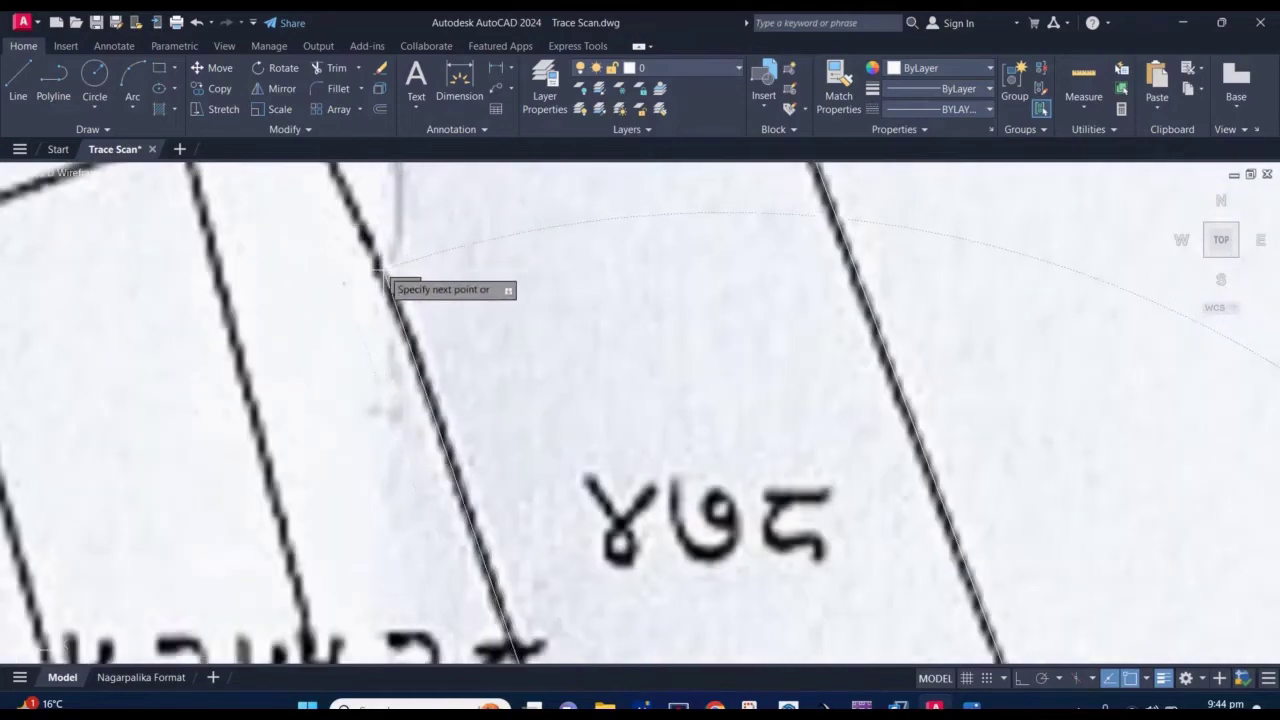
scroll(383, 272, "up", 2)
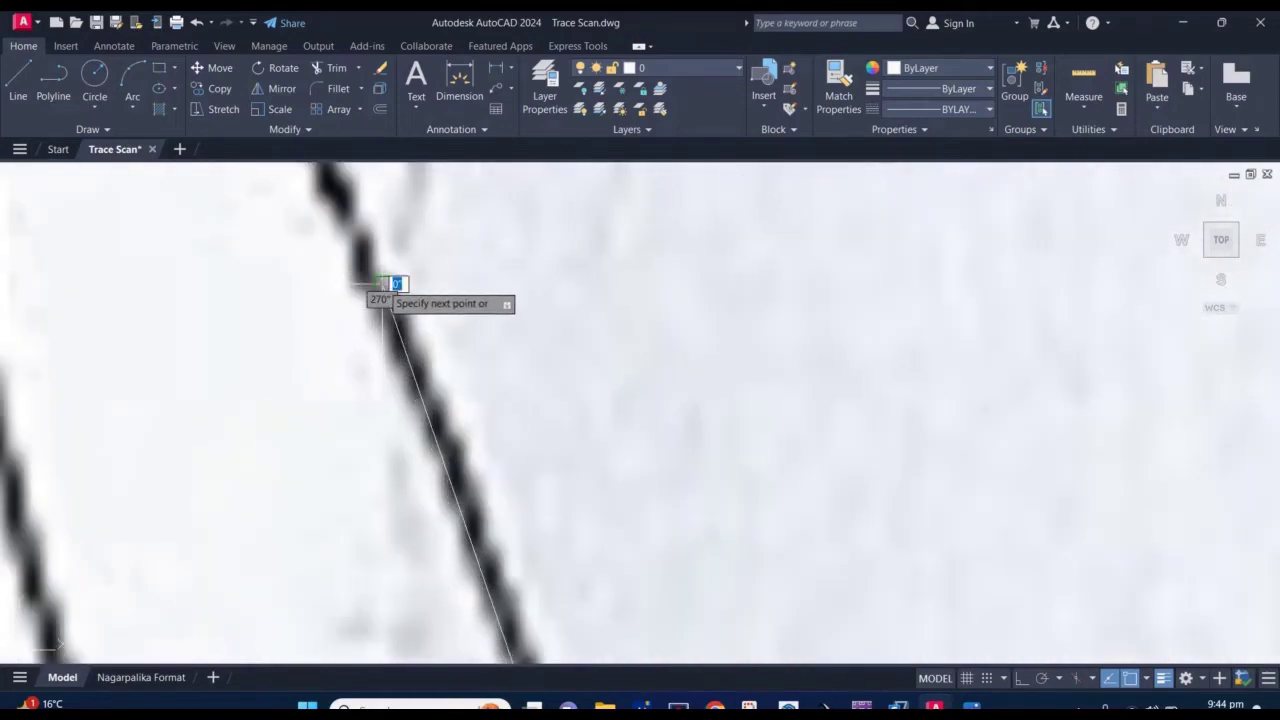
scroll(410, 330, "down", 3)
scroll(445, 350, "down", 2)
scroll(418, 238, "up", 3)
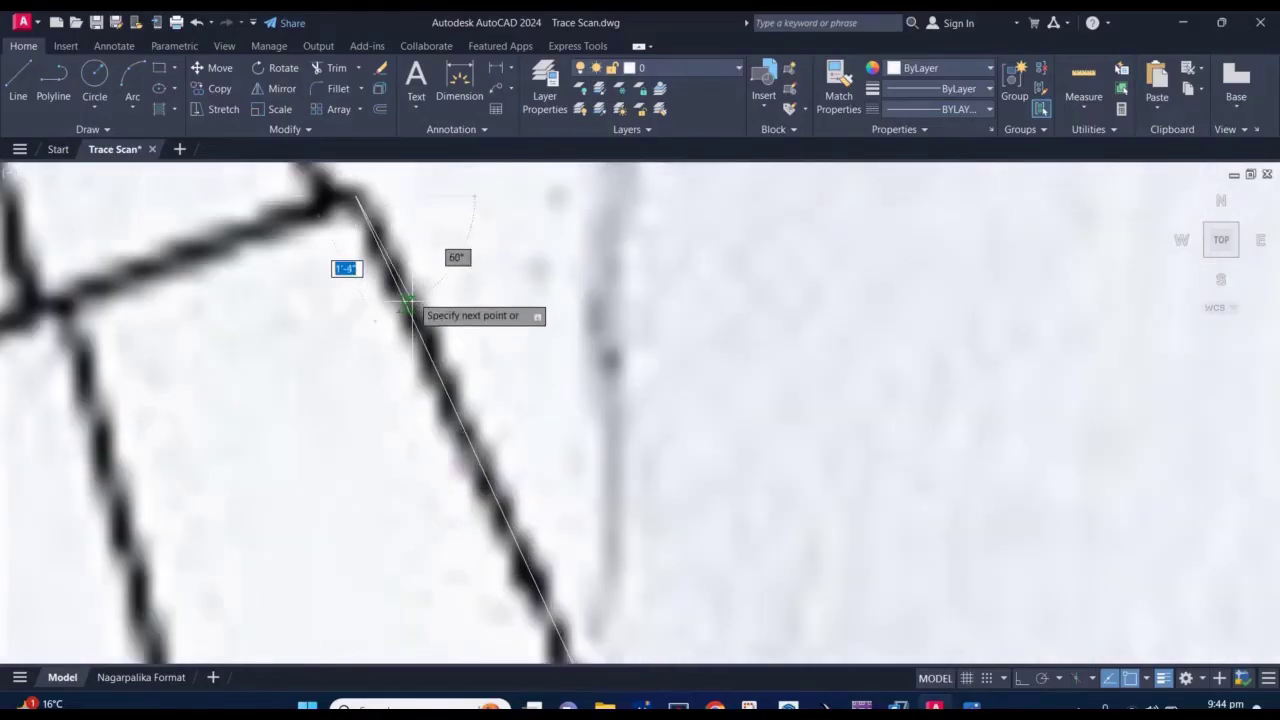
scroll(409, 300, "down", 3)
scroll(423, 329, "down", 2)
scroll(430, 343, "down", 1)
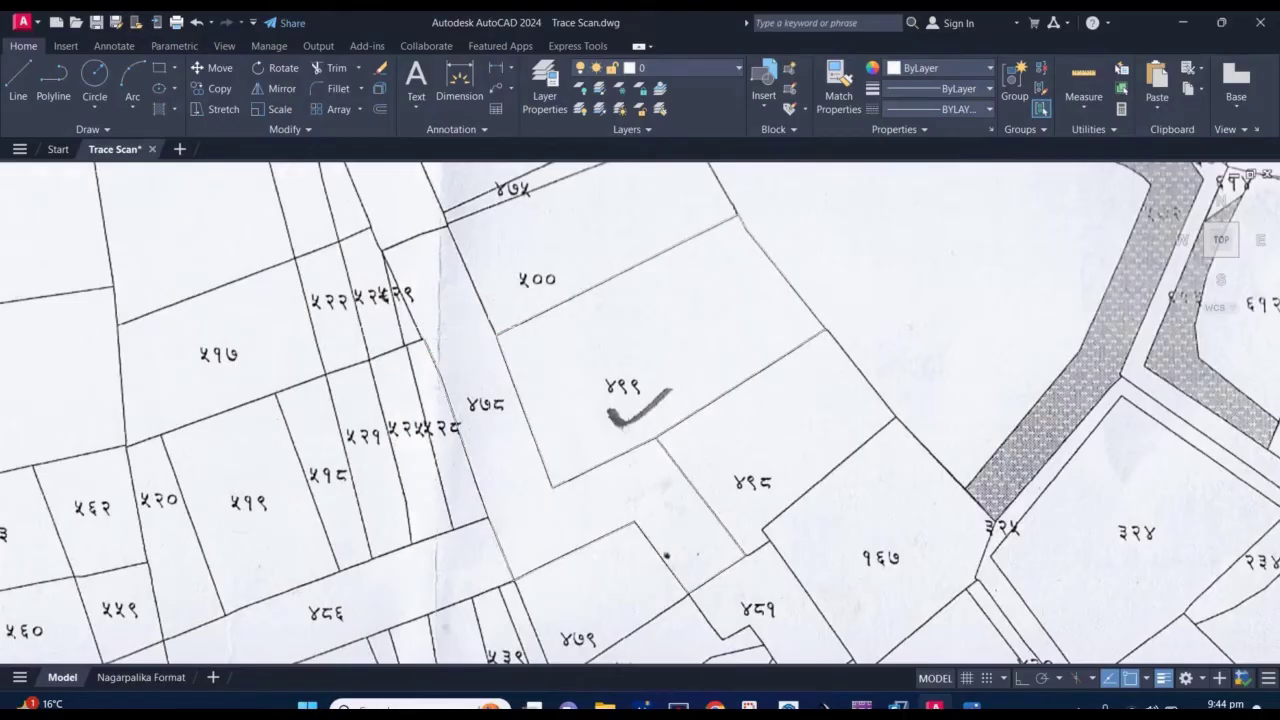
scroll(553, 296, "down", 4)
mouse_move(585, 335)
middle_mouse_down()
mouse_move(580, 291)
mouse_move(563, 357)
mouse_move(509, 309)
mouse_move(526, 300)
mouse_move(483, 326)
middle_mouse_up()
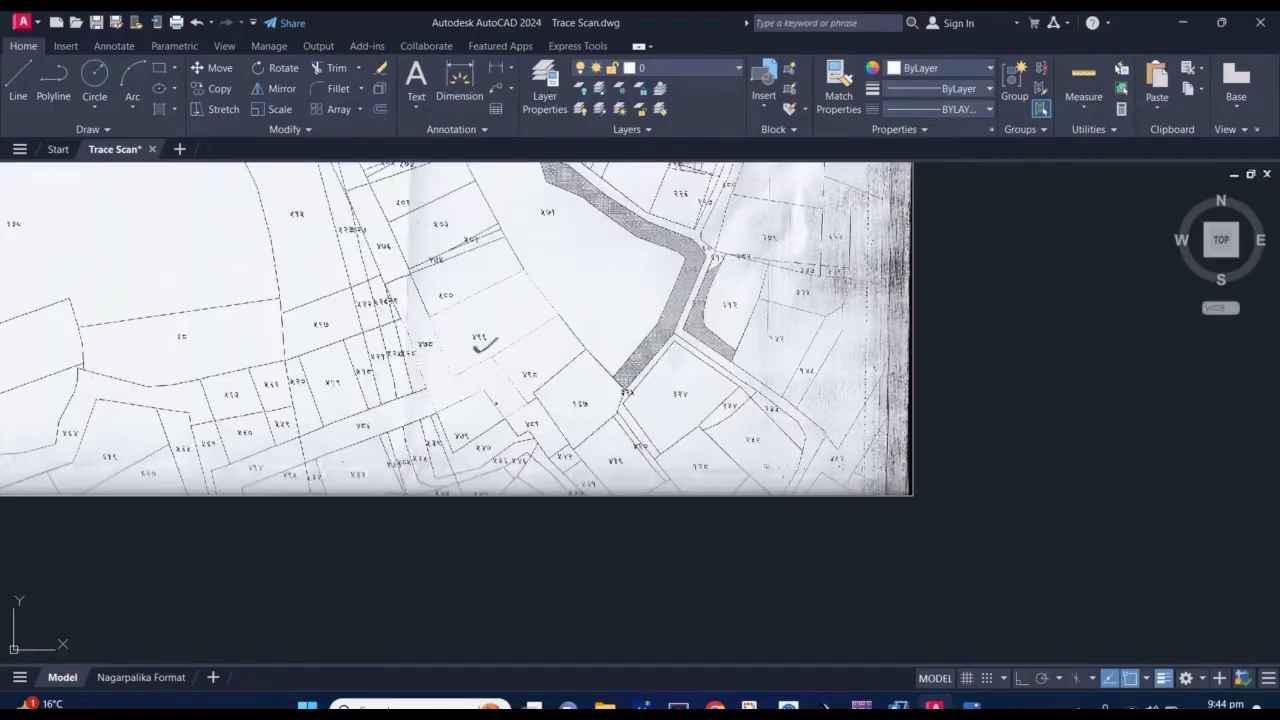
Window-select the traced parcel 499 polyline on the scan.
scroll(514, 380, "down", 2)
scroll(472, 365, "down", 2)
scroll(472, 310, "up", 2)
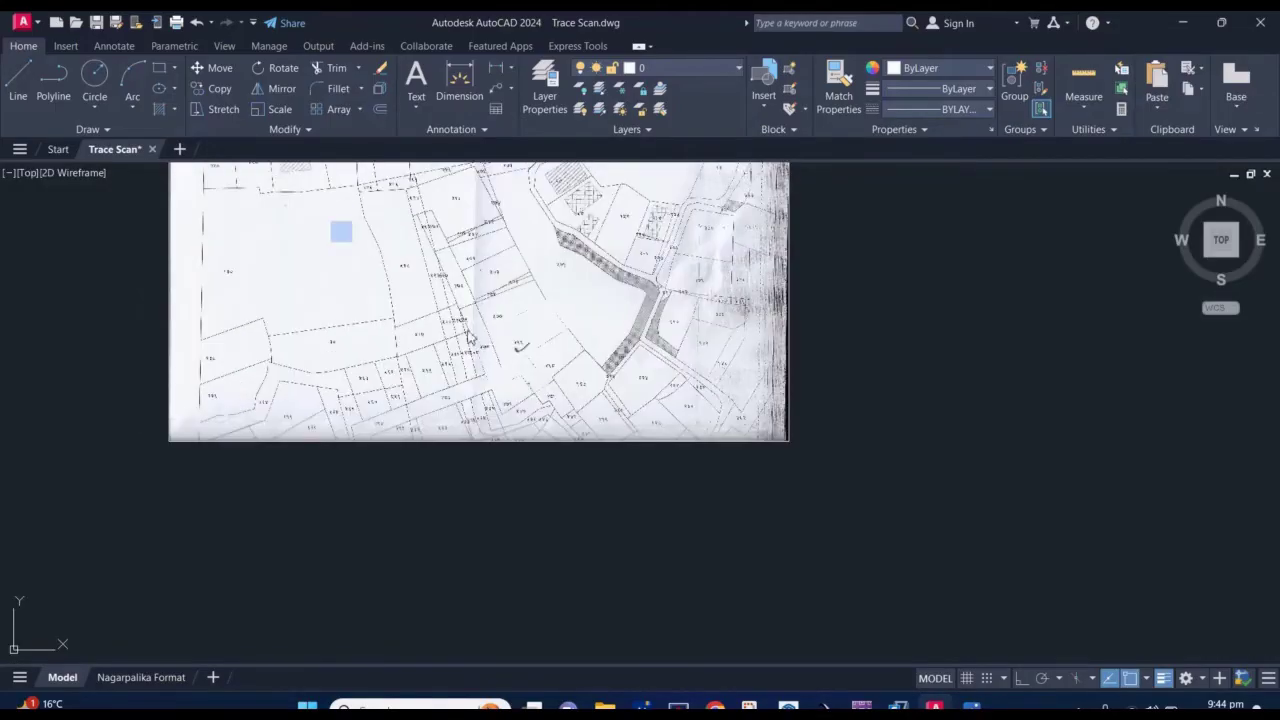
left_click(634, 434)
middle_click_drag(609, 366, 421, 331)
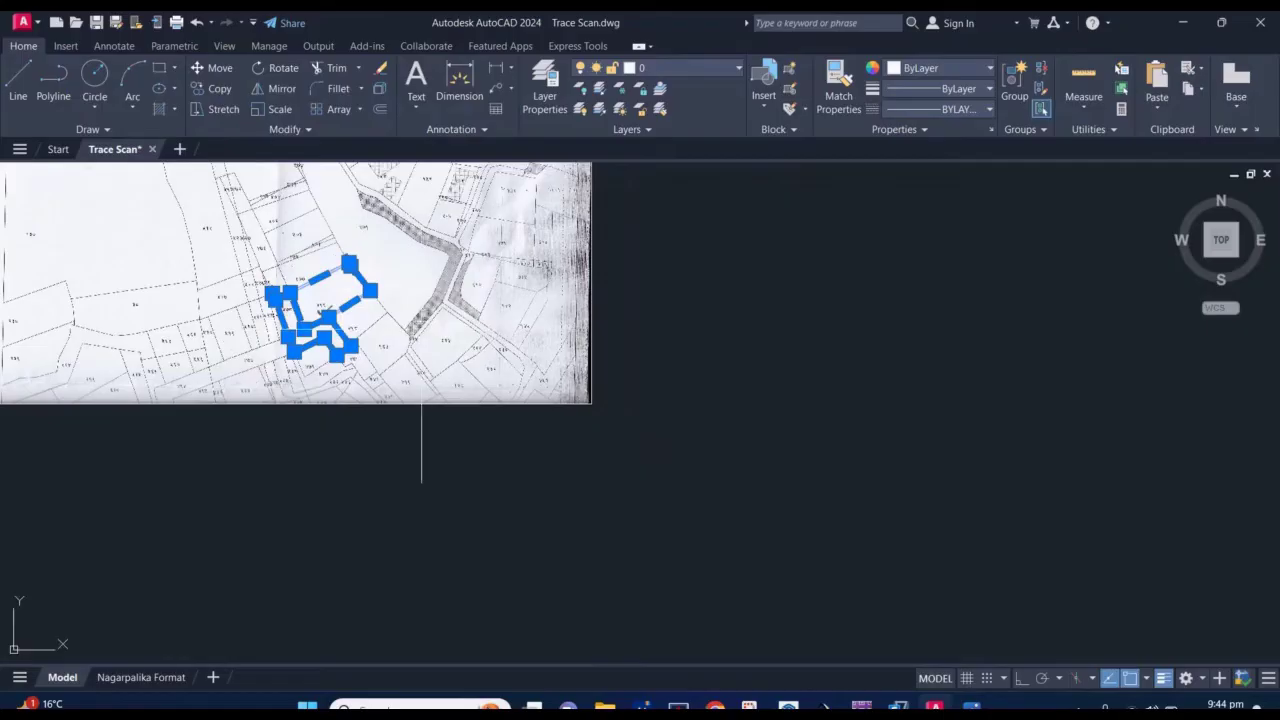
Copy the outline to empty canvas right of the scan and center the view on it.
type("co")
key("Return")
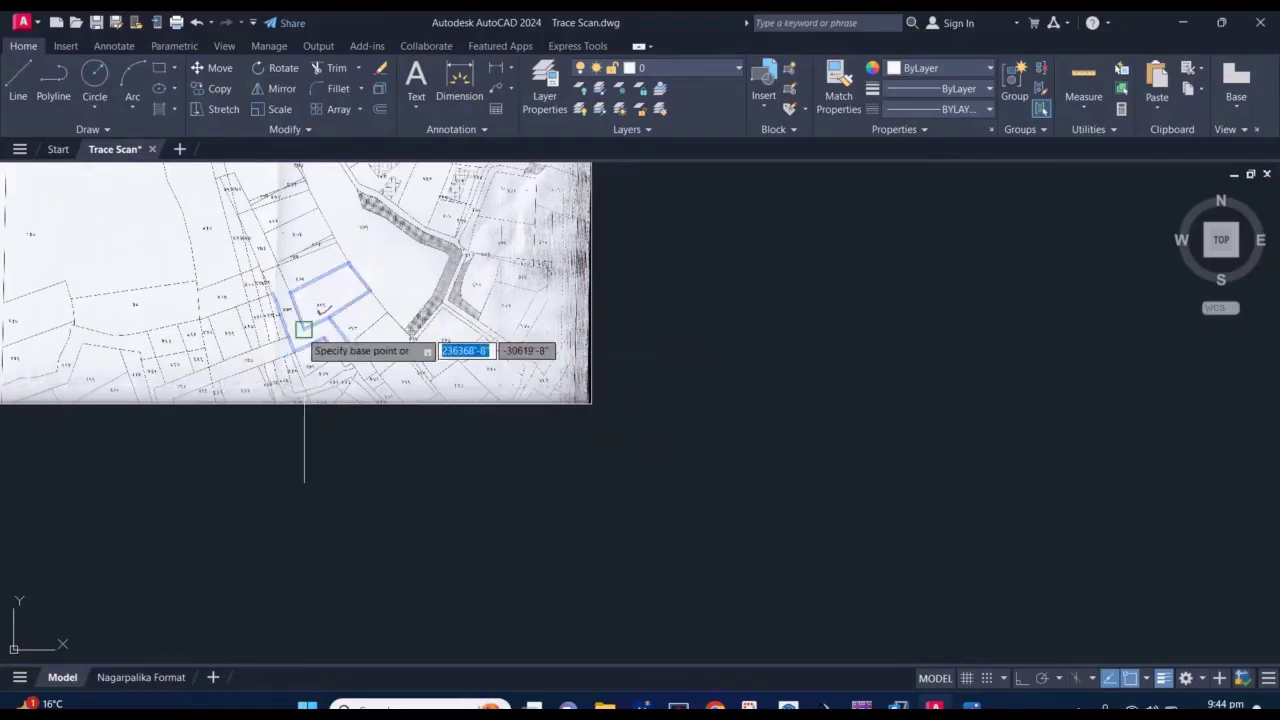
left_click(322, 312)
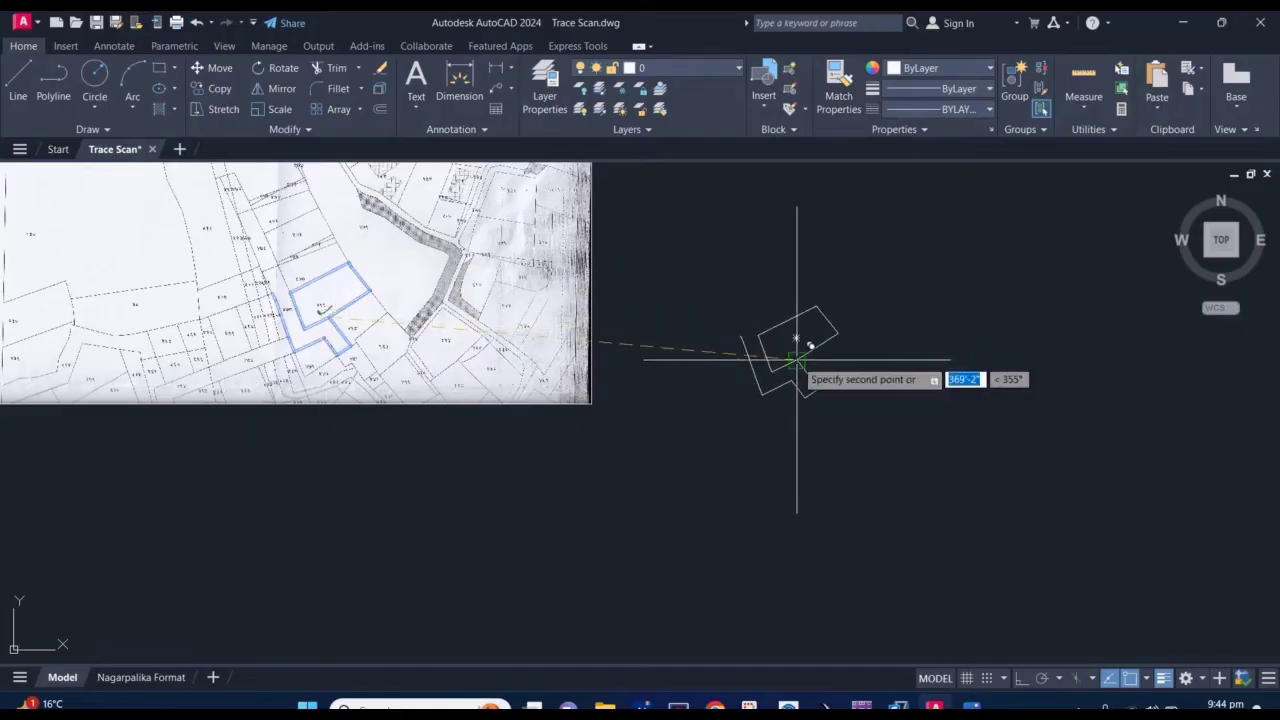
left_click(797, 359)
key("Return")
scroll(846, 366, "up", 4)
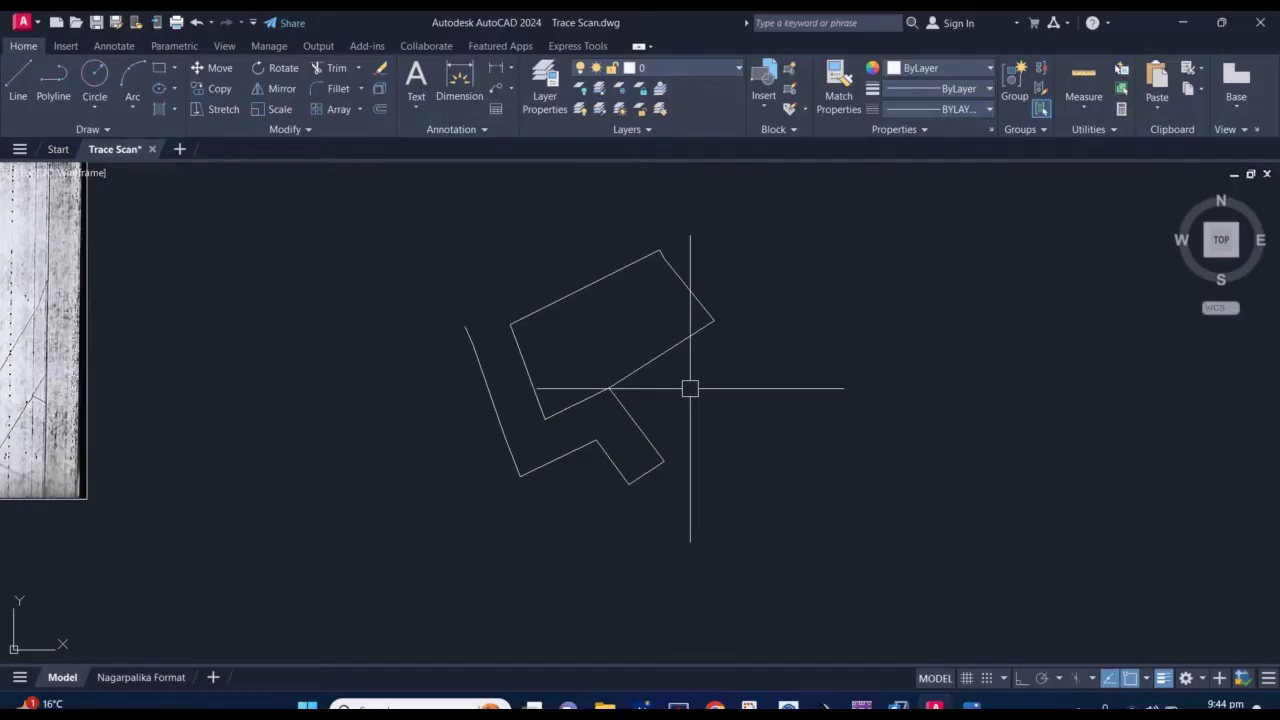
scroll(690, 388, "up", 2)
middle_click_drag(682, 382, 692, 380)
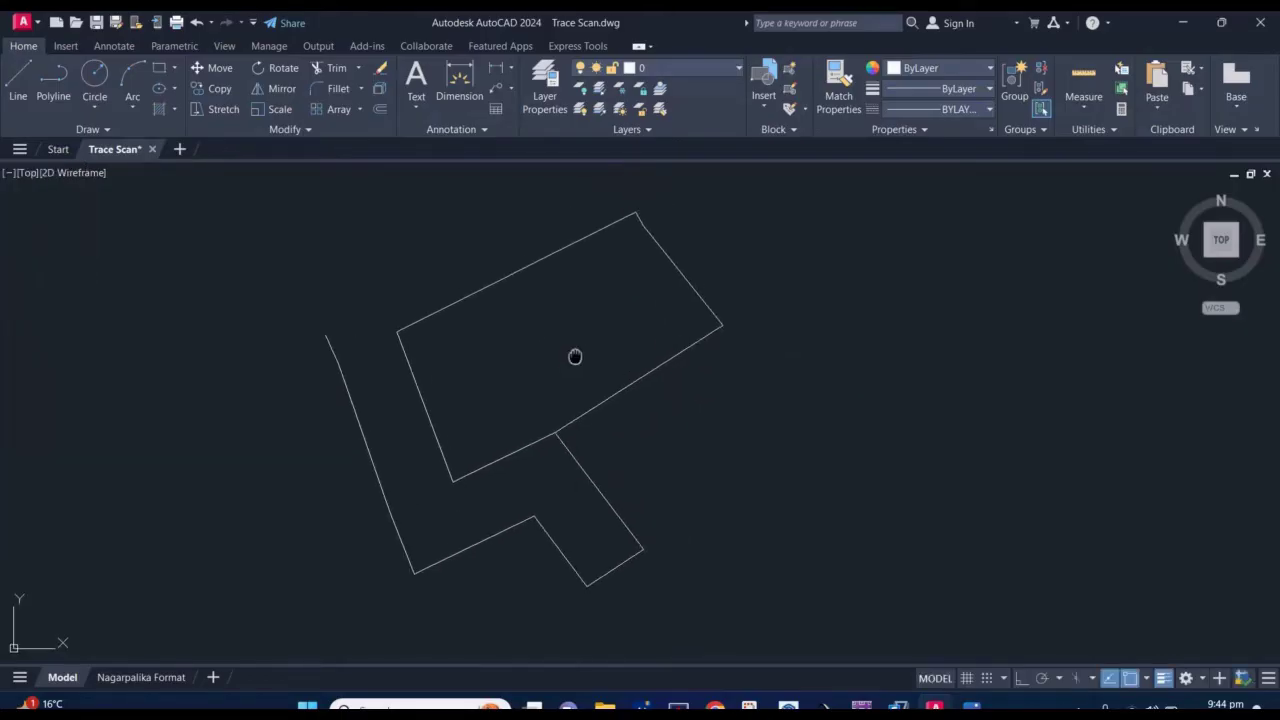
mouse_move(590, 318)
middle_mouse_down()
mouse_move(584, 345)
mouse_move(582, 320)
middle_mouse_up()
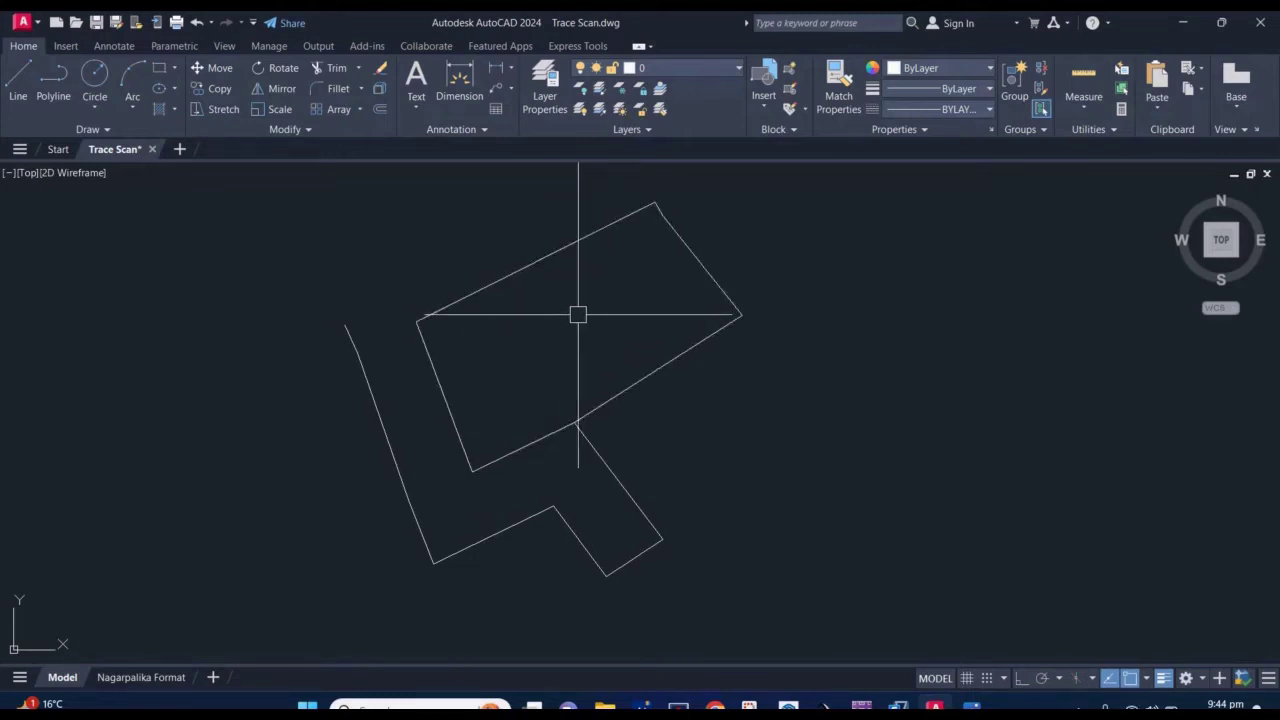
type("DA")
Add aligned dimensions to the outline edge at the top corner and to the adjacent short edge.
key("Return")
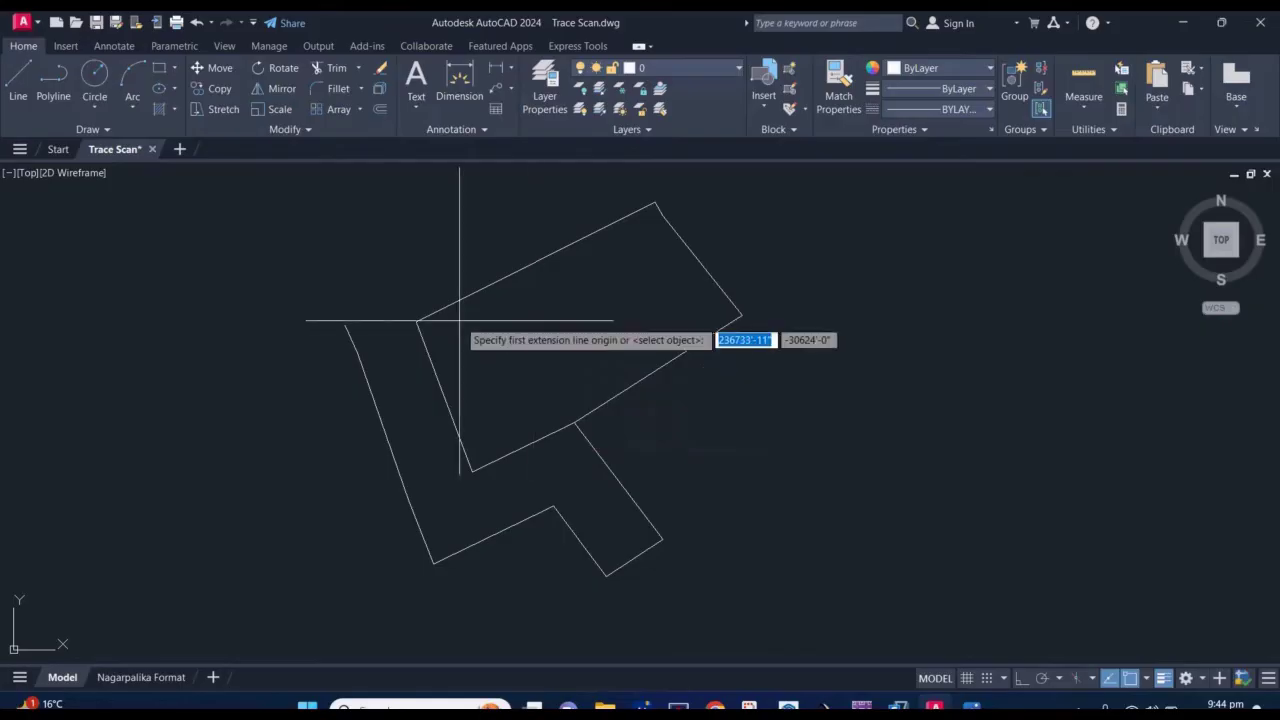
left_click(418, 321)
scroll(655, 207, "up", 5)
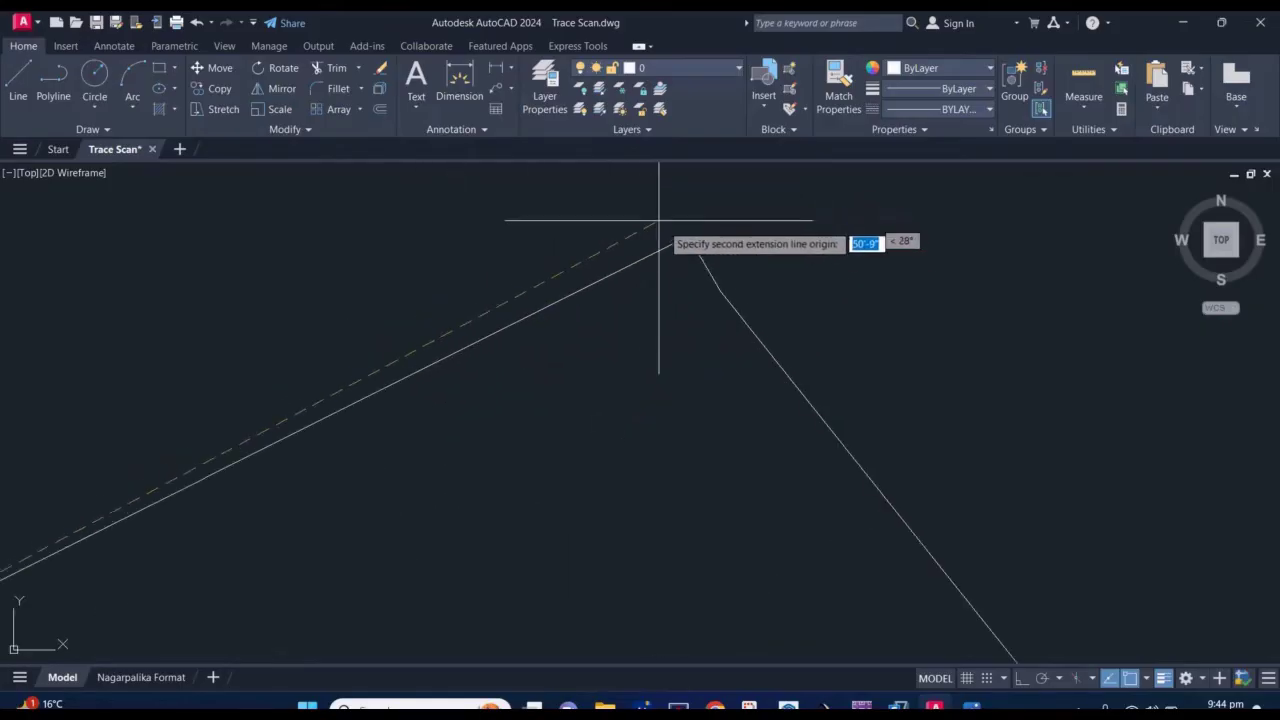
left_click(688, 238)
scroll(688, 238, "down", 5)
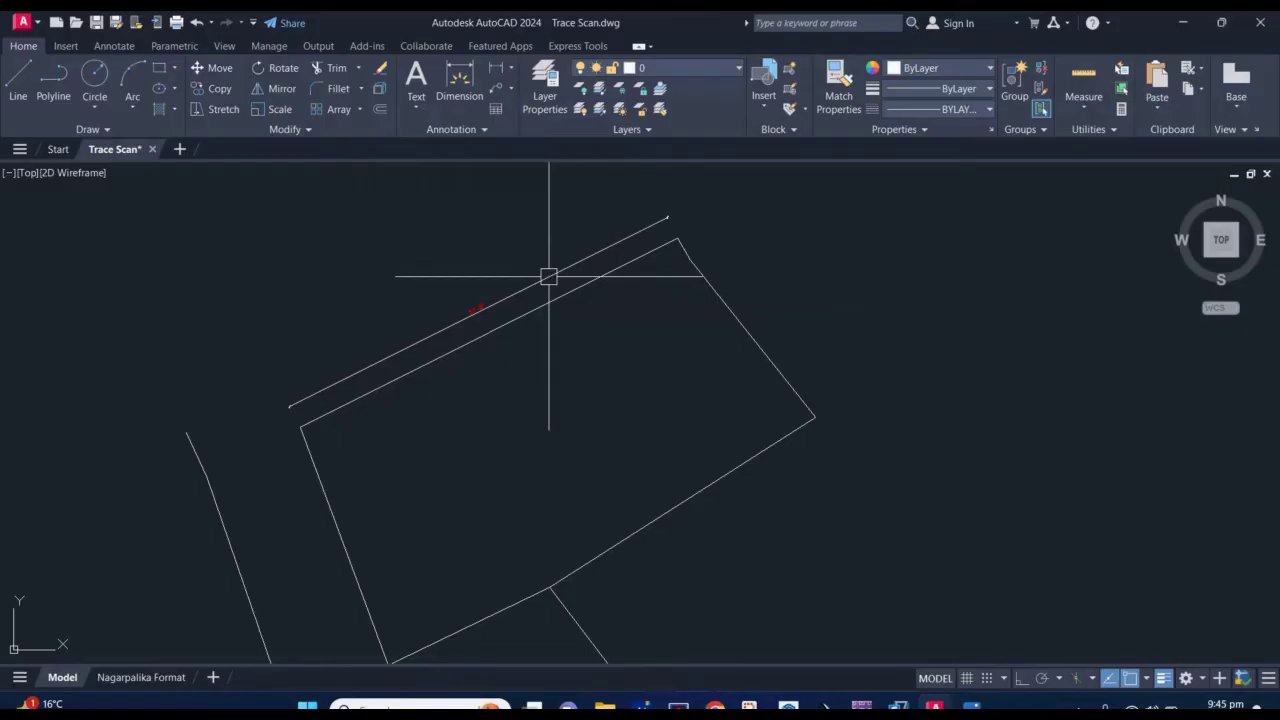
scroll(457, 314, "up", 3)
scroll(457, 309, "up", 2)
scroll(452, 311, "down", 5)
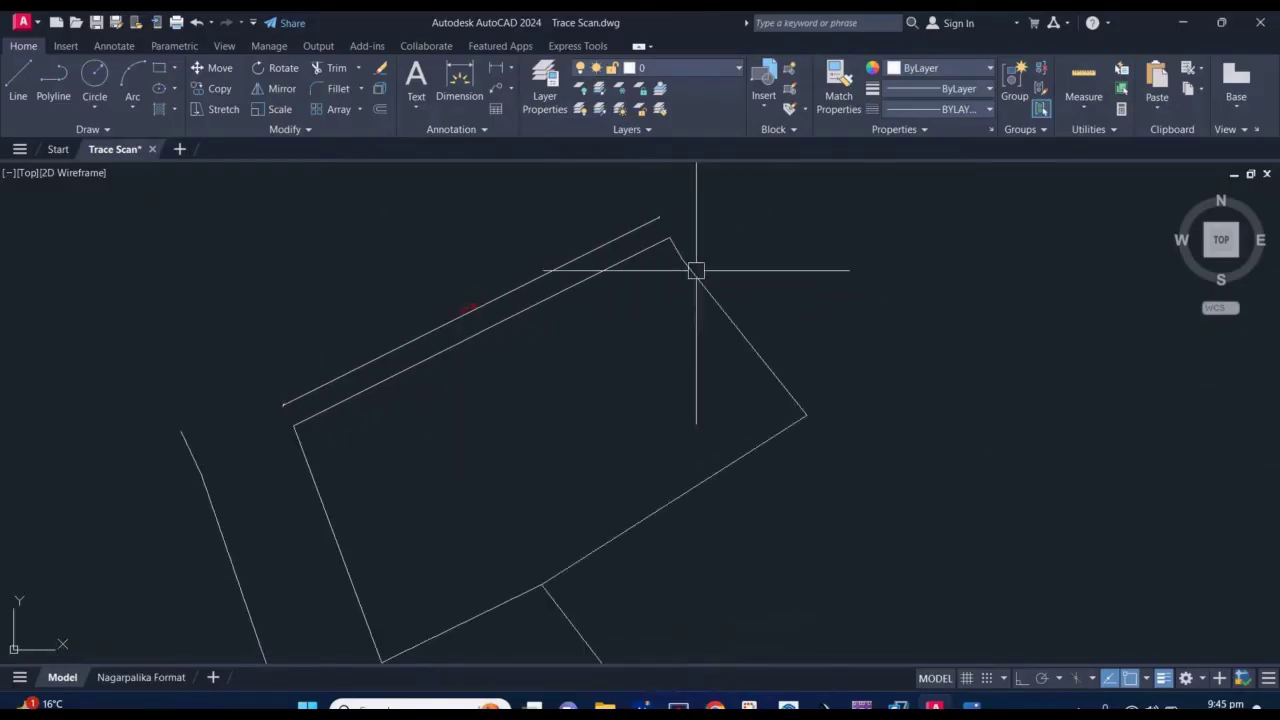
scroll(680, 250, "up", 4)
middle_click_drag(680, 250, 648, 290)
key("Return")
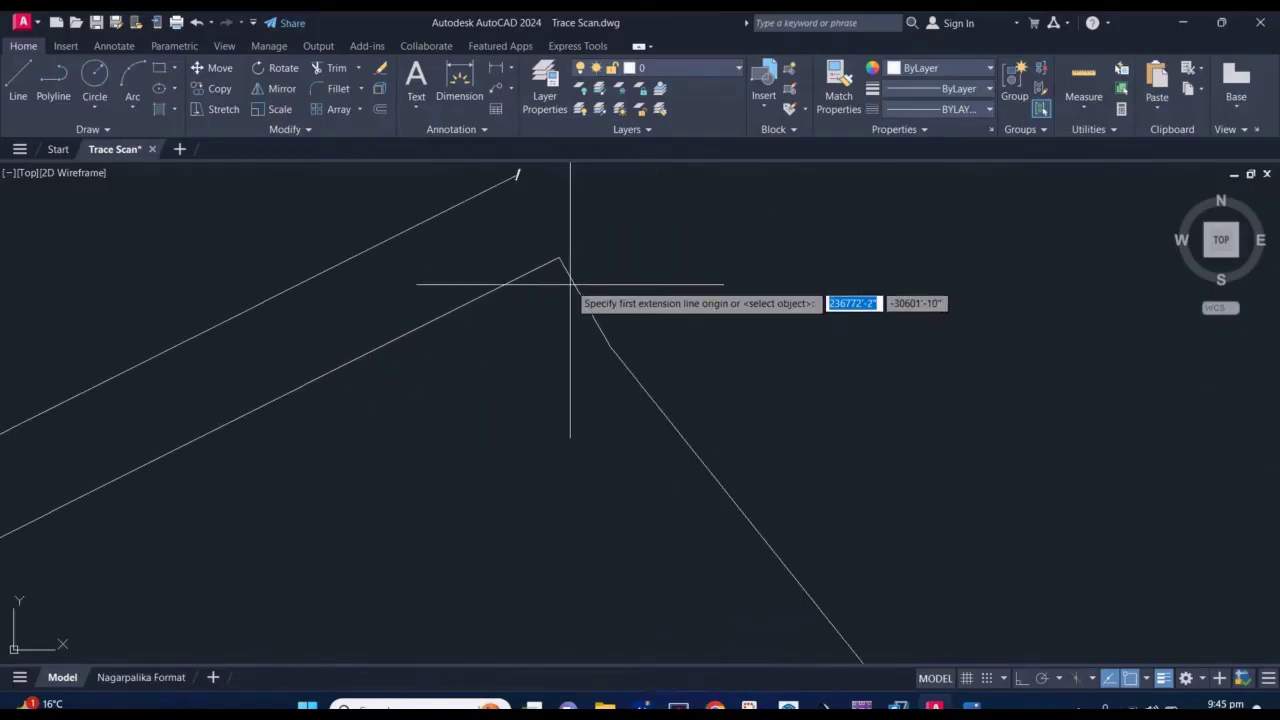
left_click(559, 258)
scroll(595, 325, "up", 2)
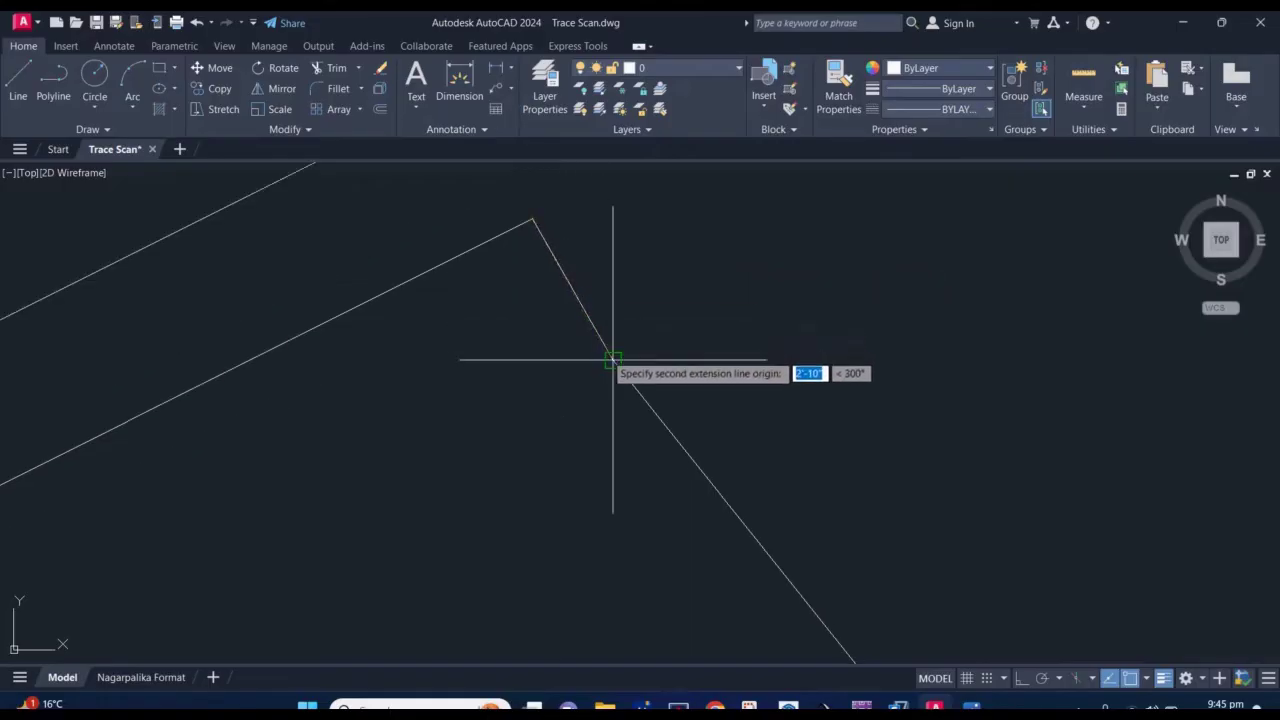
left_click(610, 357)
scroll(623, 318, "down", 2)
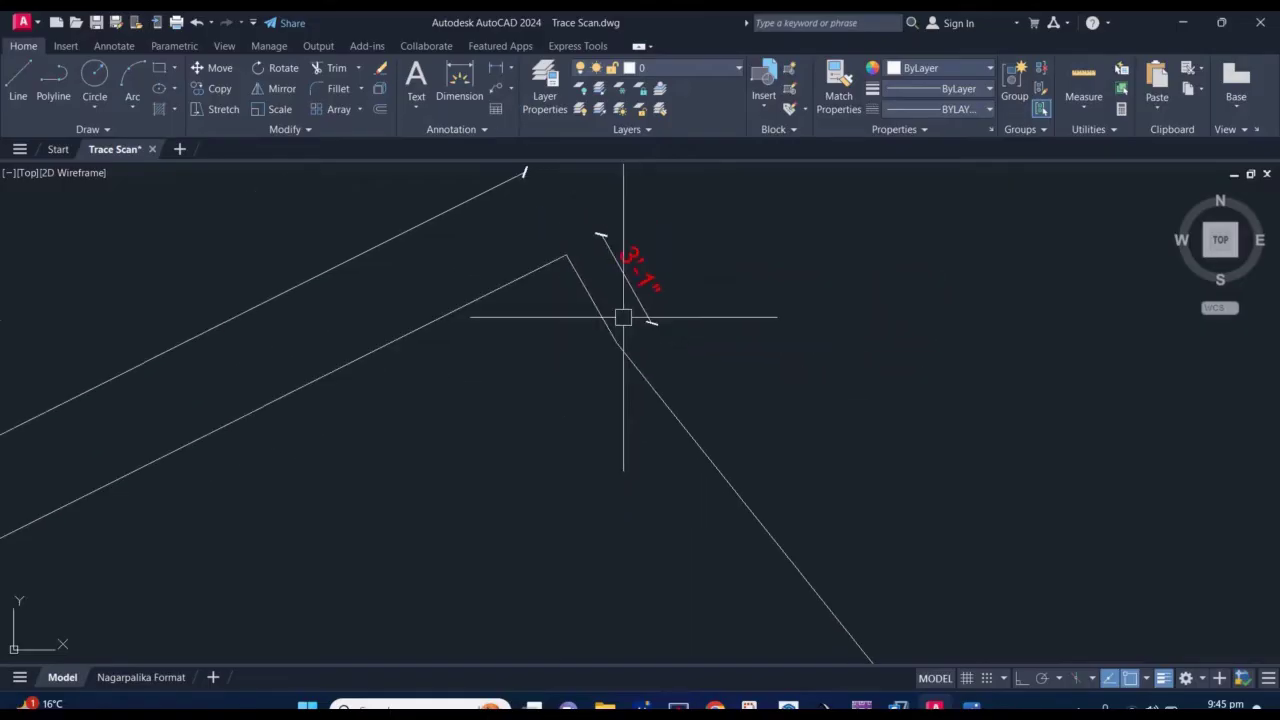
middle_click_drag(677, 333, 563, 254)
Dimension the long outline edge with an aligned dimension placed beside it.
key("Return")
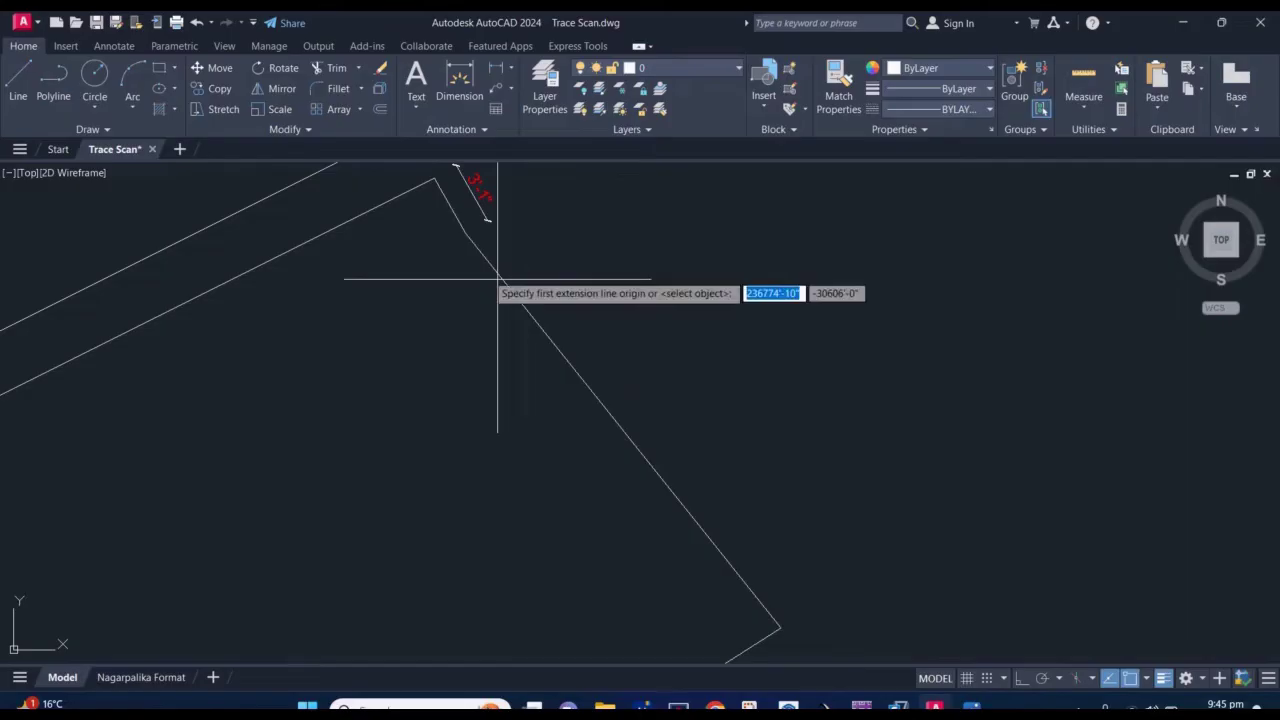
left_click(473, 242)
scroll(560, 351, "down", 2)
scroll(579, 322, "up", 5)
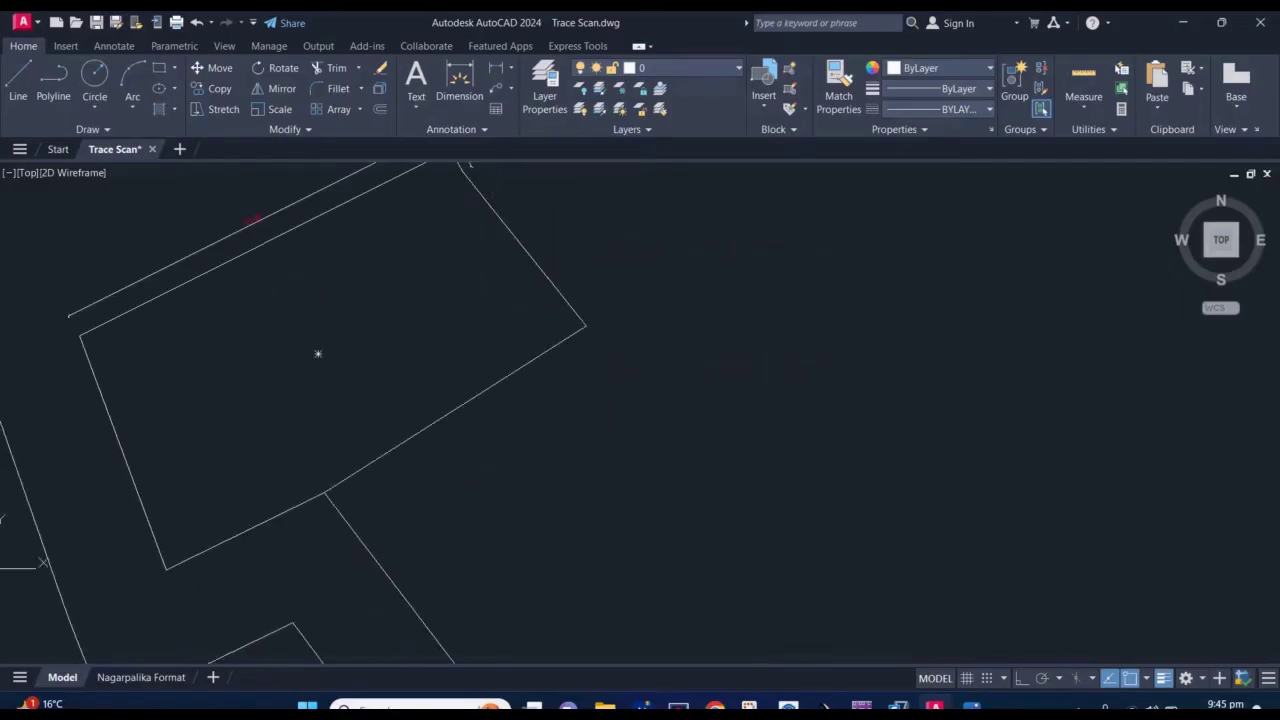
left_click(588, 327)
scroll(575, 310, "down", 3)
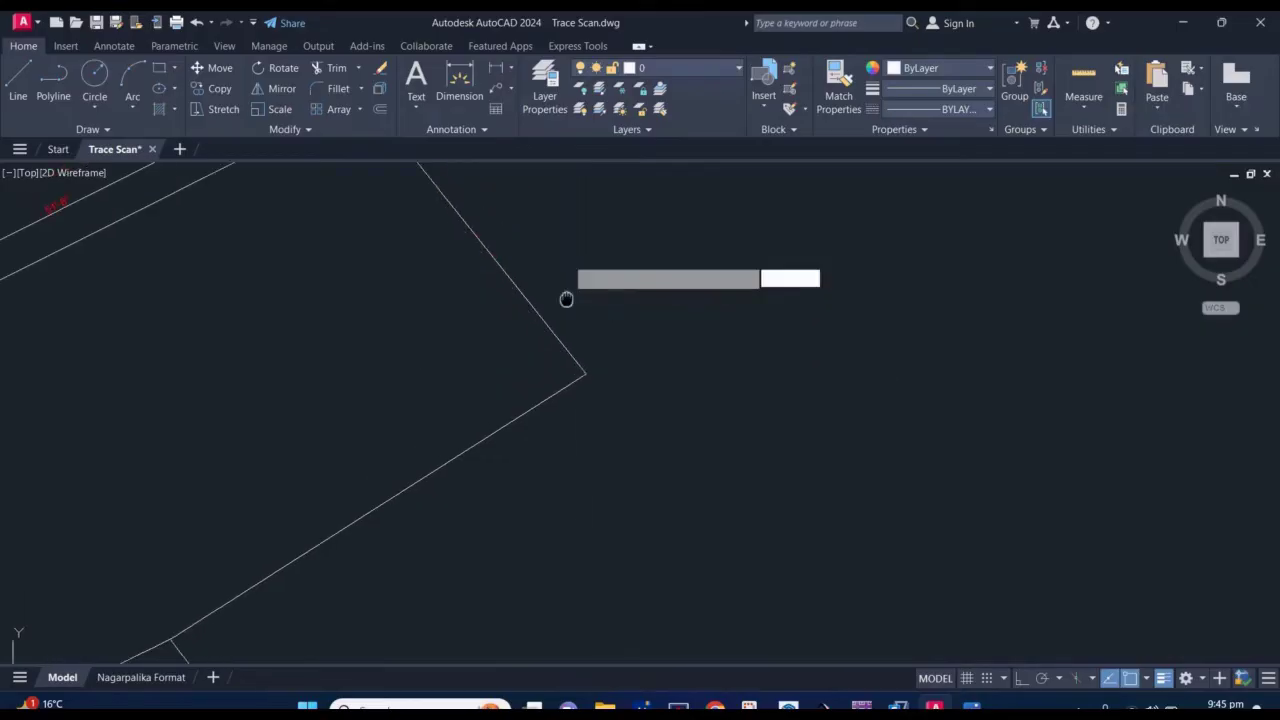
scroll(487, 305, "up", 3)
scroll(457, 277, "down", 2)
scroll(451, 291, "up", 2)
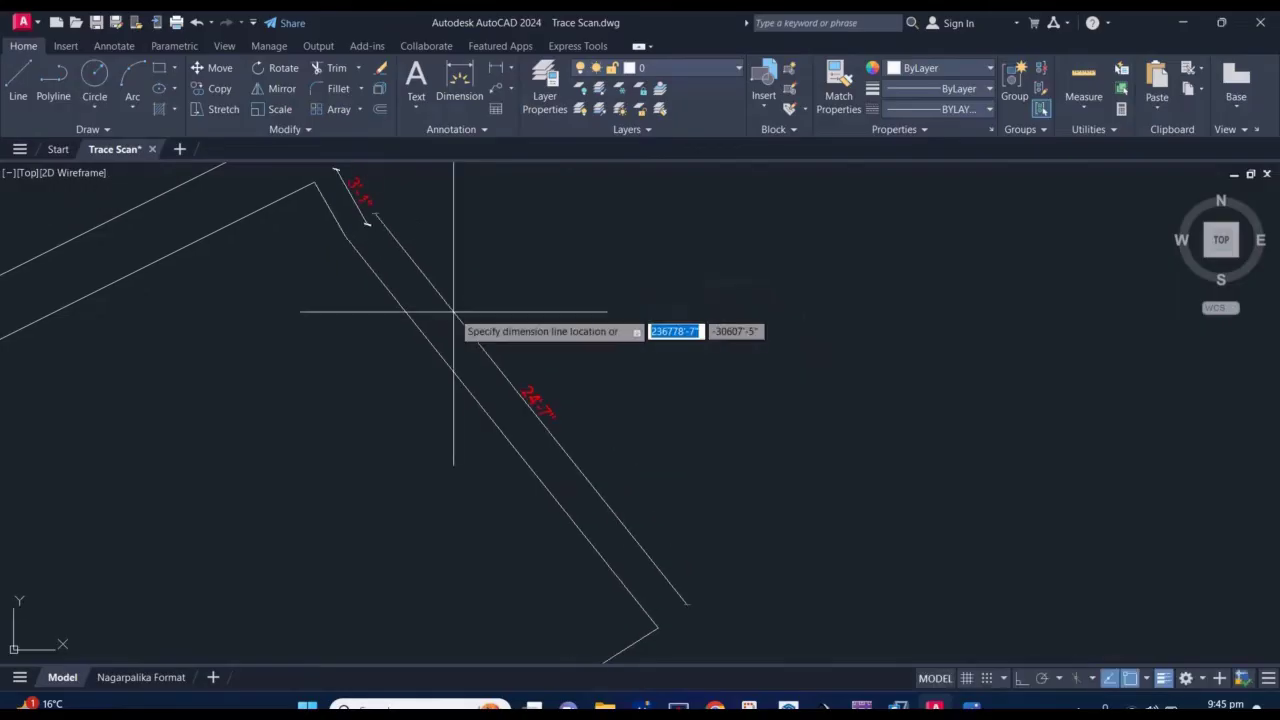
scroll(457, 309, "up", 2)
scroll(450, 318, "down", 1)
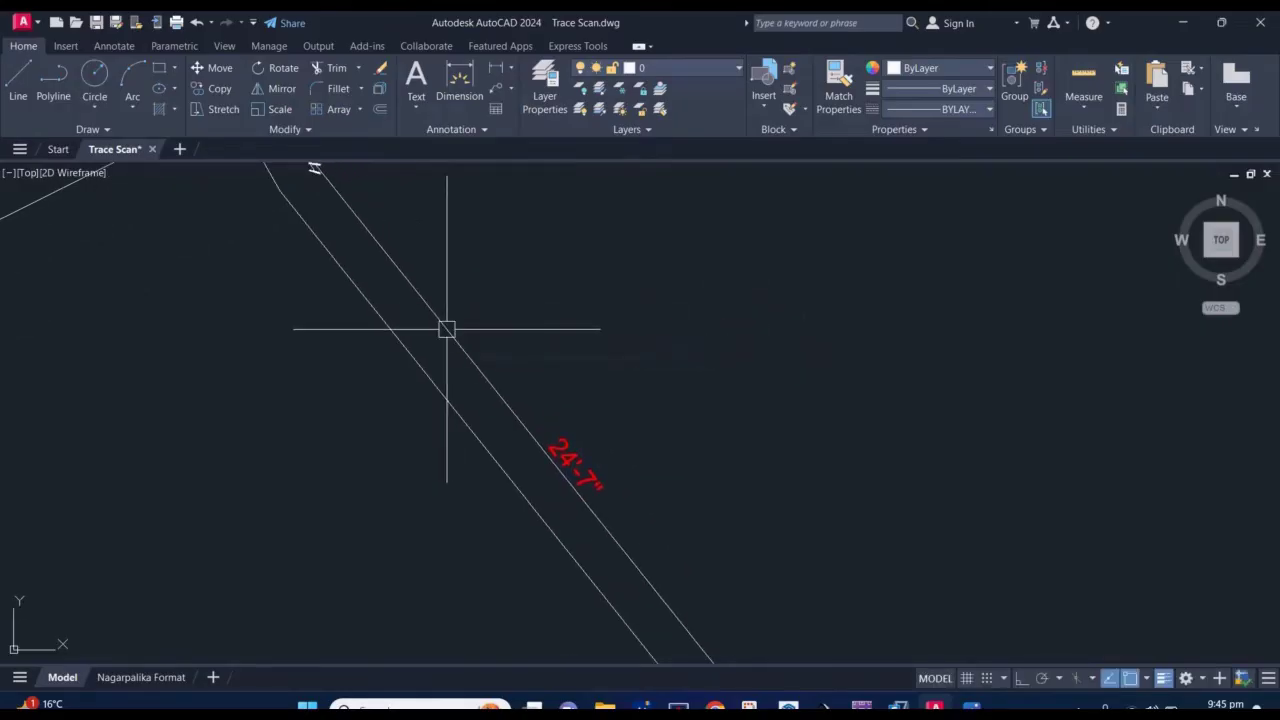
scroll(510, 300, "down", 2)
scroll(597, 311, "up", 1)
scroll(489, 440, "up", 1)
scroll(490, 450, "up", 2)
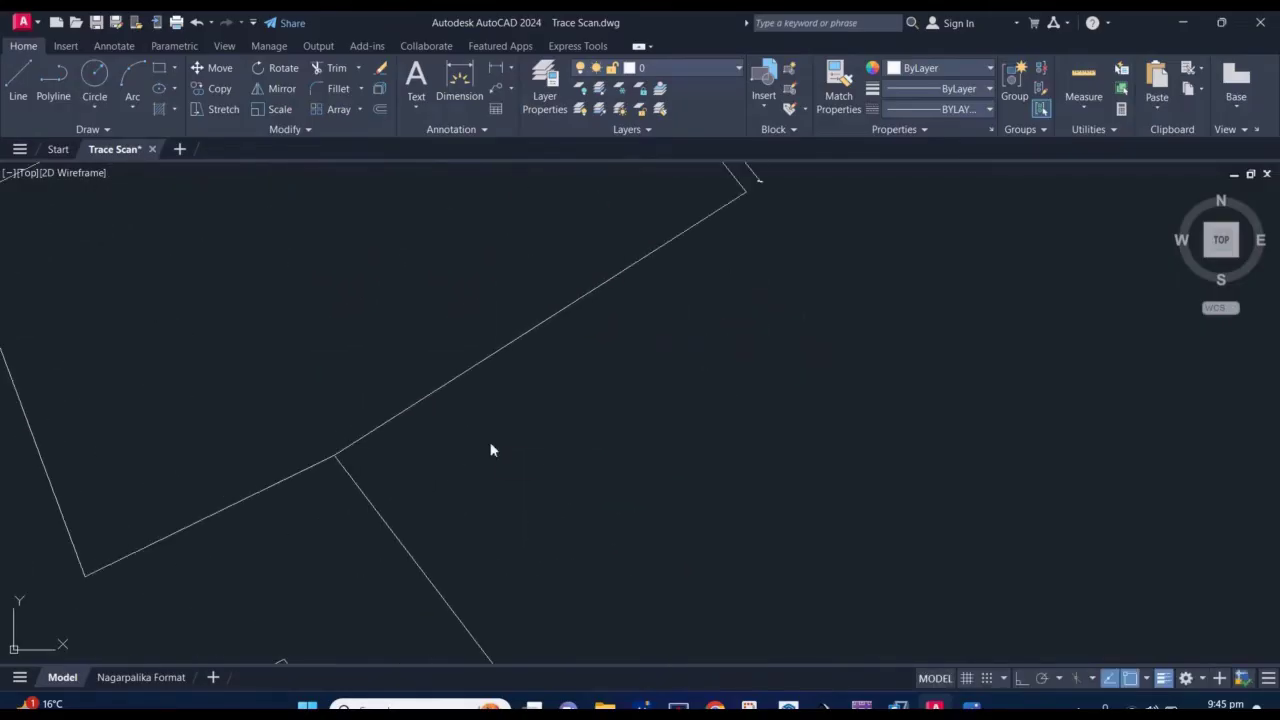
left_click(336, 457)
middle_click_drag(551, 363, 502, 449)
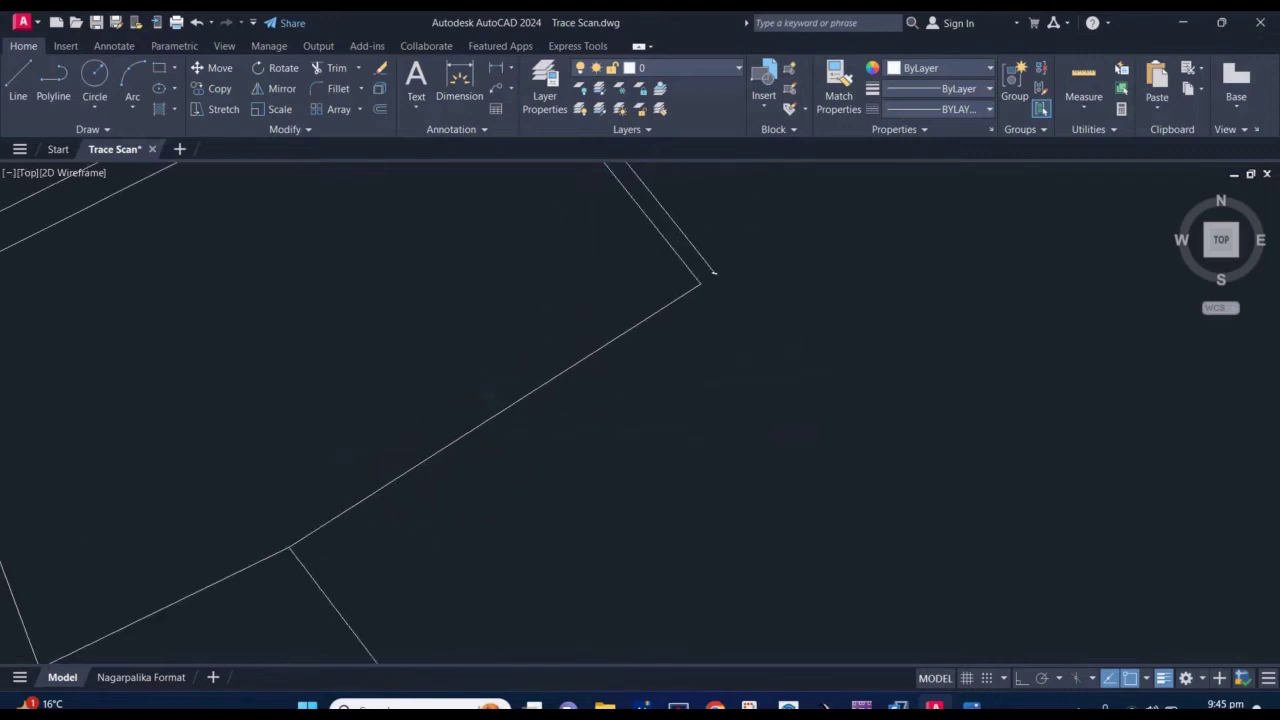
scroll(716, 315, "up", 2)
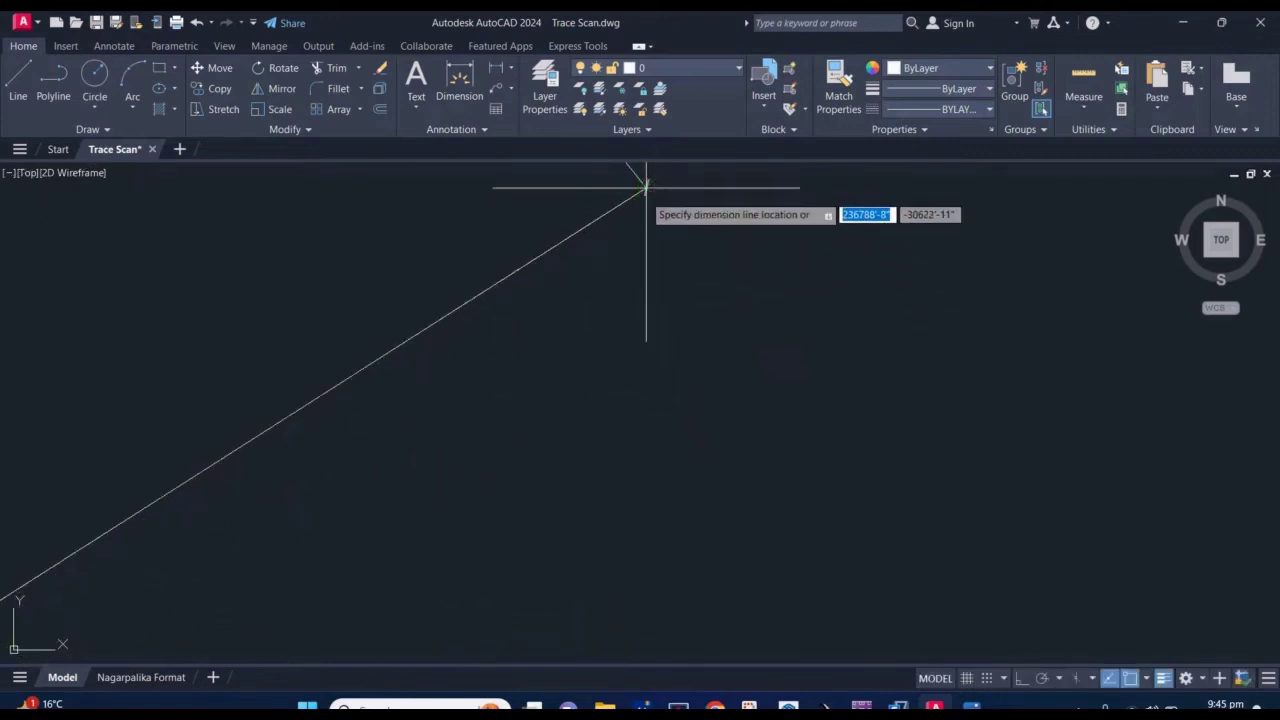
middle_click_drag(611, 277, 669, 229)
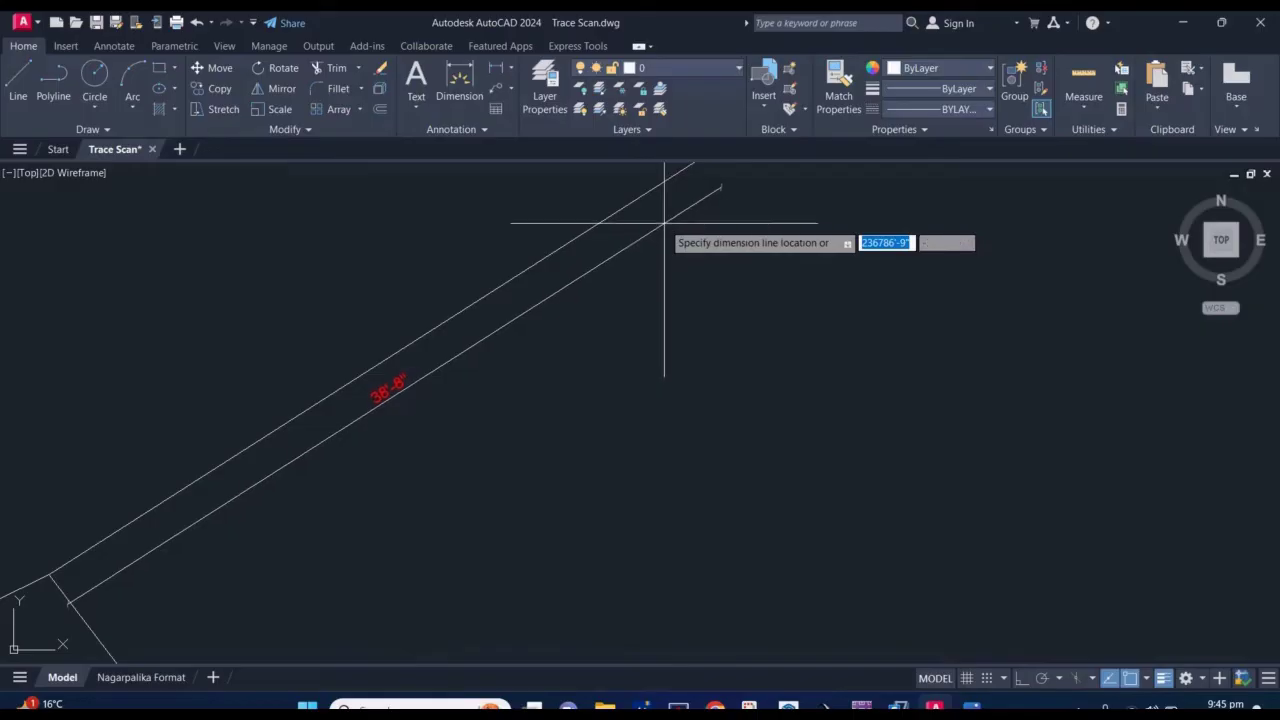
left_click(664, 224)
middle_click_drag(363, 423, 657, 331)
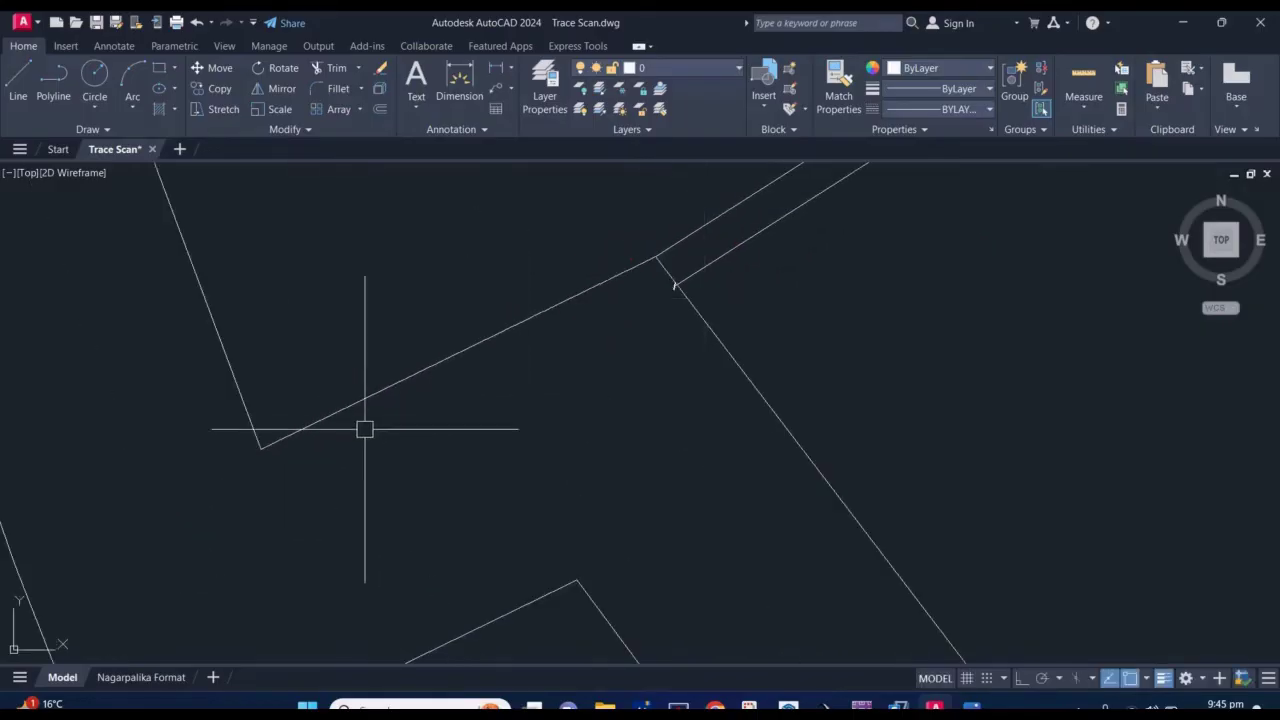
Add aligned dimensions to the next edge and the long 31'-1" edge.
key("space")
left_click(261, 447)
scroll(700, 271, "up", 2)
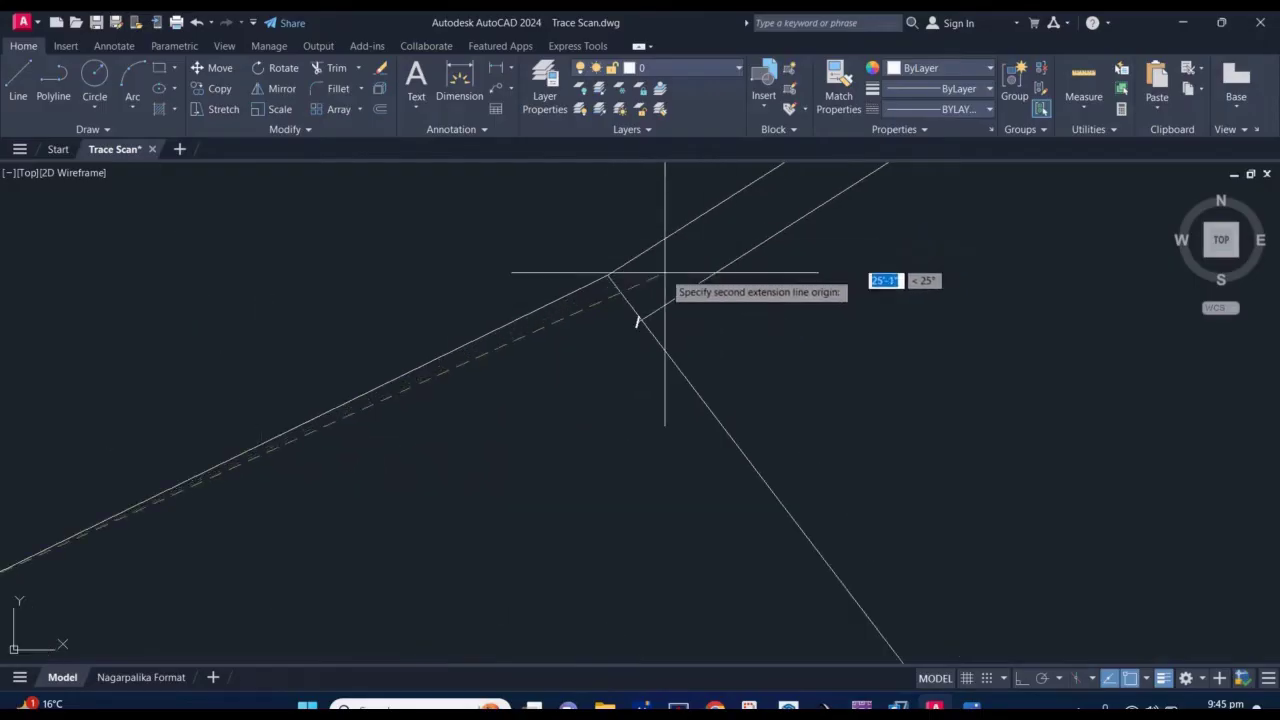
scroll(594, 294, "up", 2)
left_click(616, 251)
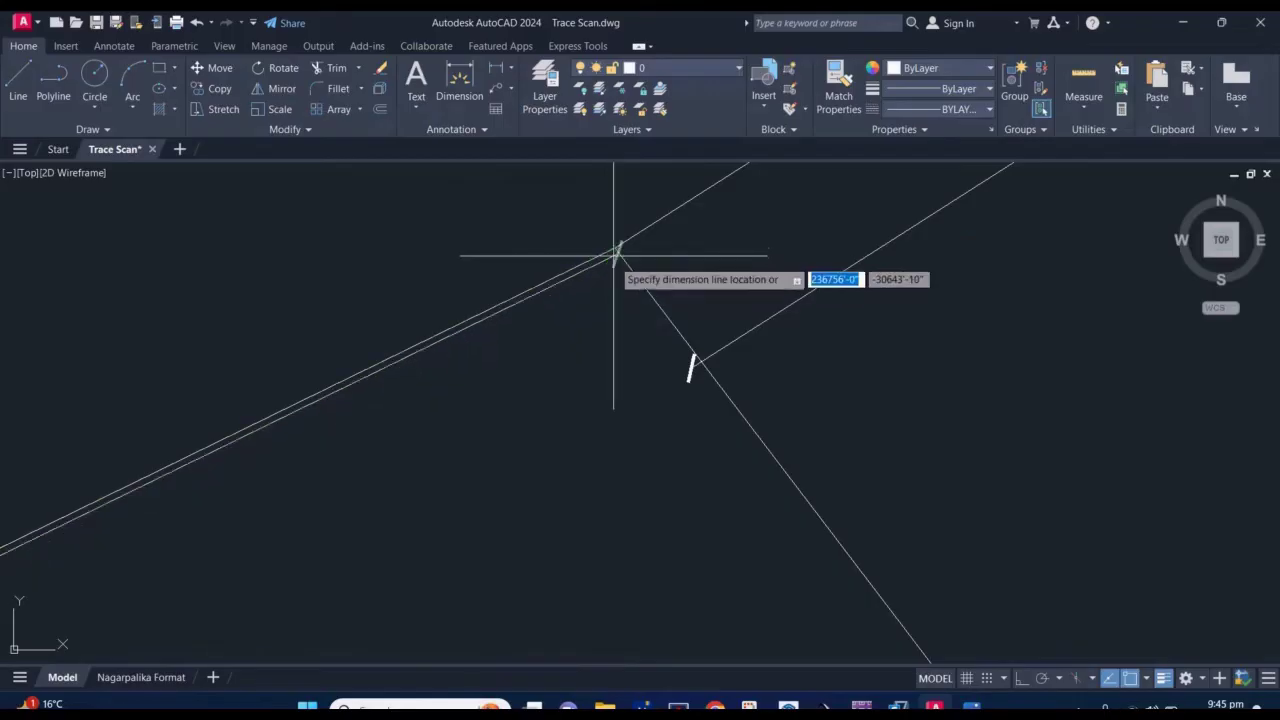
scroll(613, 256, "down", 3)
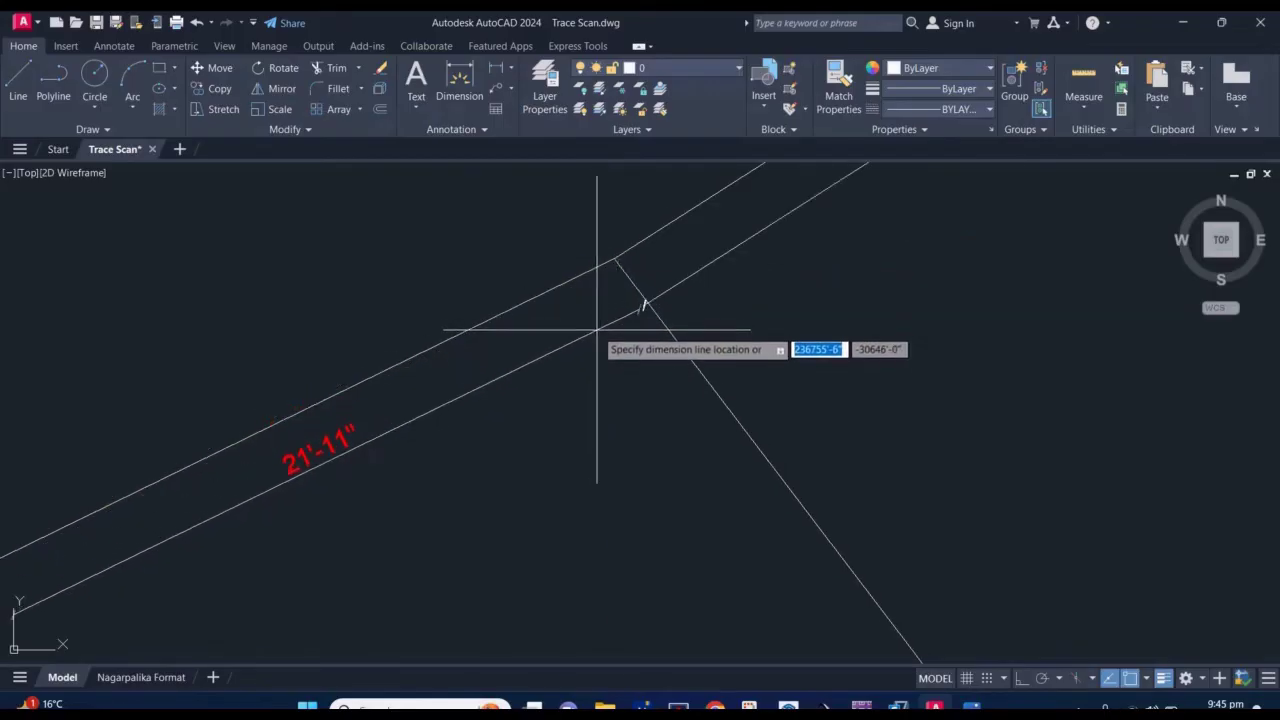
scroll(755, 321, "down", 4)
scroll(518, 370, "up", 3)
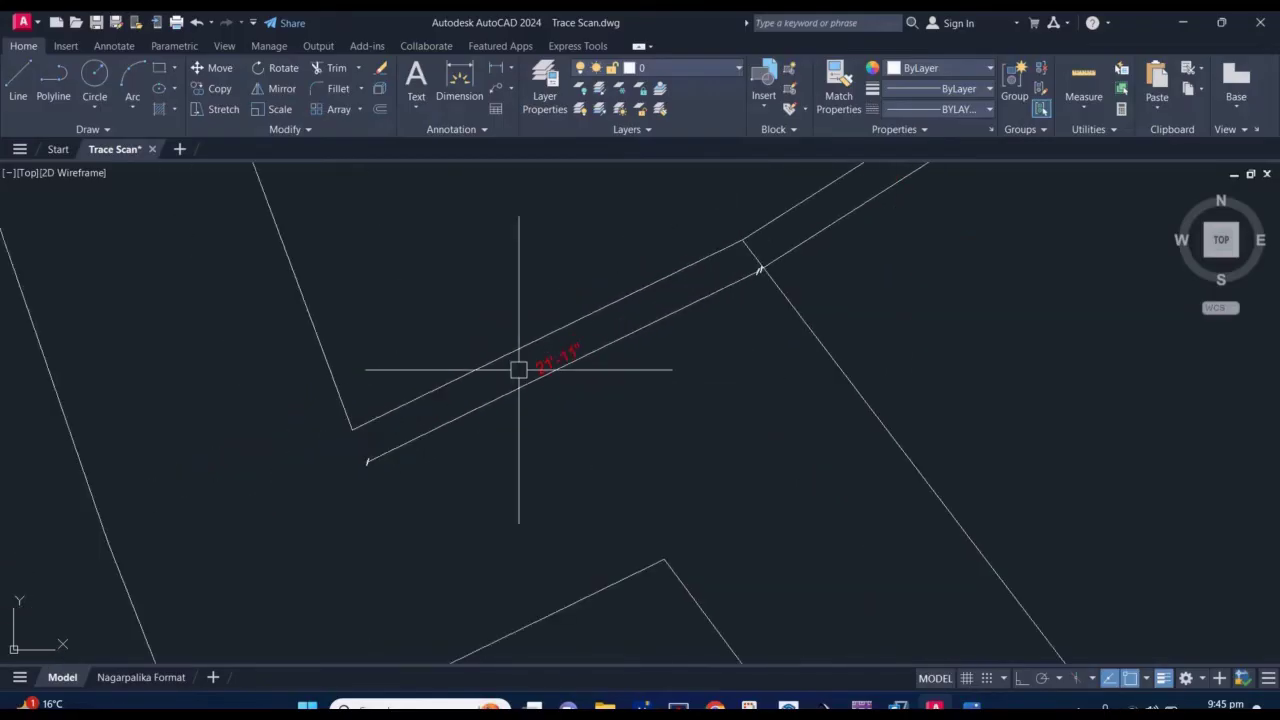
scroll(483, 354, "down", 2)
middle_click_drag(483, 354, 516, 437)
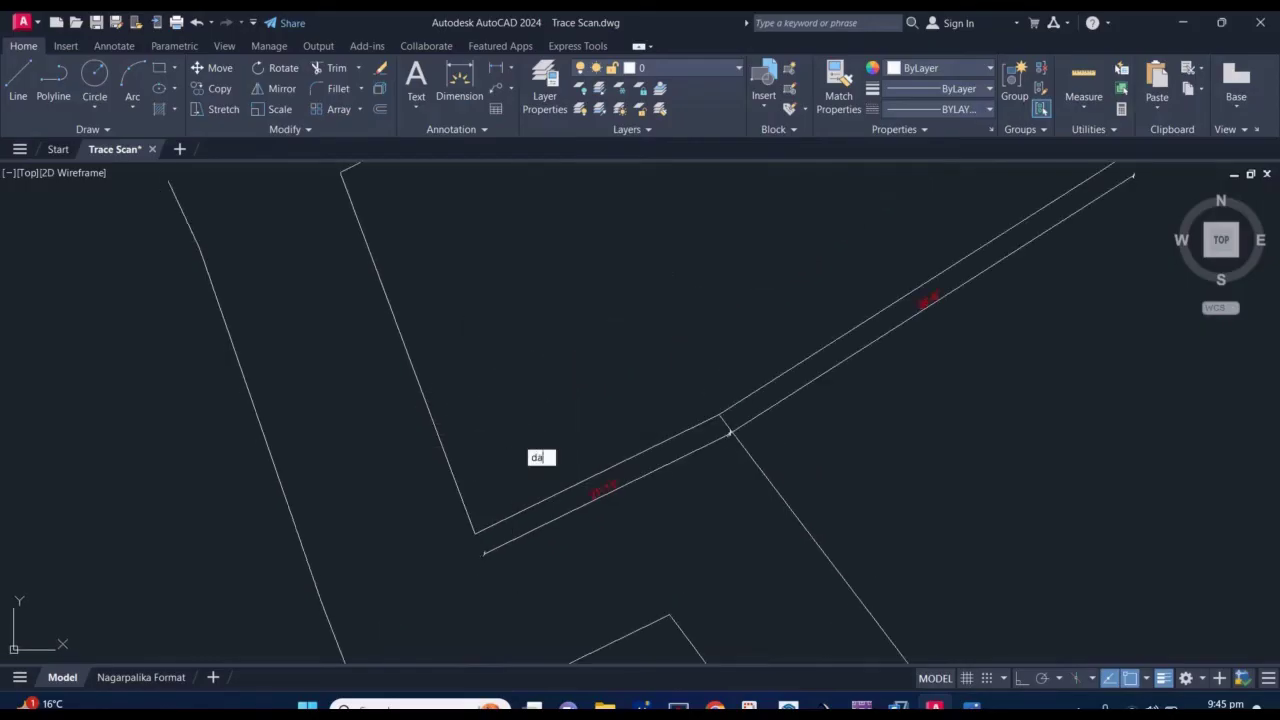
key("Return")
left_click(474, 532)
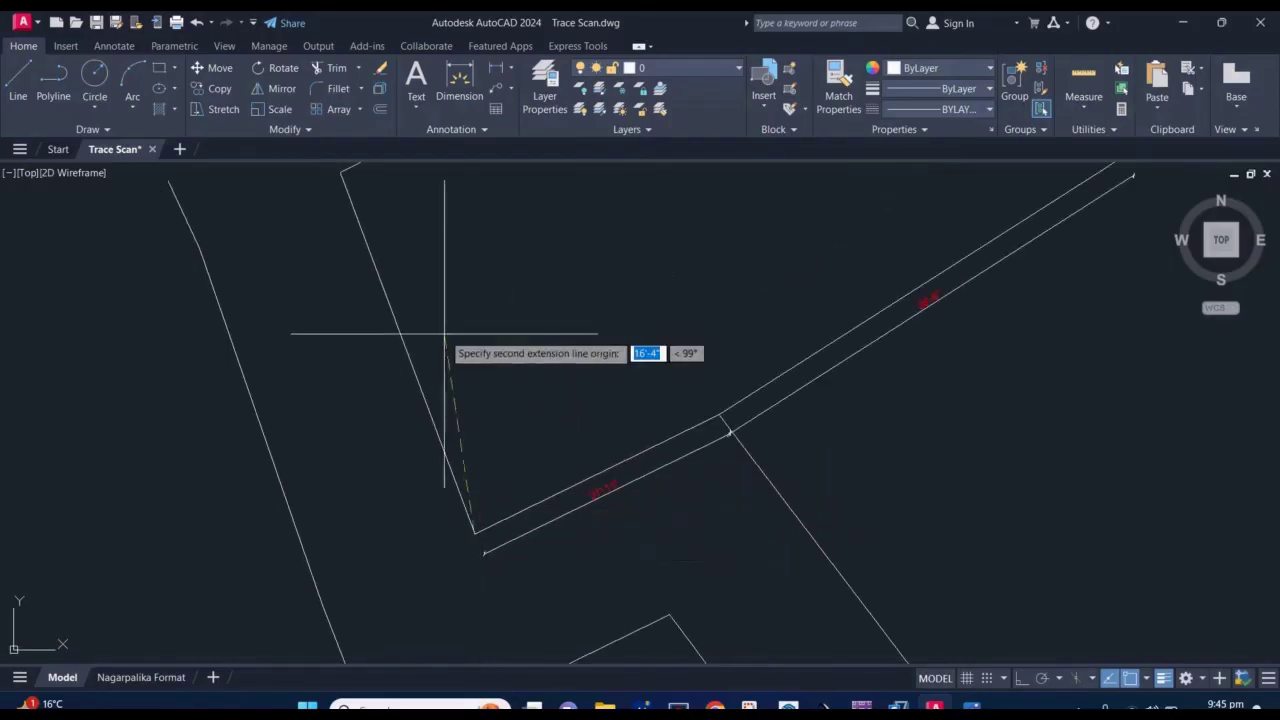
scroll(360, 255, "up", 3)
scroll(350, 272, "up", 3)
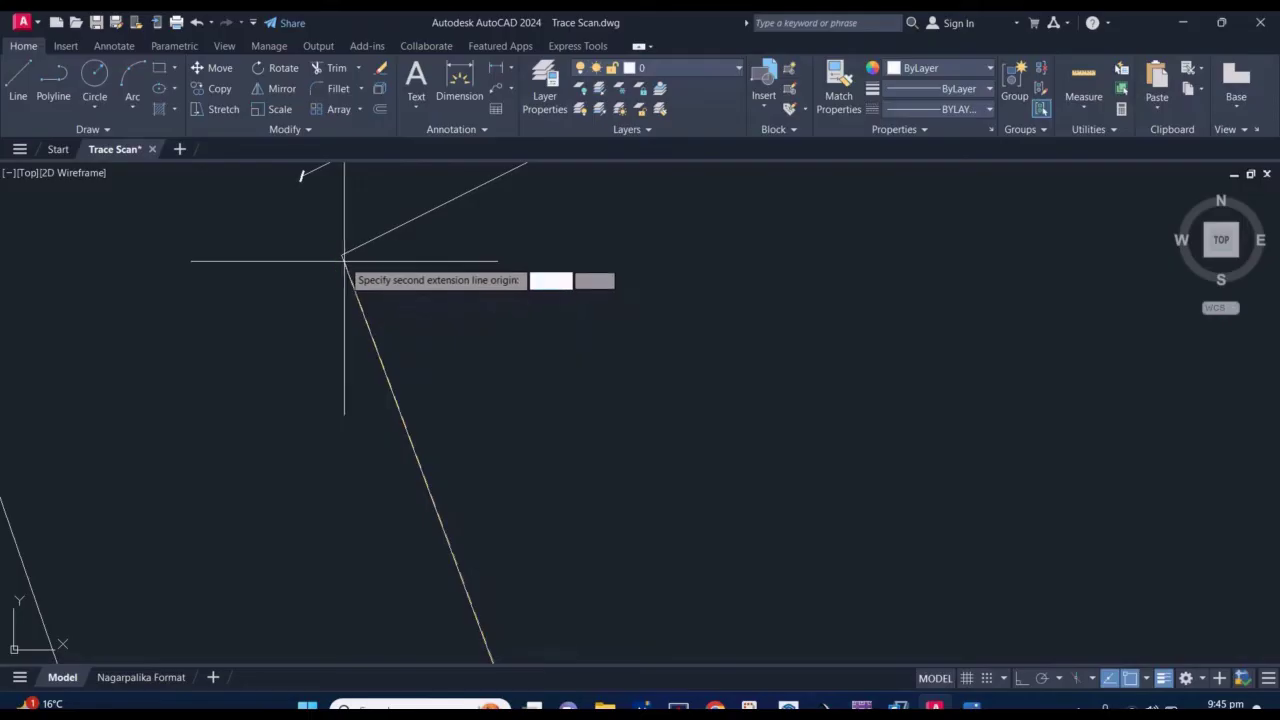
scroll(341, 256, "down", 3)
middle_click_drag(351, 337, 360, 274)
scroll(366, 277, "up", 3)
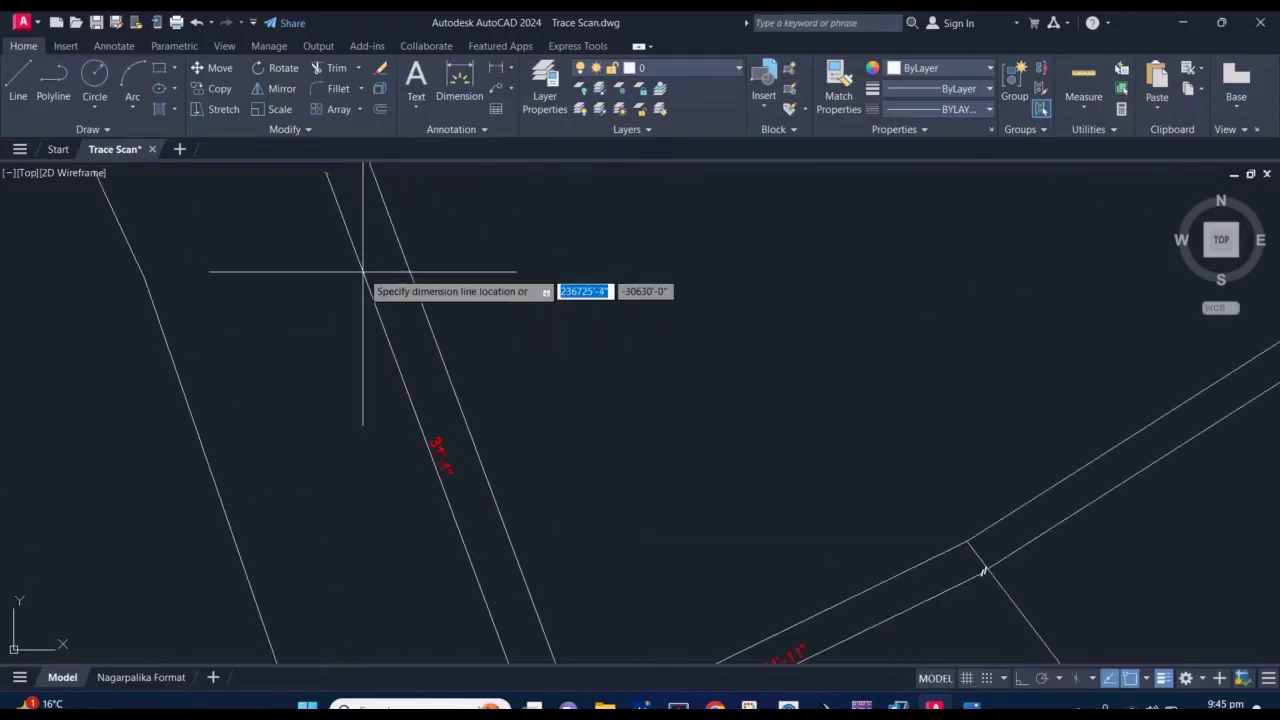
left_click(371, 269)
scroll(441, 470, "up", 2)
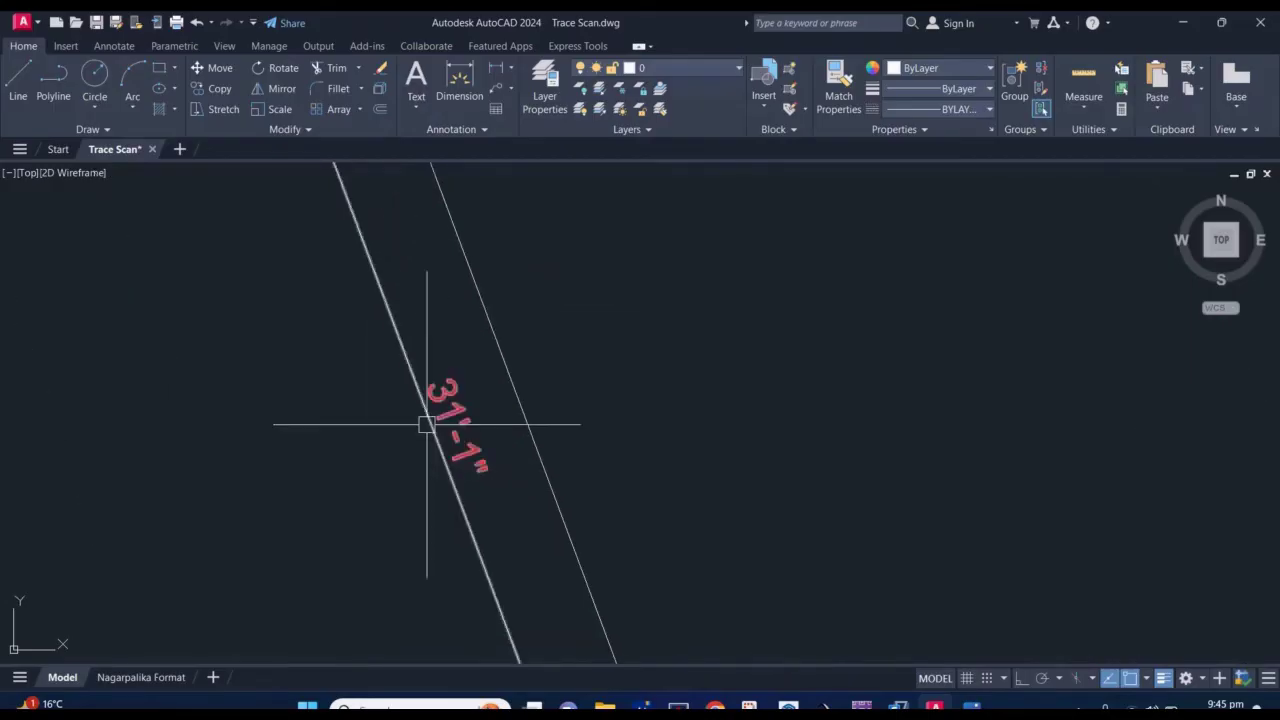
scroll(428, 423, "down", 3)
scroll(428, 423, "down", 3)
middle_click_drag(534, 471, 457, 291)
scroll(534, 374, "up", 5)
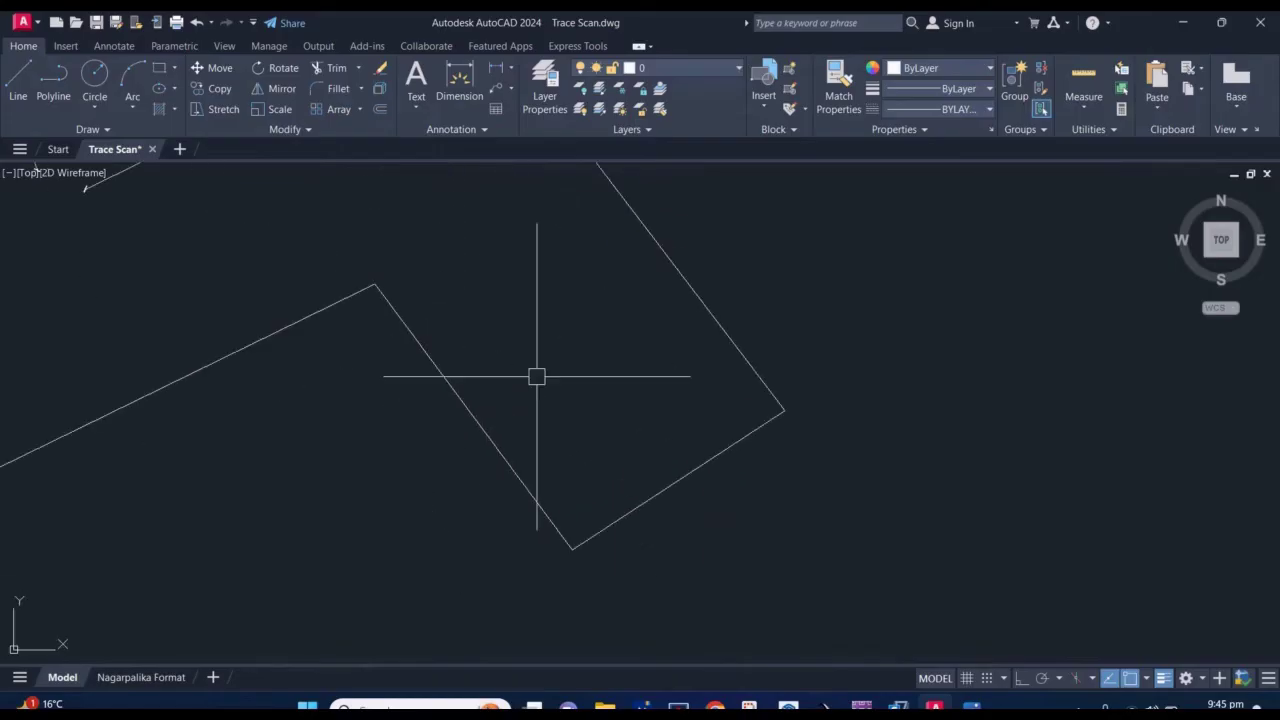
middle_click_drag(534, 374, 500, 389)
Dimension the lower protrusion (13'-0") and the left edge (13'-3") using DA.
type("da")
key("Return")
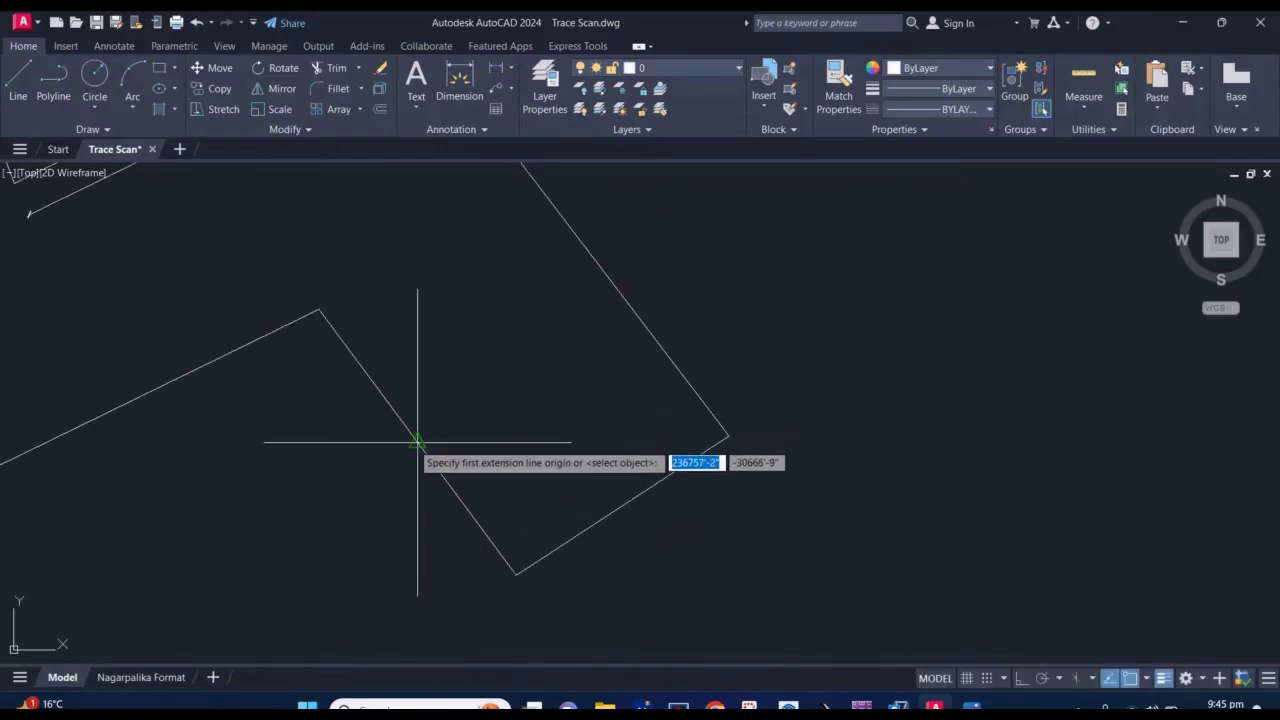
left_click(417, 440)
left_click(615, 292)
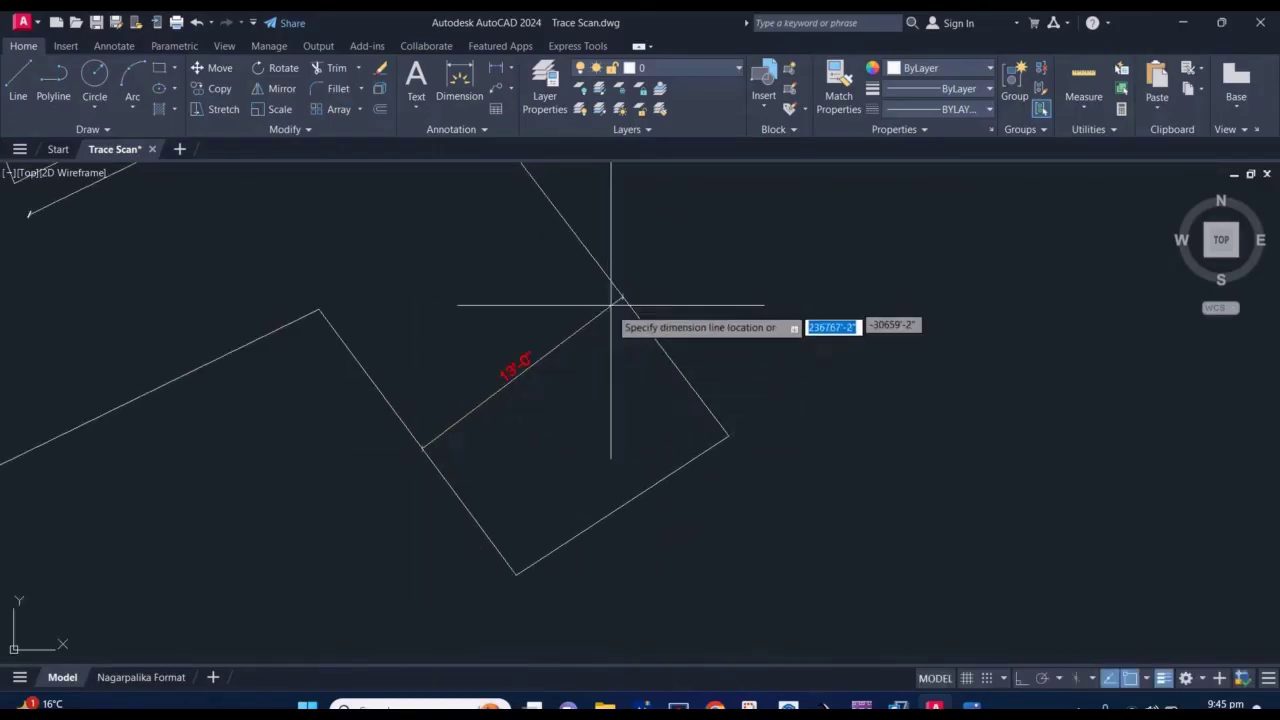
left_click(606, 305)
scroll(534, 372, "up", 3)
scroll(534, 373, "down", 3)
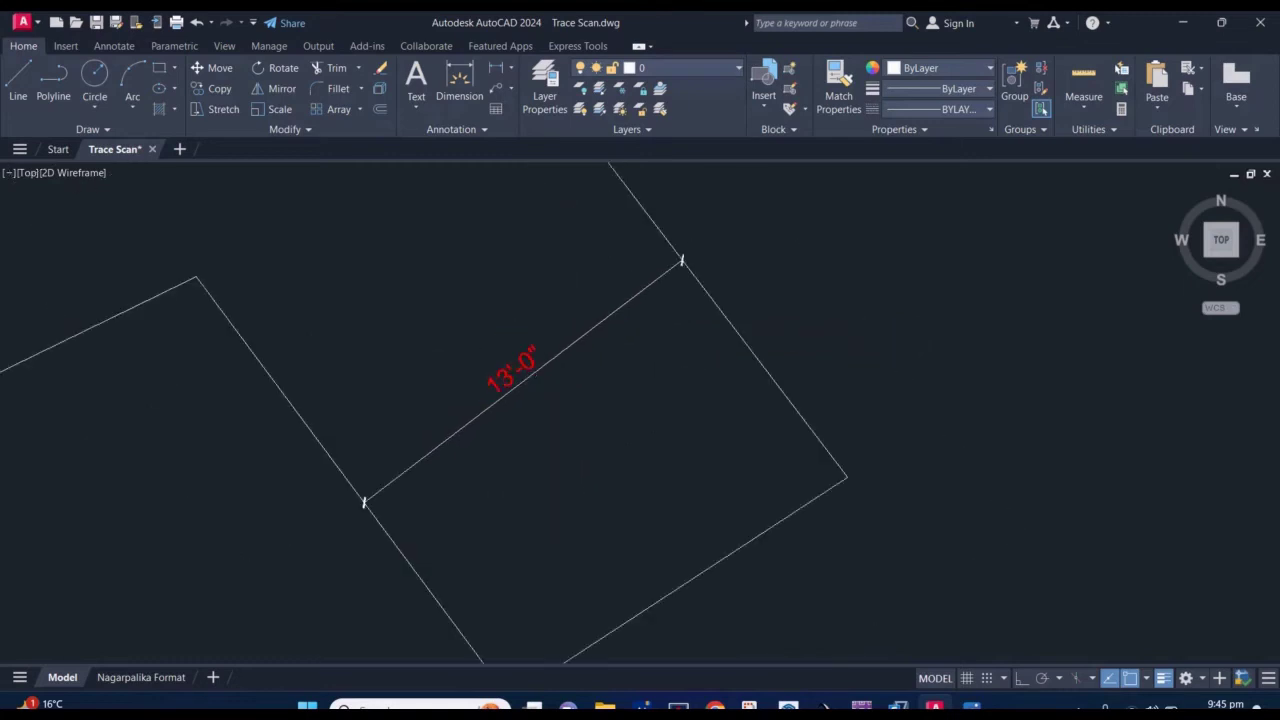
scroll(523, 371, "down", 2)
scroll(374, 294, "up", 2)
scroll(375, 296, "up", 2)
type("da")
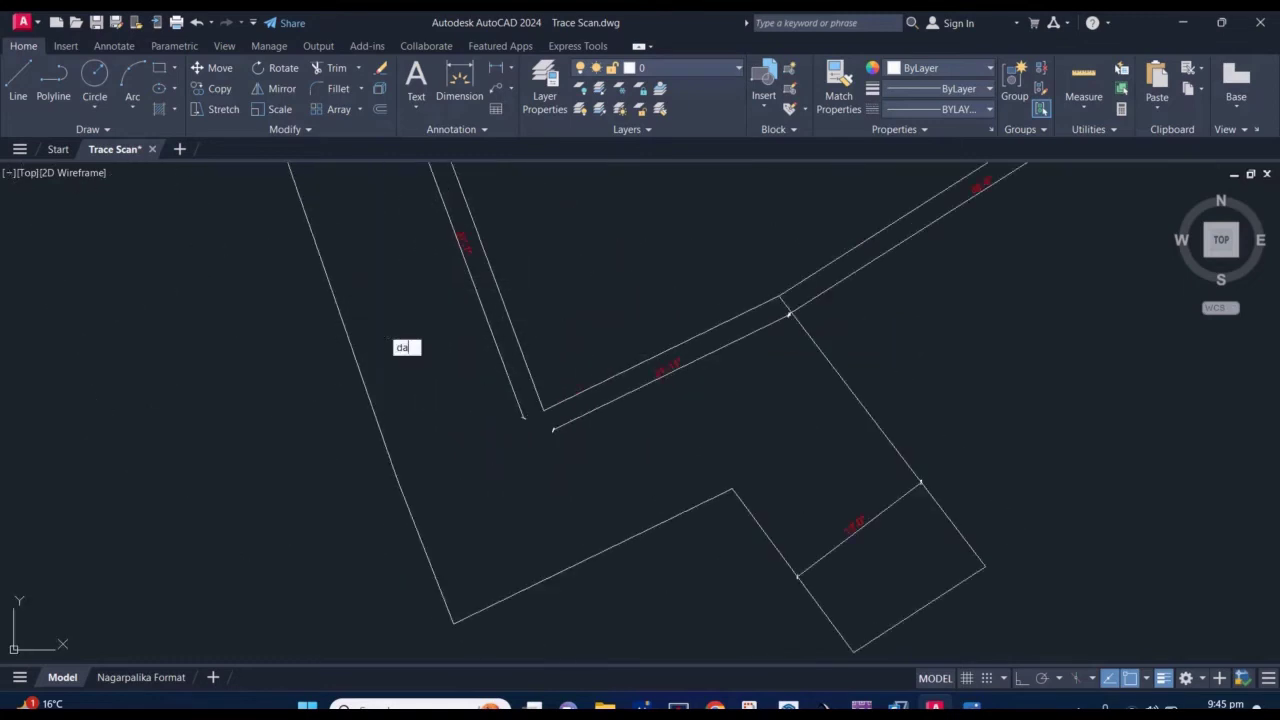
key("Return")
left_click(356, 357)
scroll(450, 338, "up", 2)
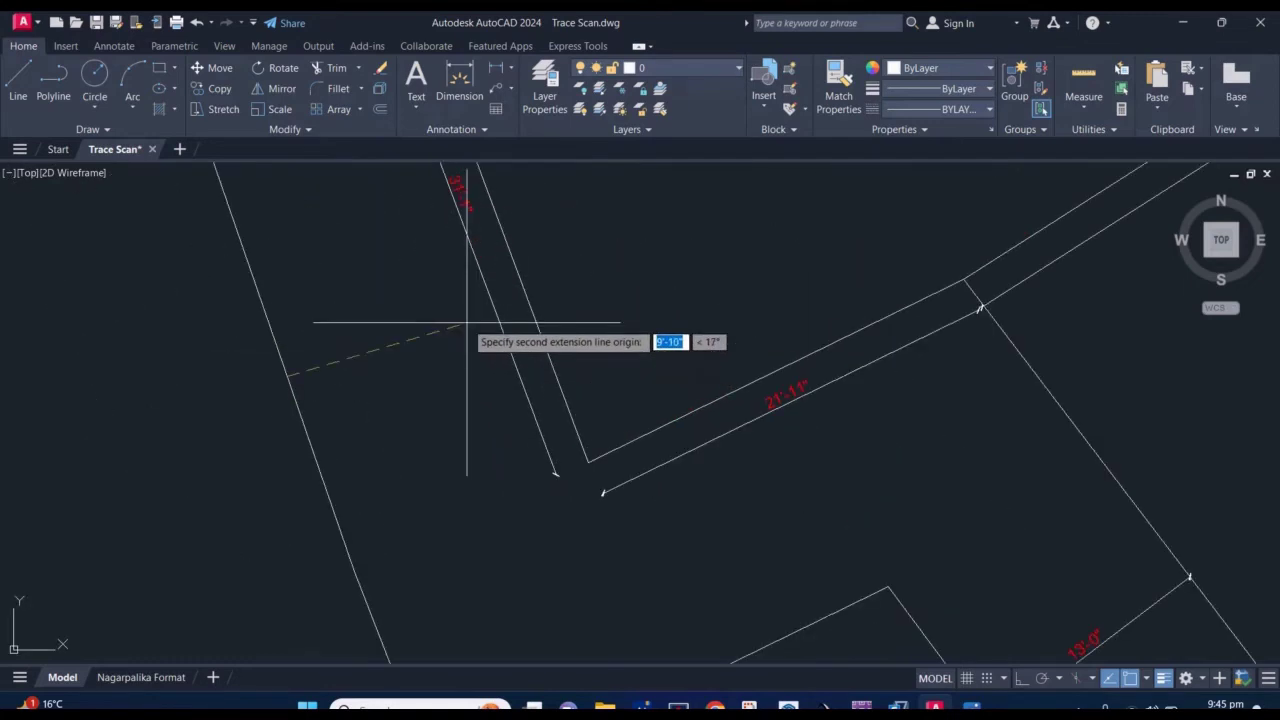
left_click(520, 292)
left_click(441, 308)
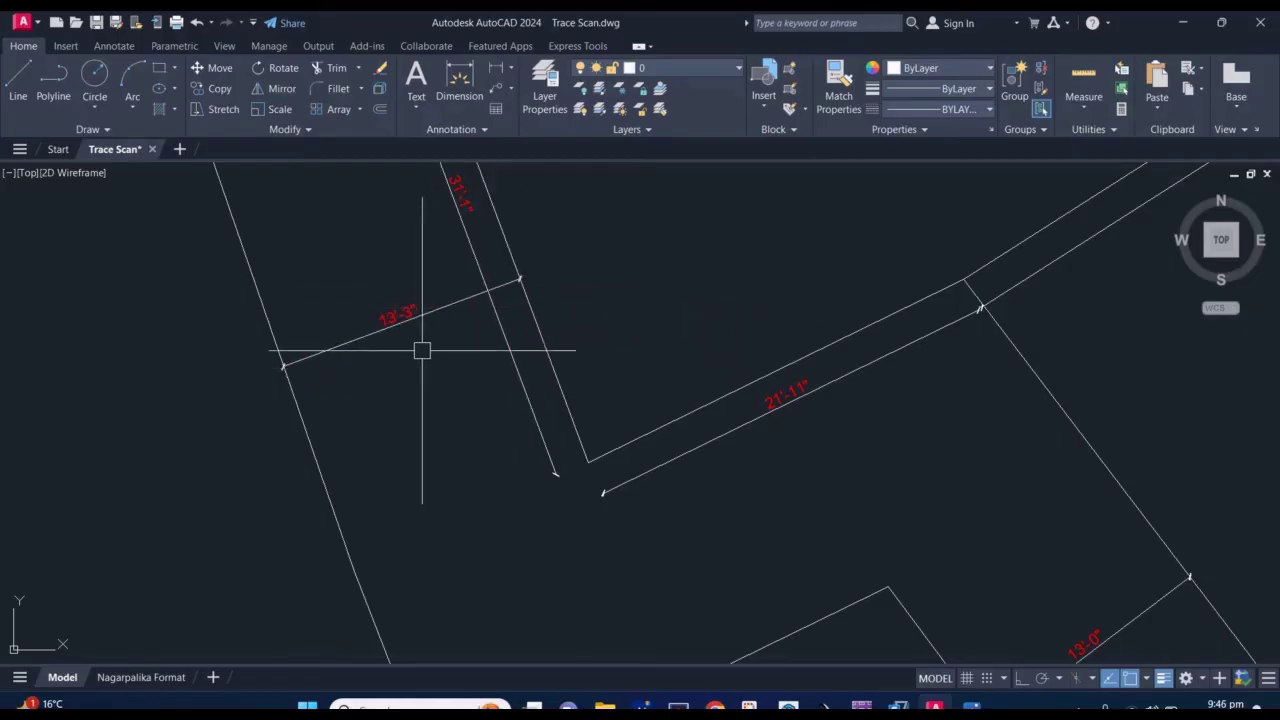
scroll(440, 341, "down", 4)
mouse_move(494, 290)
middle_mouse_down()
mouse_move(497, 315)
mouse_move(471, 316)
mouse_move(483, 323)
middle_mouse_up()
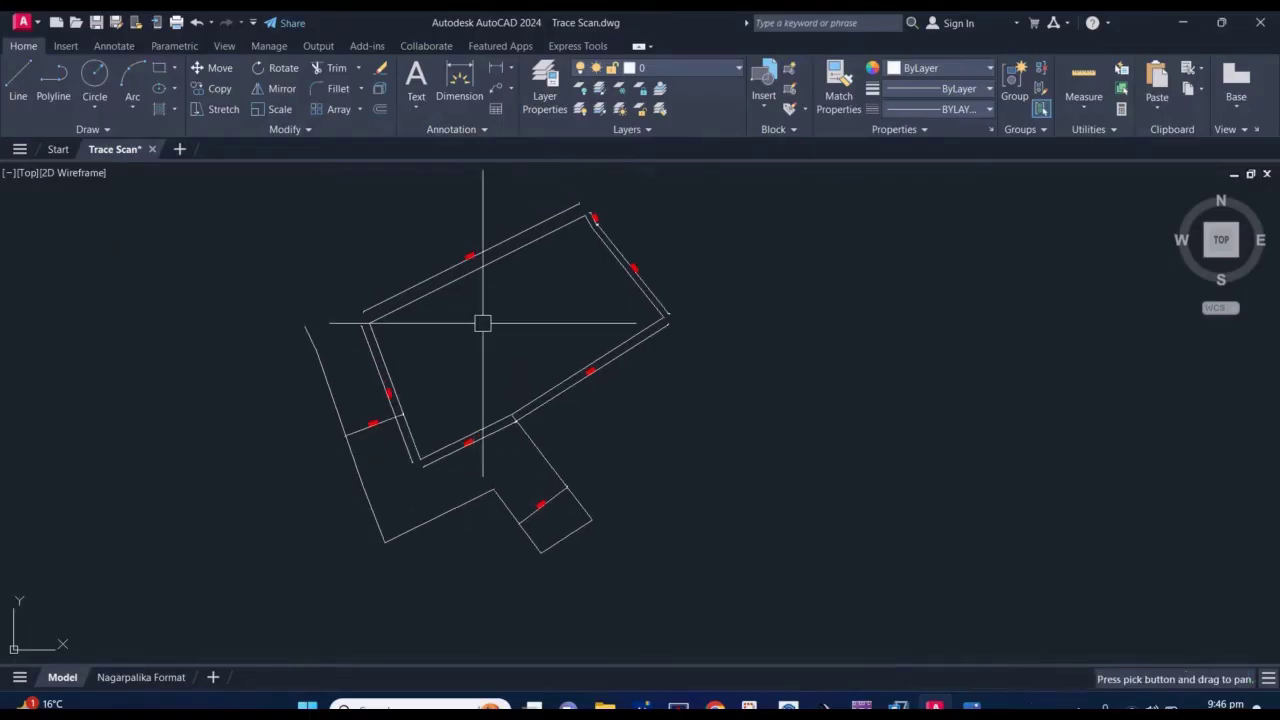
List the boundary polyline, copy its 1670.85 sq ft area, and close the listing.
middle_click_drag(557, 353, 563, 341)
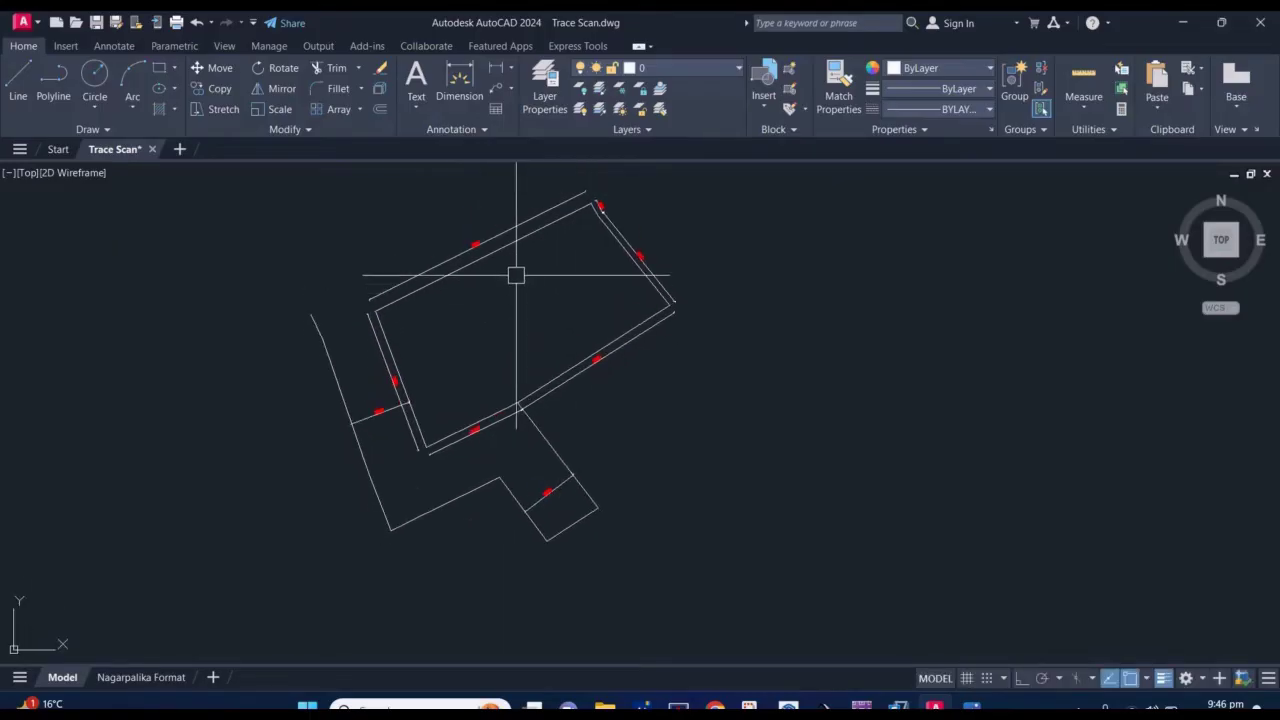
scroll(518, 283, "up", 4)
scroll(518, 283, "down", 2)
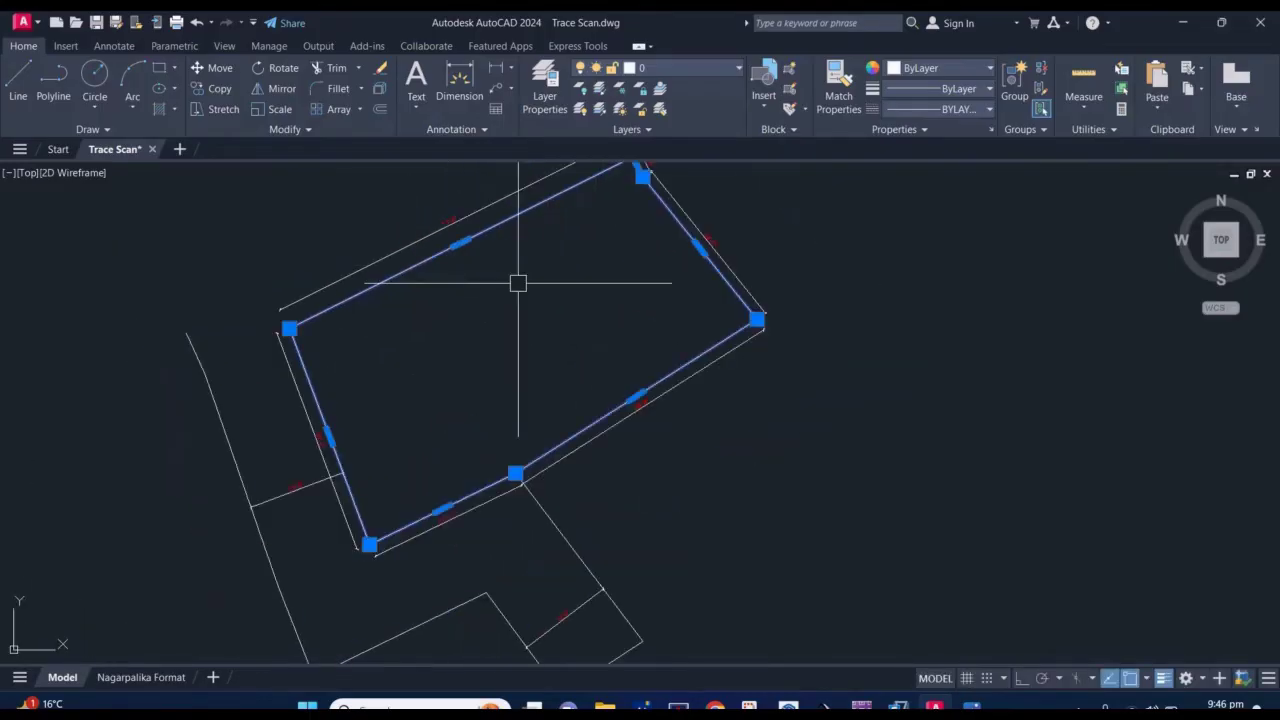
middle_click_drag(518, 283, 508, 313)
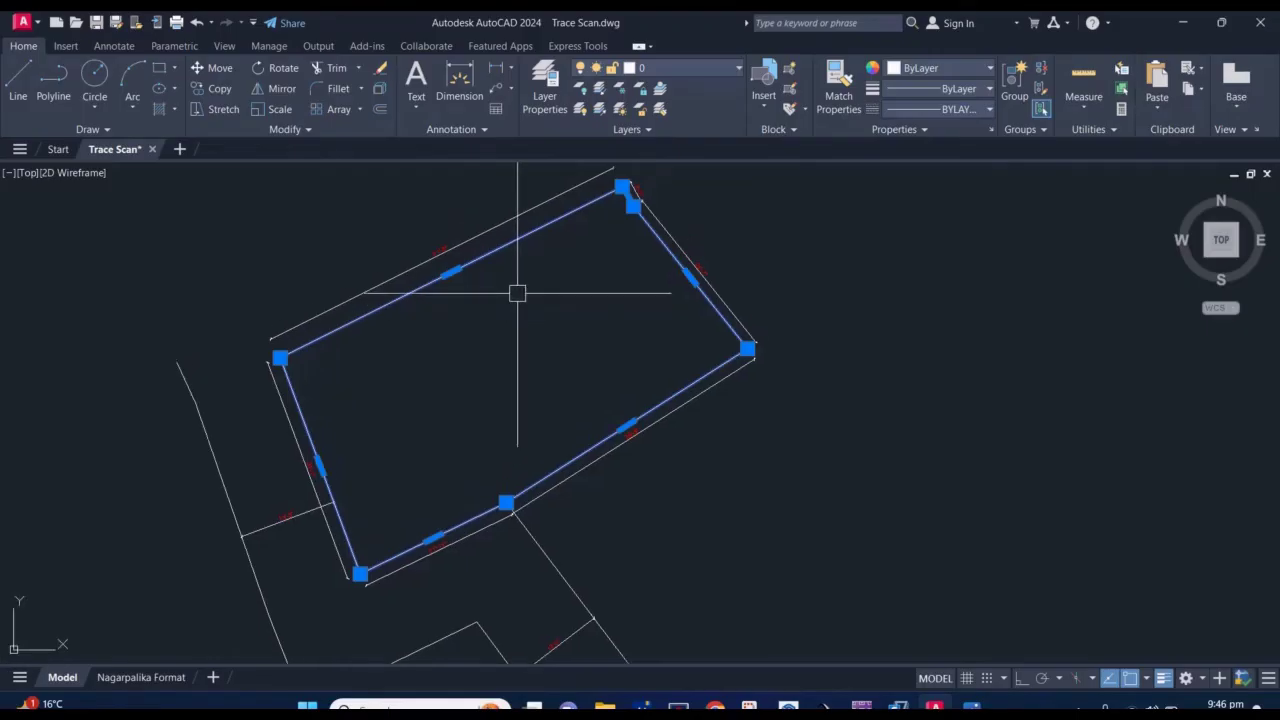
middle_click_drag(520, 308, 535, 304)
type("LI")
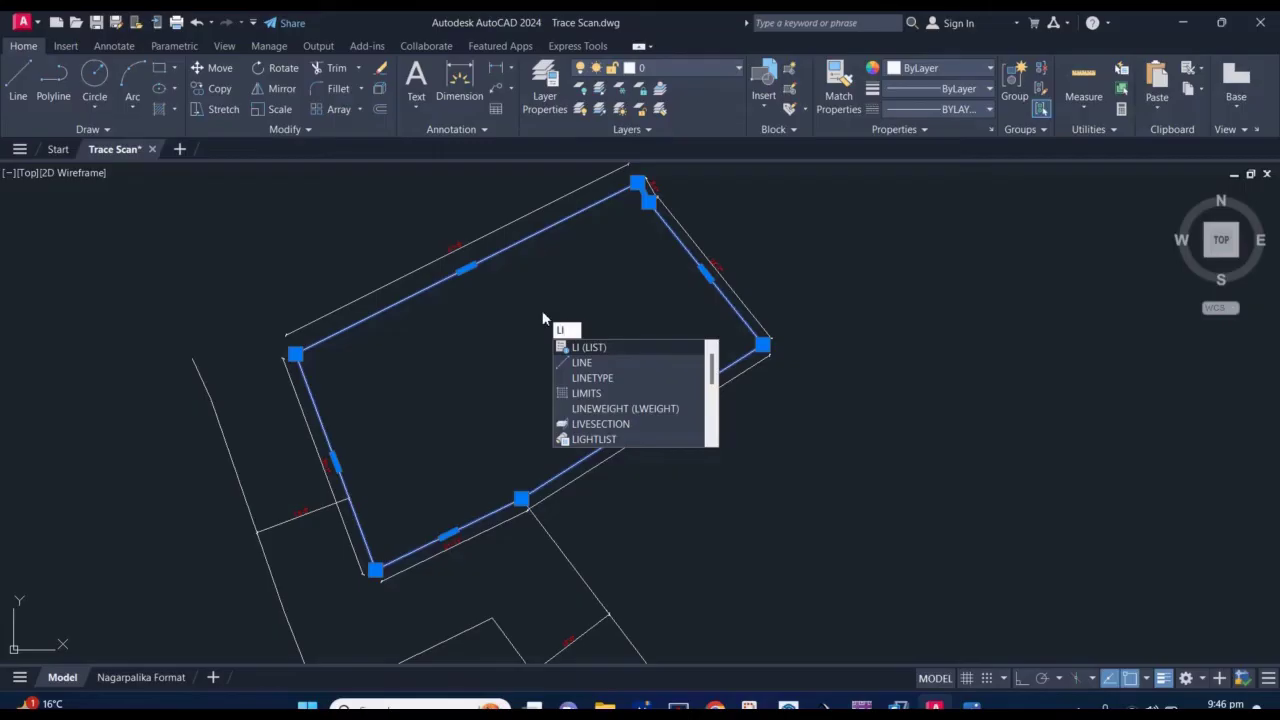
key("Return")
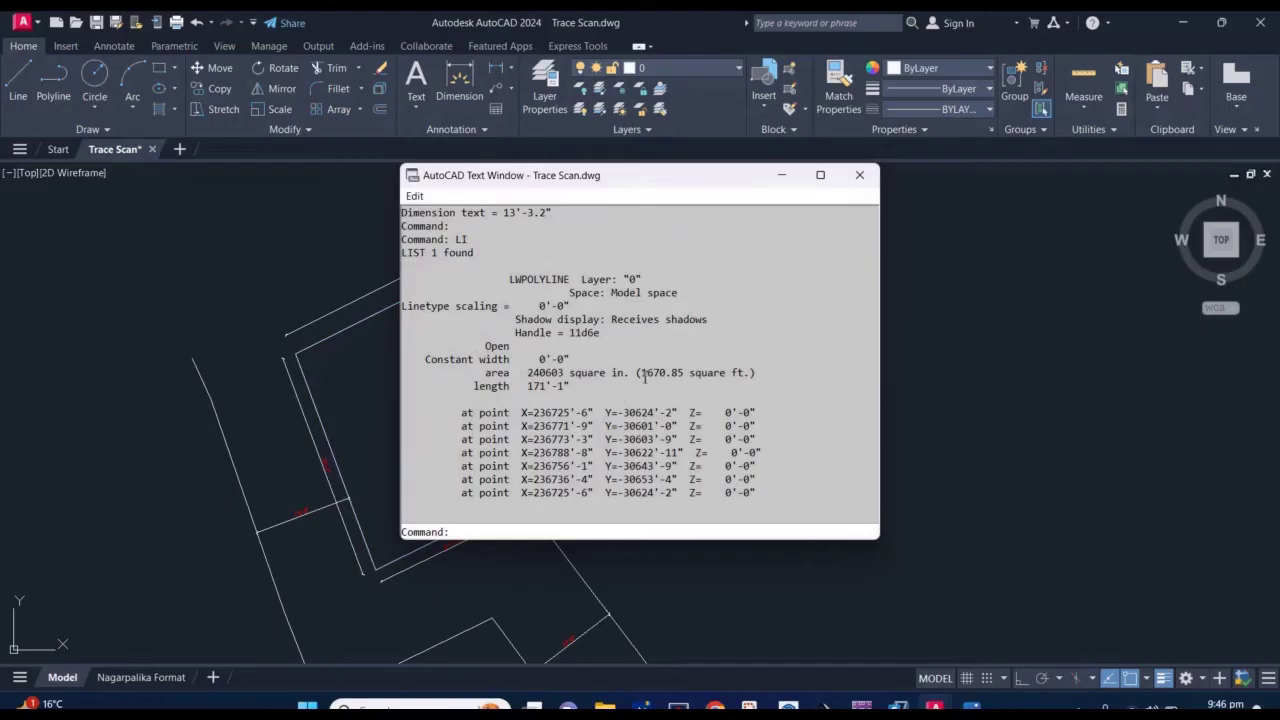
mouse_move(640, 372)
left_mouse_down()
mouse_move(690, 374)
mouse_move(756, 410)
left_mouse_up()
key("ctrl+c")
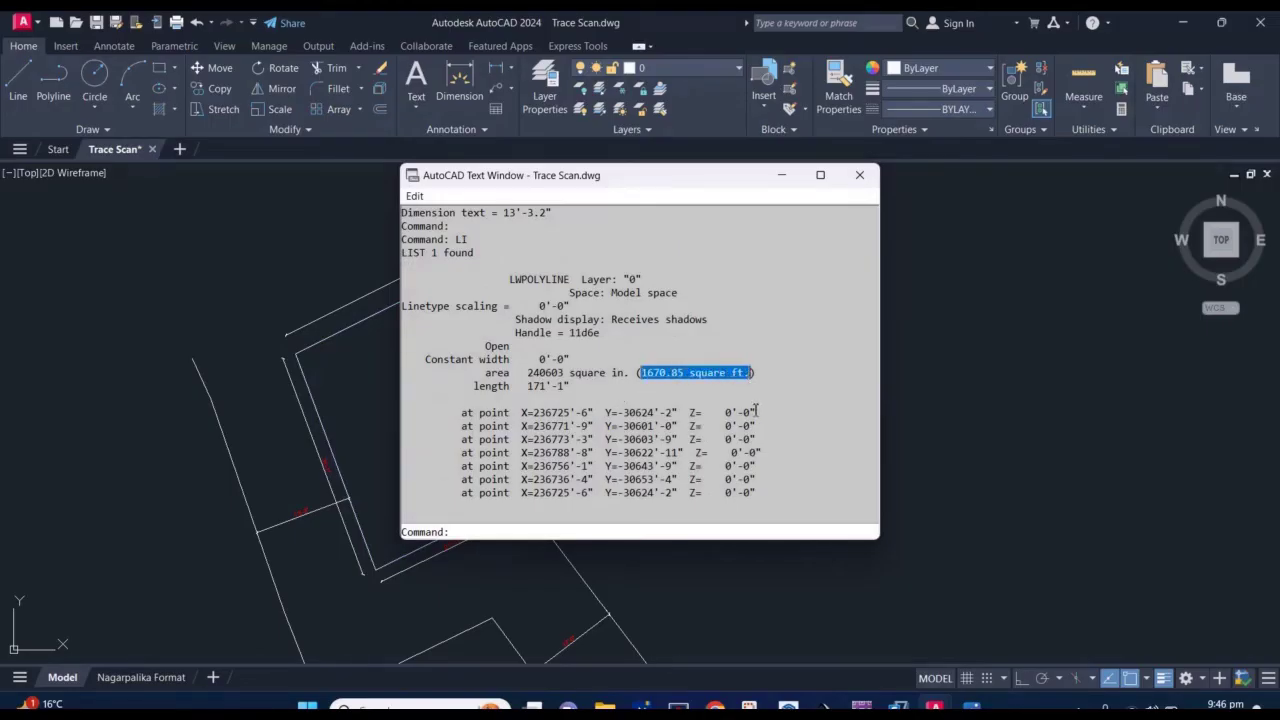
left_click(859, 177)
scroll(590, 300, "down", 5)
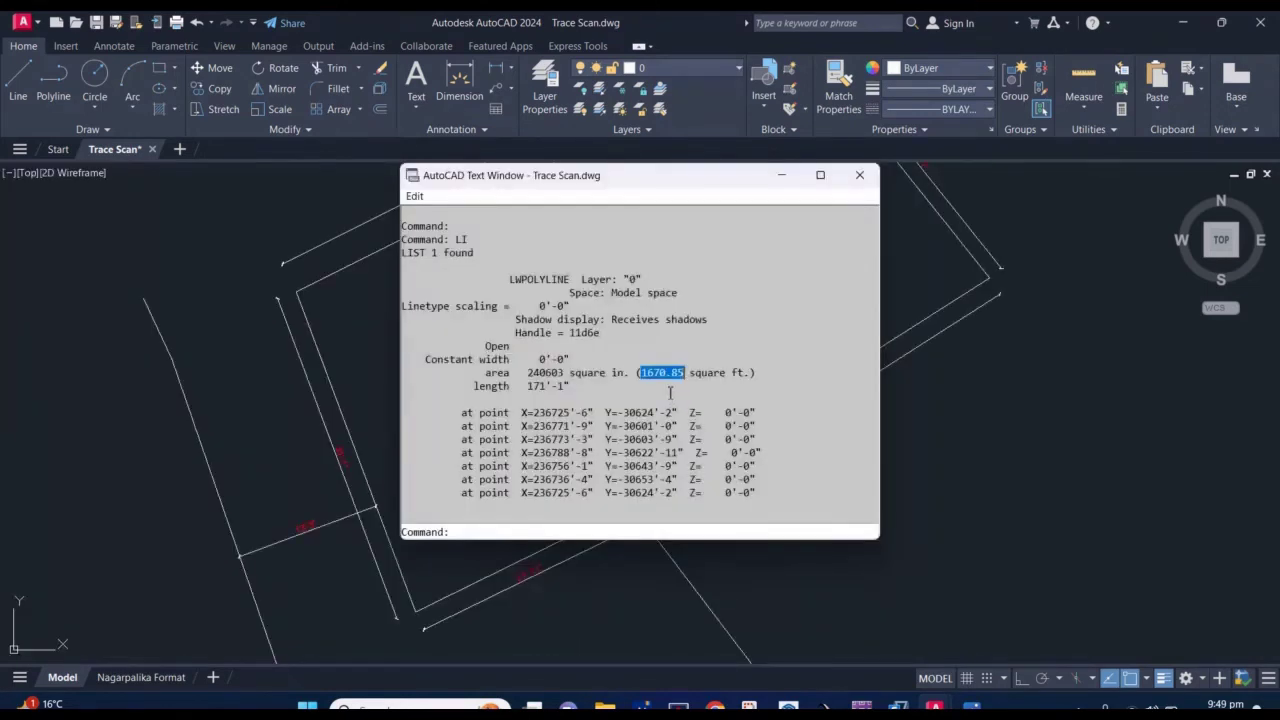
scroll(670, 393, "up", 1)
scroll(672, 400, "up", 1)
scroll(675, 405, "down", 1)
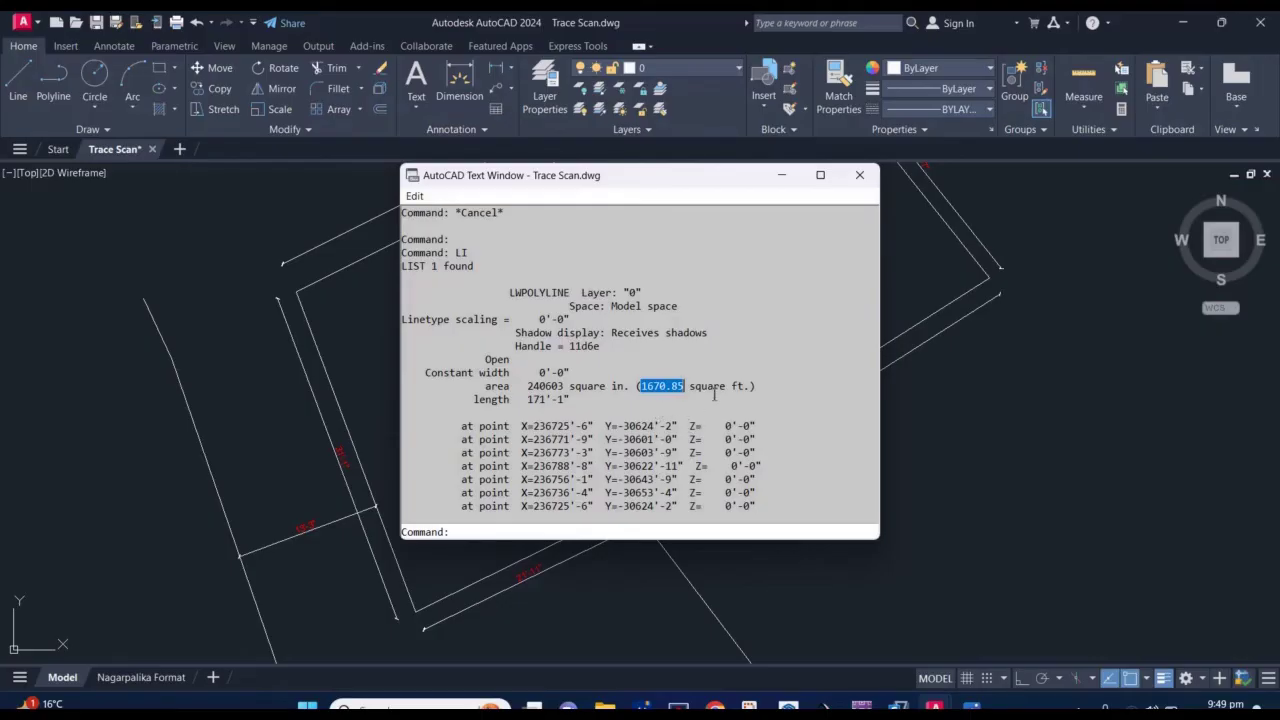
Paste 1670.85 into the SITE AREA label and widen it to one line.
left_click(860, 175)
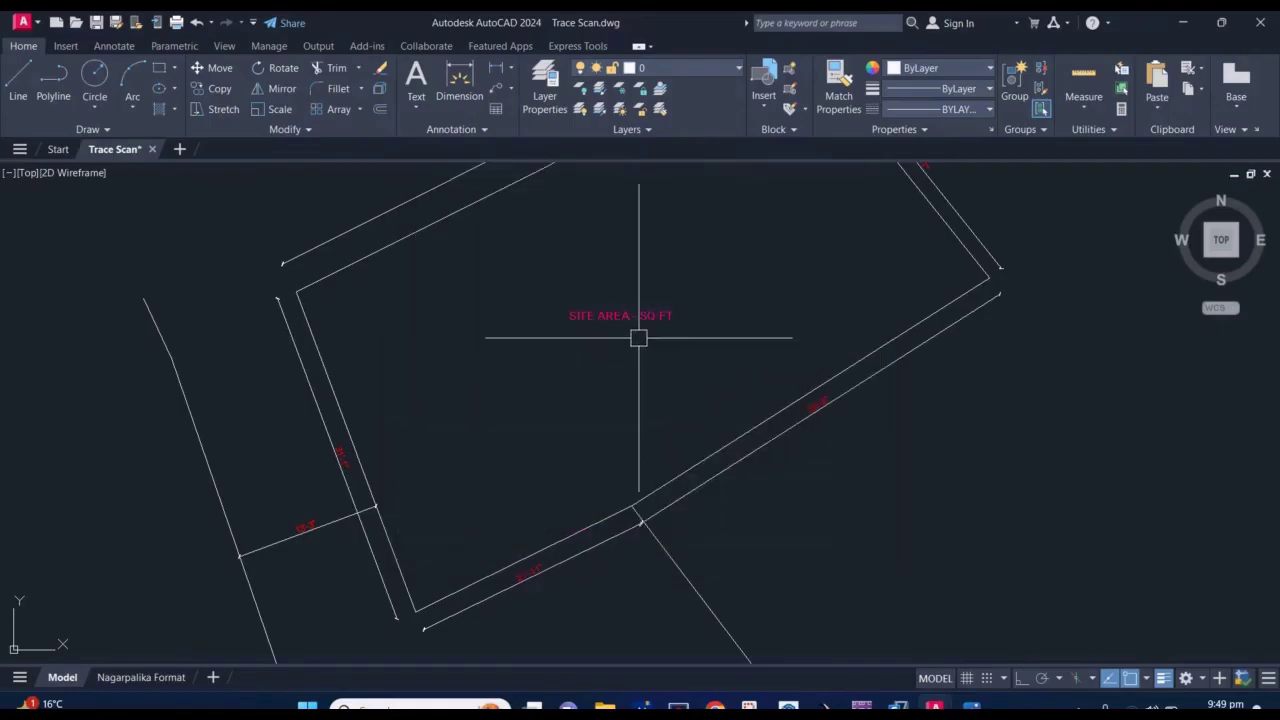
scroll(614, 320, "up", 2)
left_click(614, 320)
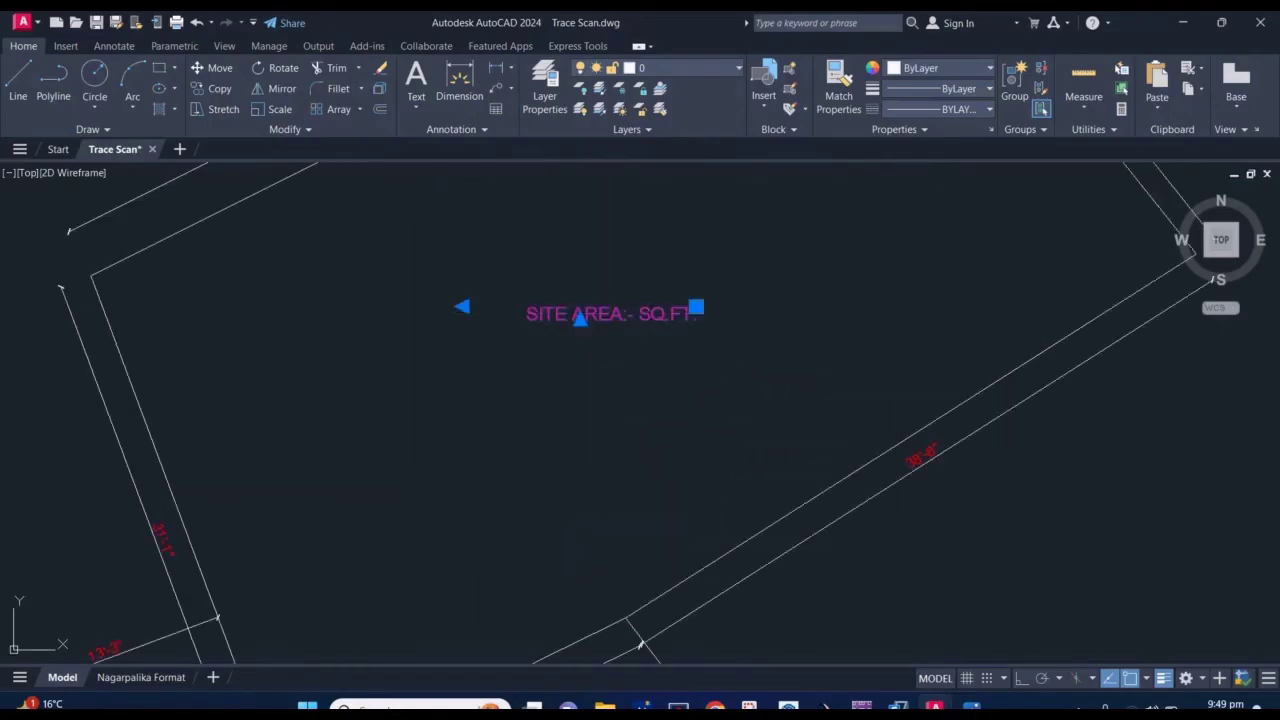
double_click(614, 316)
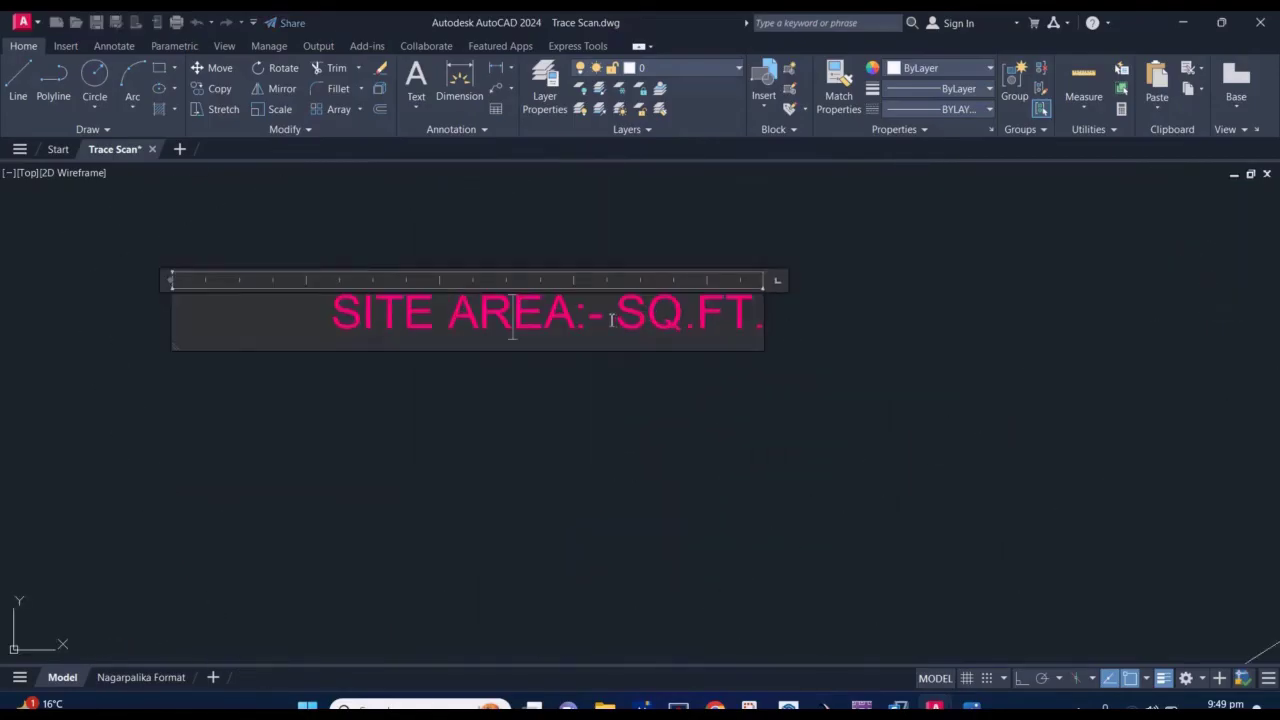
key("ctrl+v")
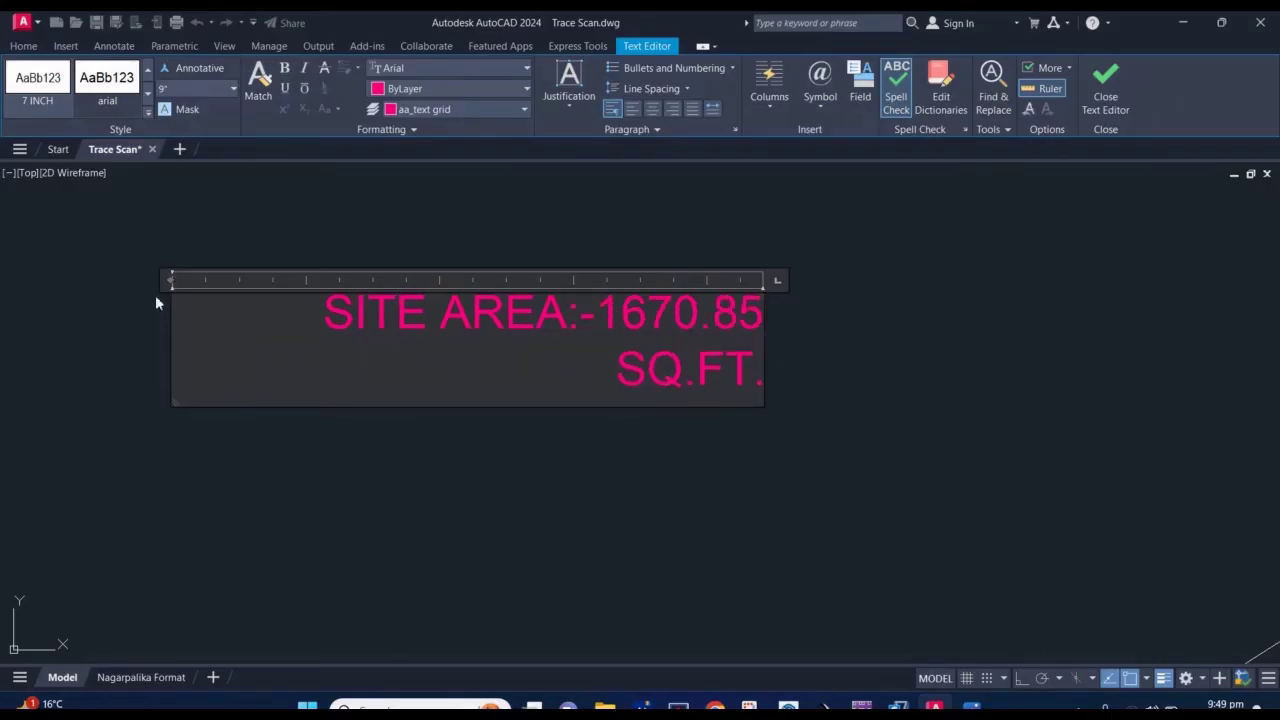
left_click_drag(155, 283, 55, 285)
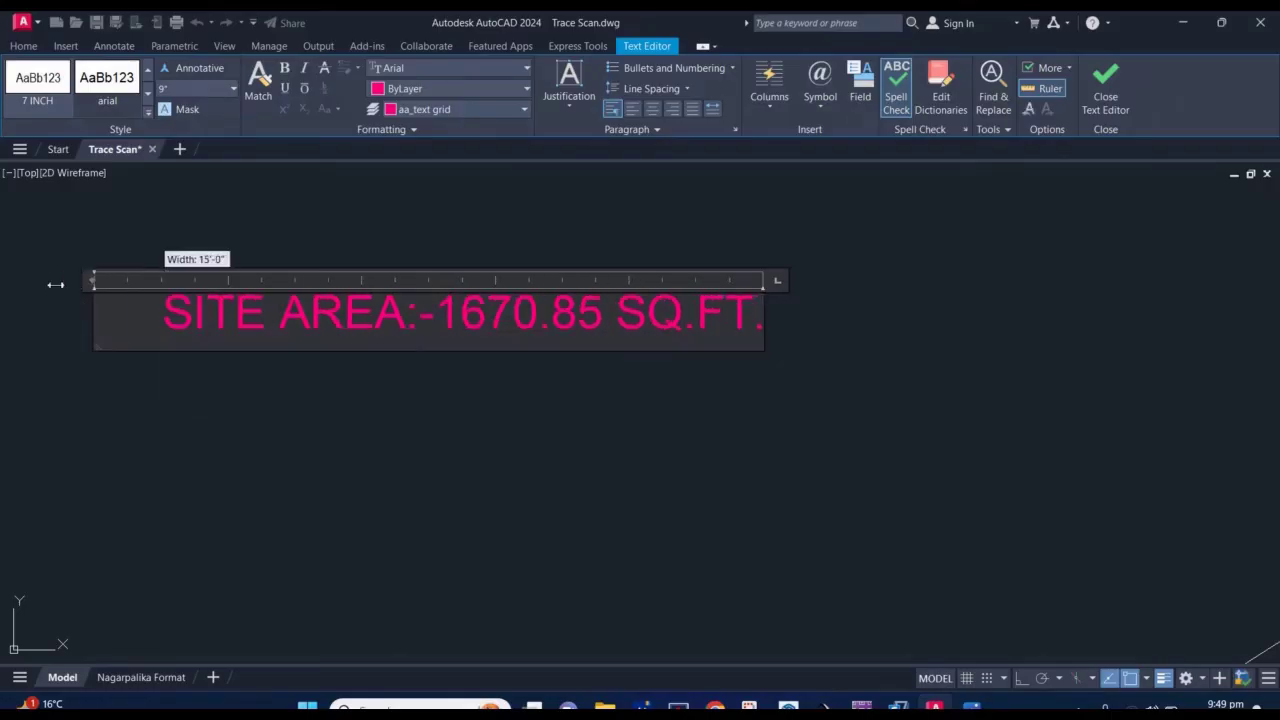
left_click(535, 385)
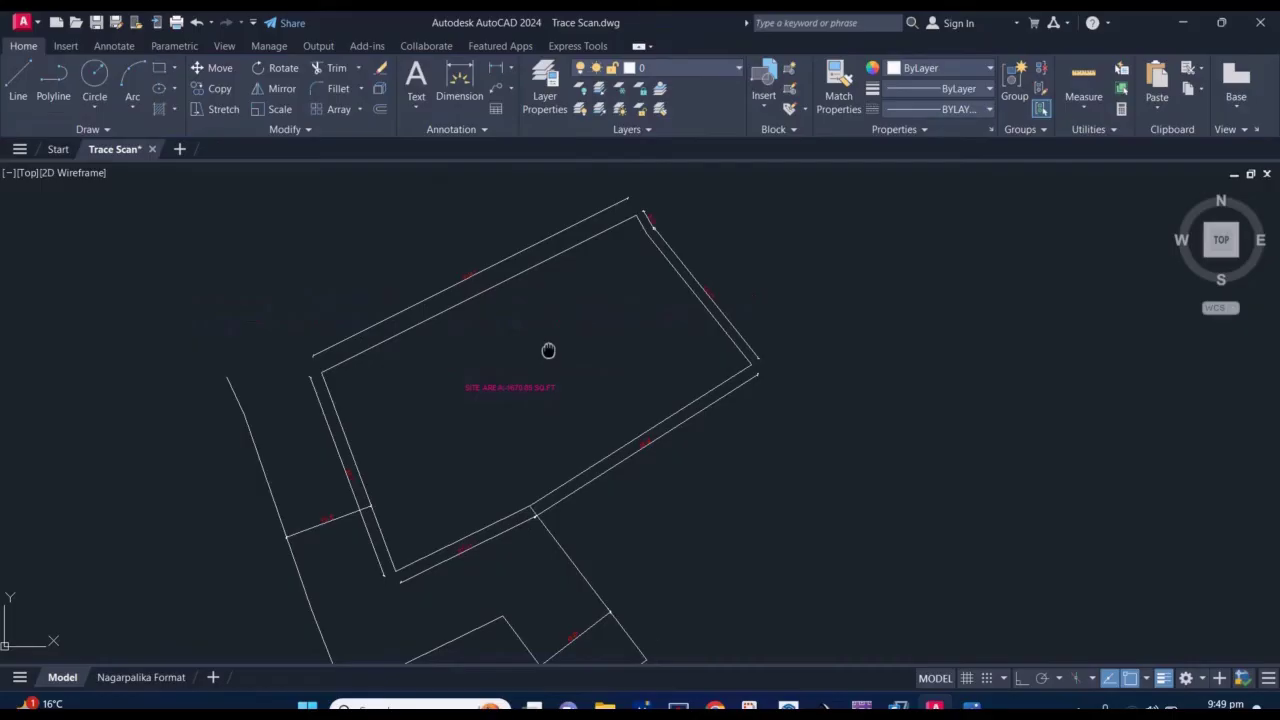
scroll(546, 351, "up", 3)
scroll(476, 355, "up", 1)
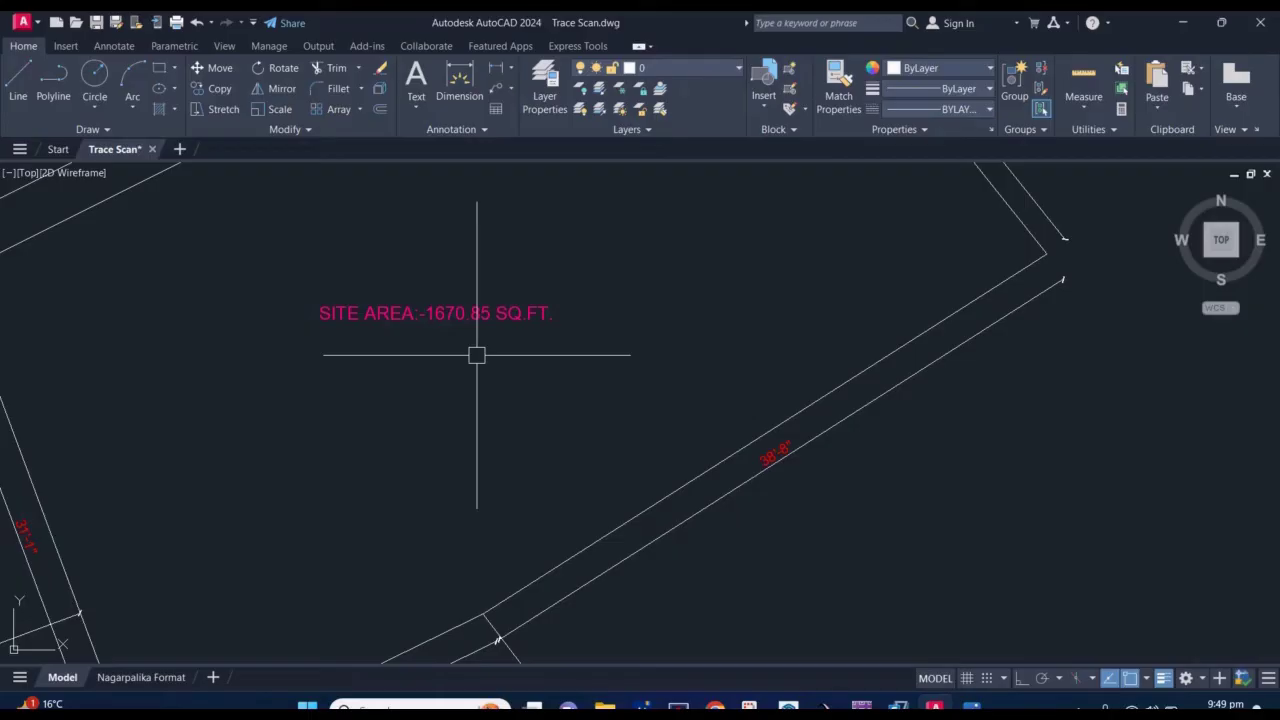
Bring up the scanned survey map Scan_20231031 (5).png in Windows Photos and zoom into it.
left_click(970, 706)
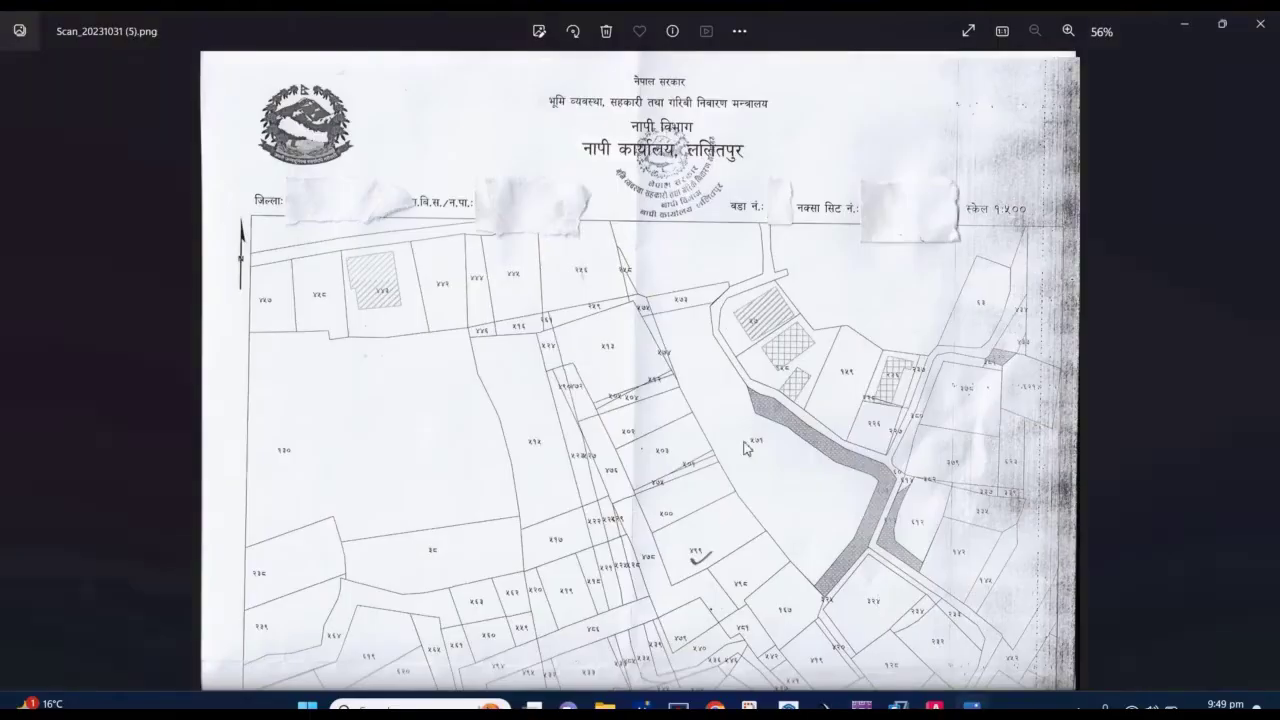
scroll(705, 530, "up", 2)
scroll(600, 271, "up", 1)
scroll(720, 491, "up", 1)
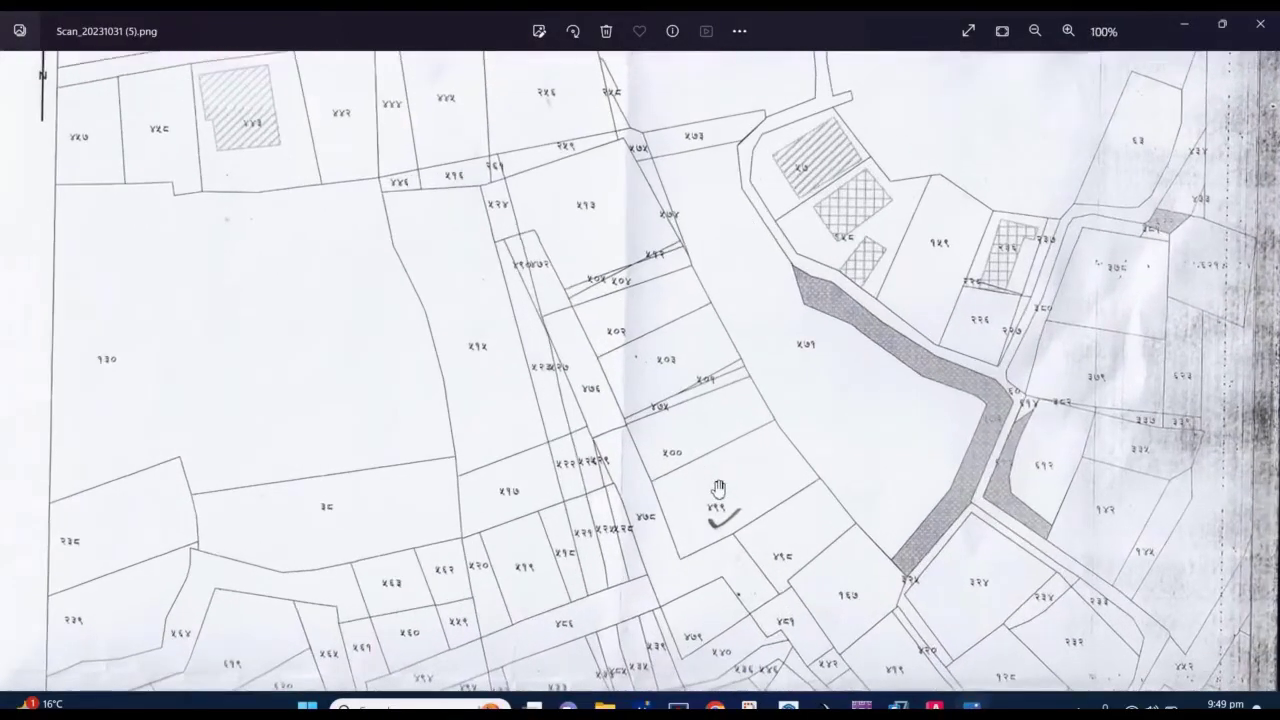
scroll(608, 343, "up", 1)
scroll(610, 370, "down", 1)
scroll(620, 400, "down", 1)
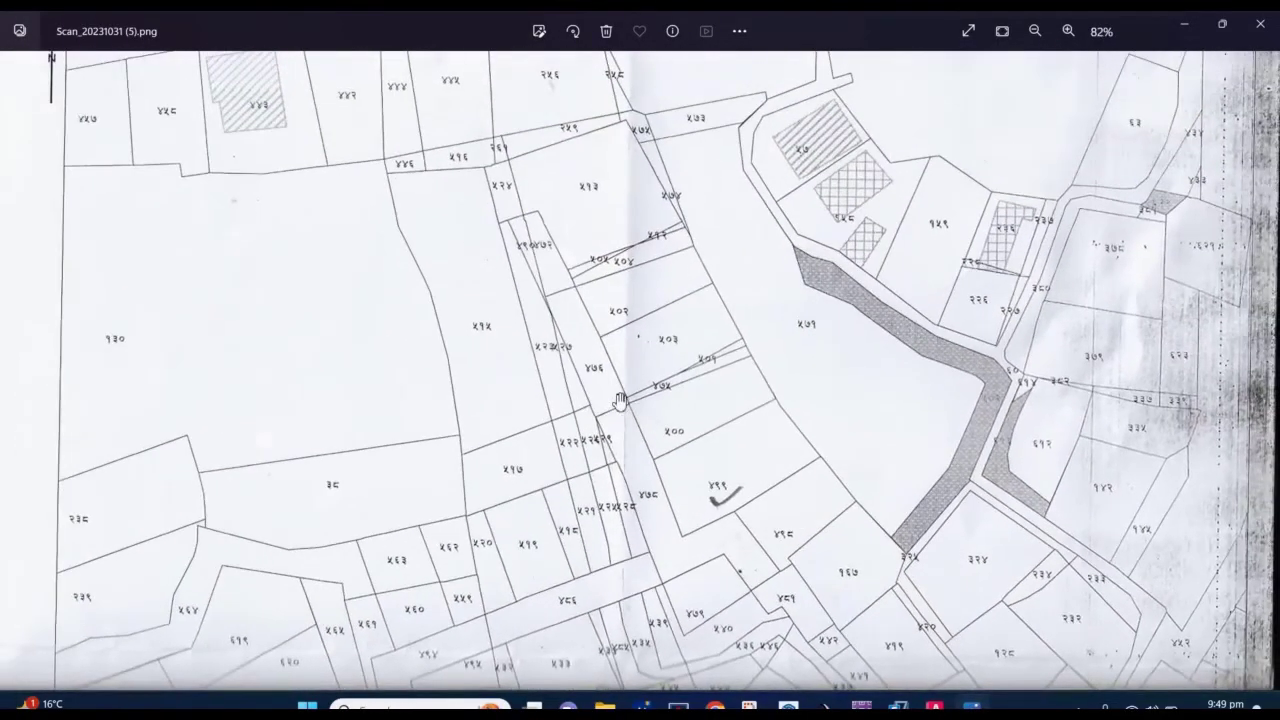
scroll(620, 400, "down", 1)
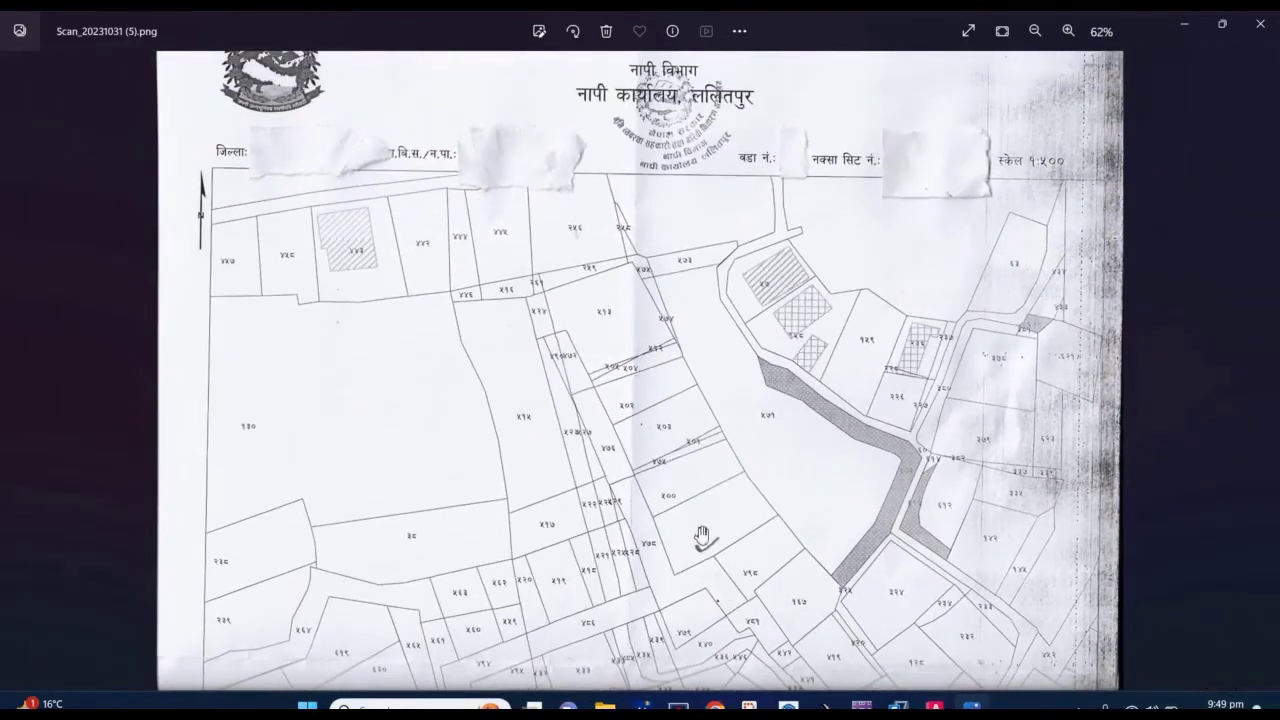
scroll(705, 560, "up", 1)
scroll(714, 531, "up", 2)
scroll(714, 435, "up", 1)
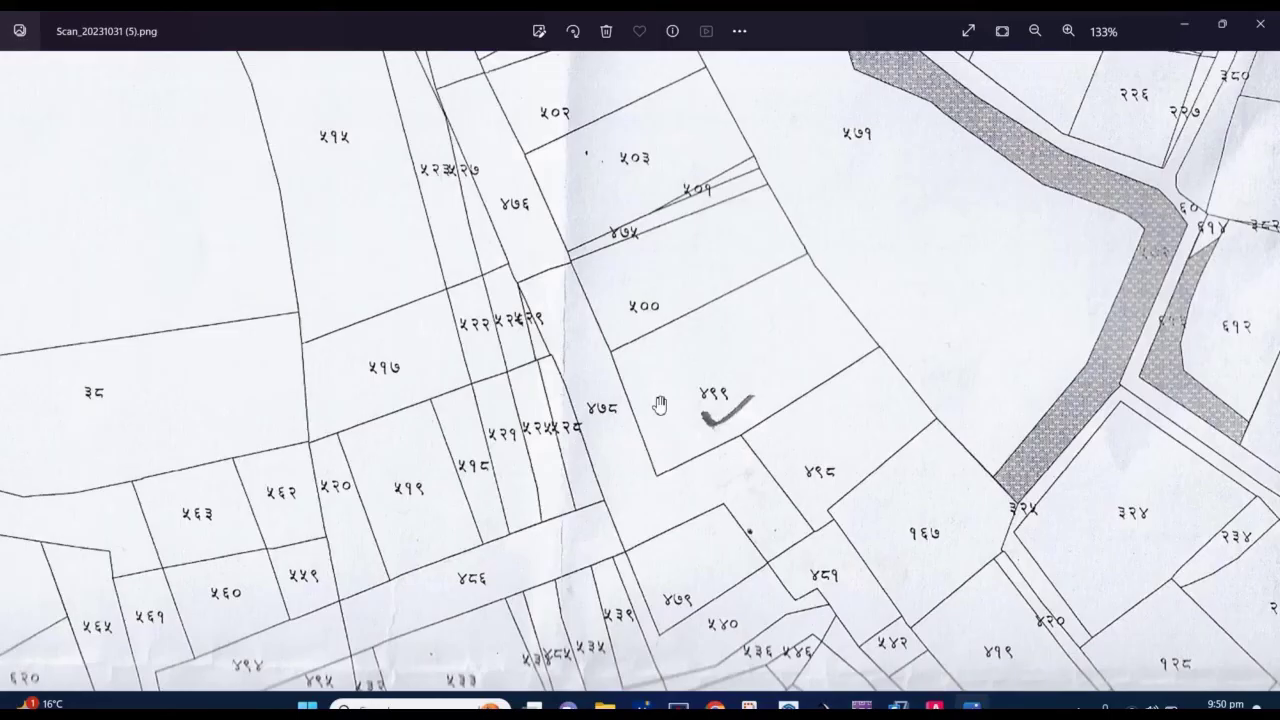
Zoom and pan the scan to the ticked plot and the header's 1:500 scale note.
scroll(660, 404, "down", 1)
scroll(660, 404, "down", 1)
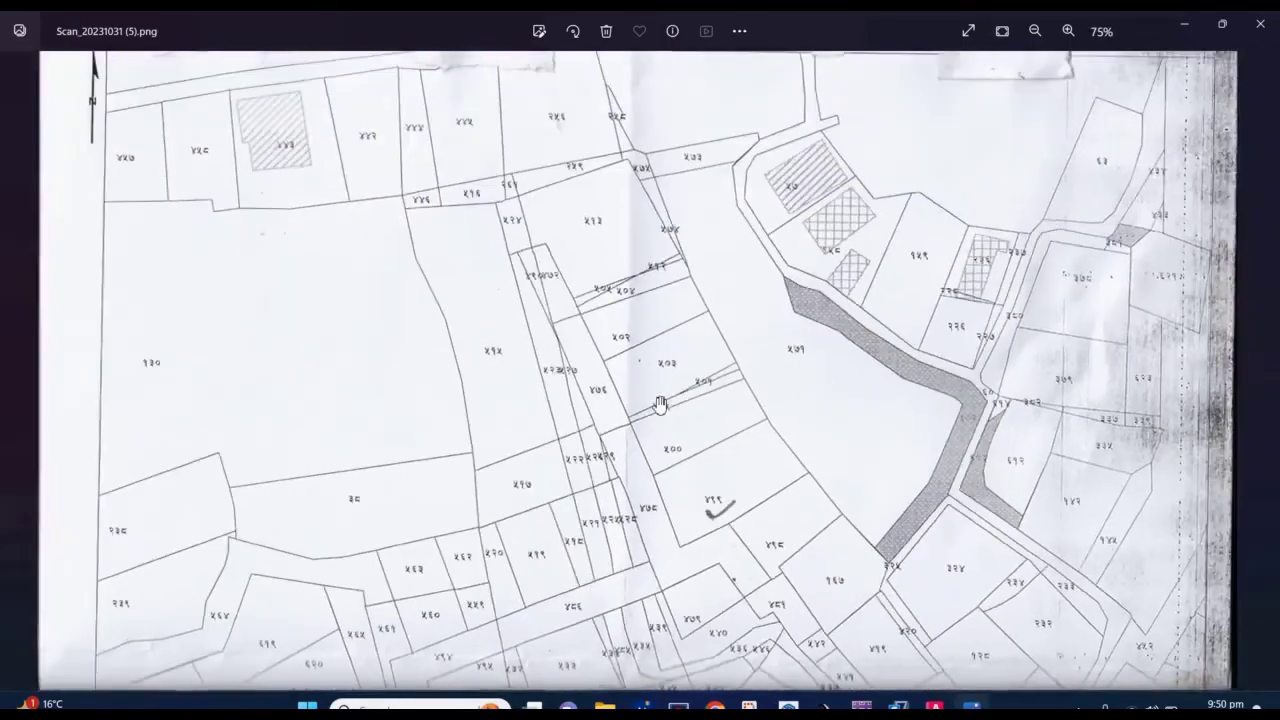
scroll(692, 520, "up", 1)
scroll(680, 500, "up", 1)
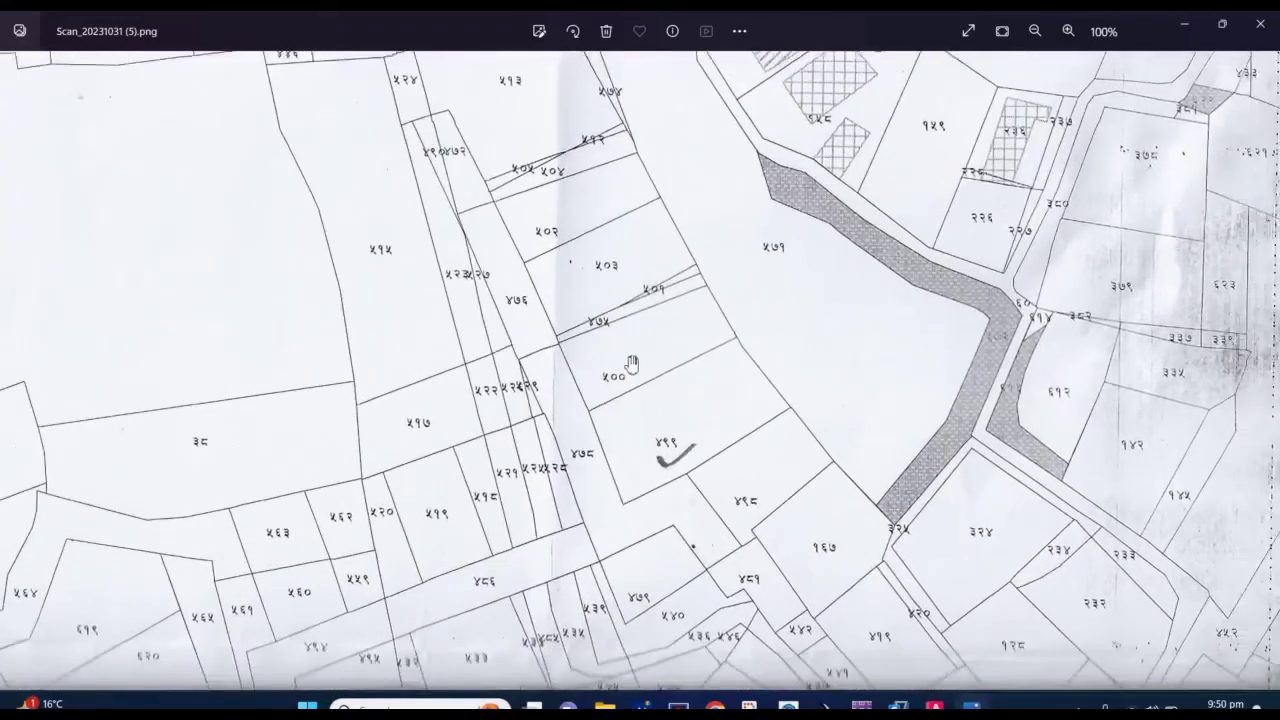
scroll(660, 480, "up", 1)
scroll(640, 455, "up", 1)
left_click_drag(641, 455, 645, 377)
scroll(645, 377, "up", 2)
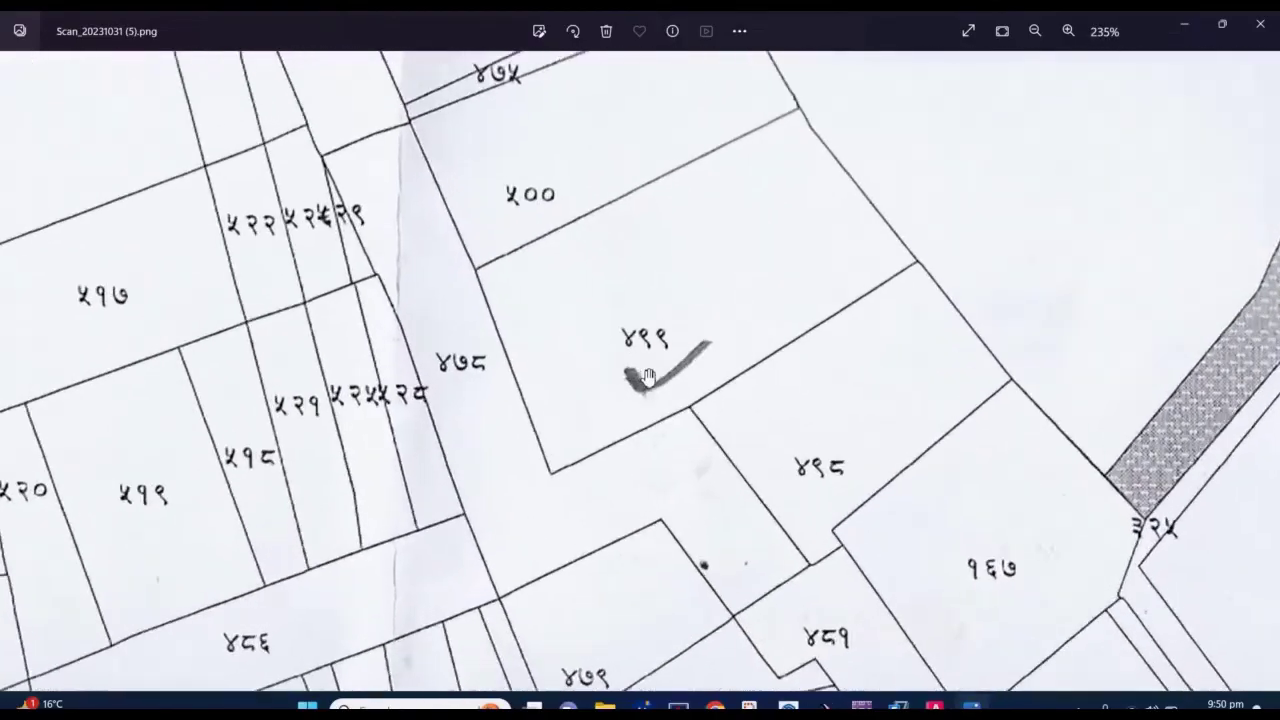
scroll(648, 376, "down", 1)
scroll(648, 376, "down", 1)
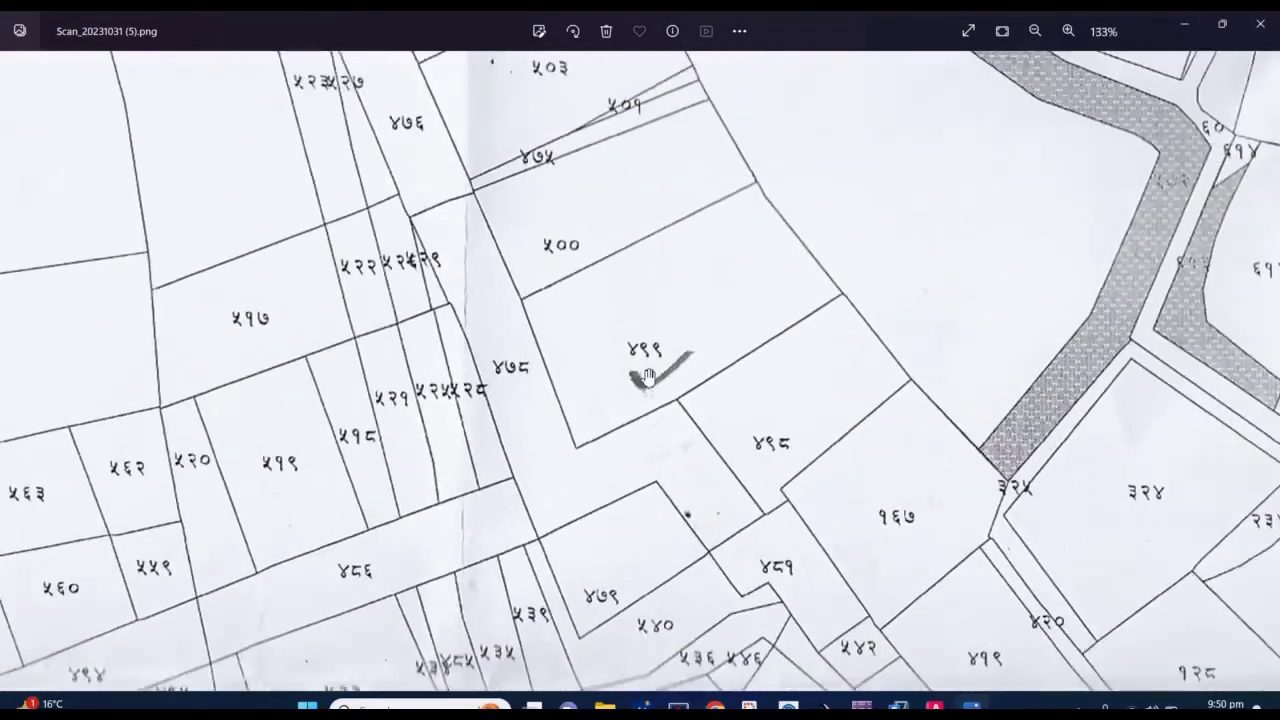
scroll(648, 376, "down", 2)
scroll(648, 376, "down", 1)
scroll(648, 376, "down", 1)
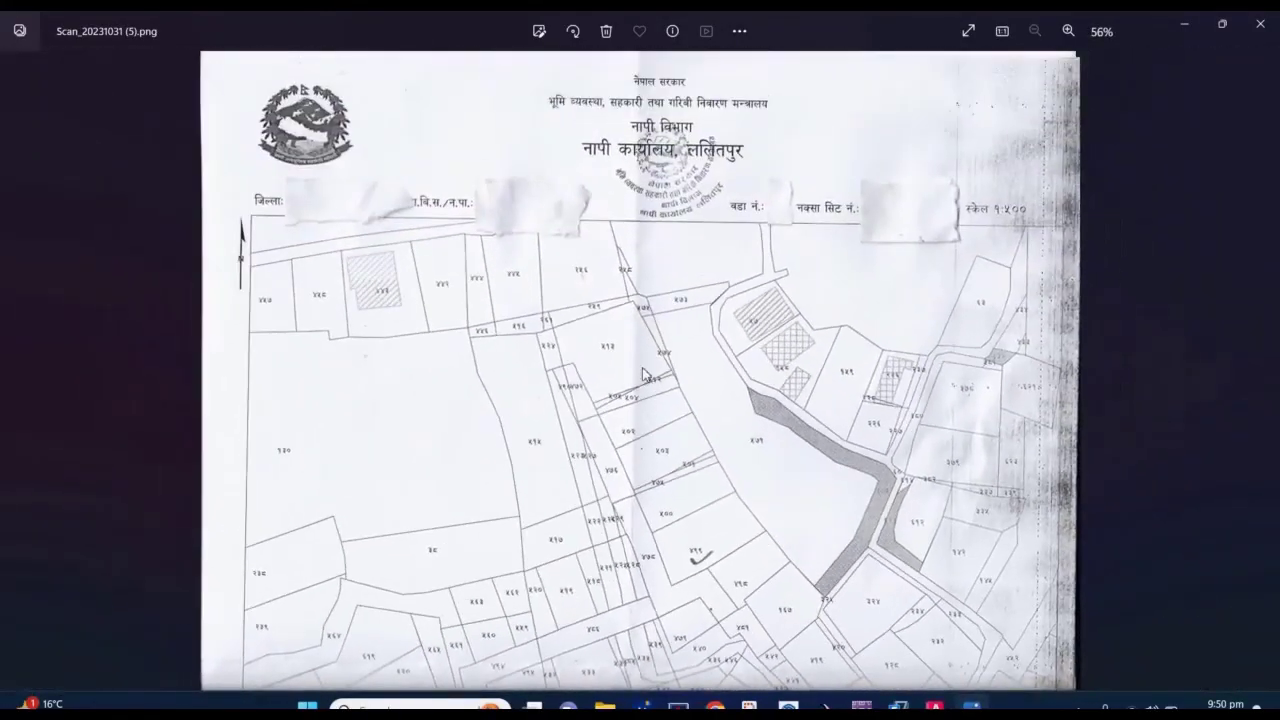
scroll(1057, 213, "up", 1)
scroll(1057, 213, "up", 1)
left_click_drag(1057, 213, 990, 205)
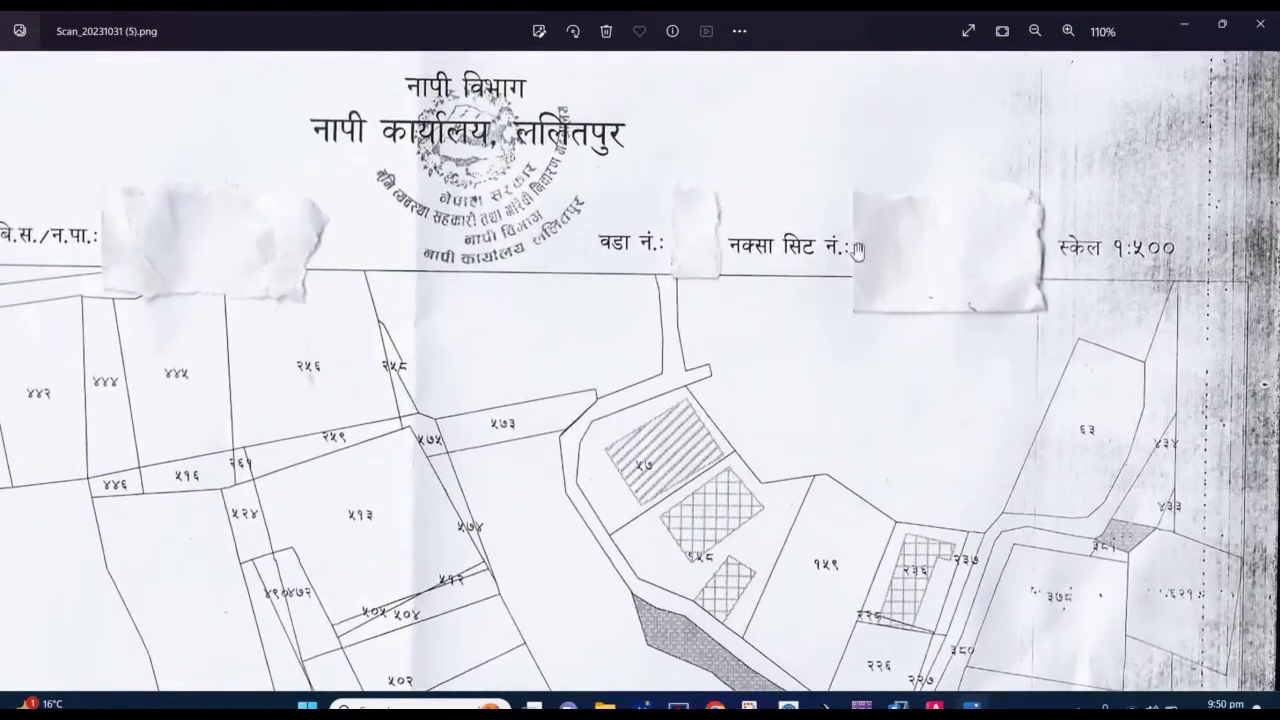
scroll(990, 205, "up", 1)
scroll(878, 243, "up", 1)
scroll(1060, 248, "up", 1)
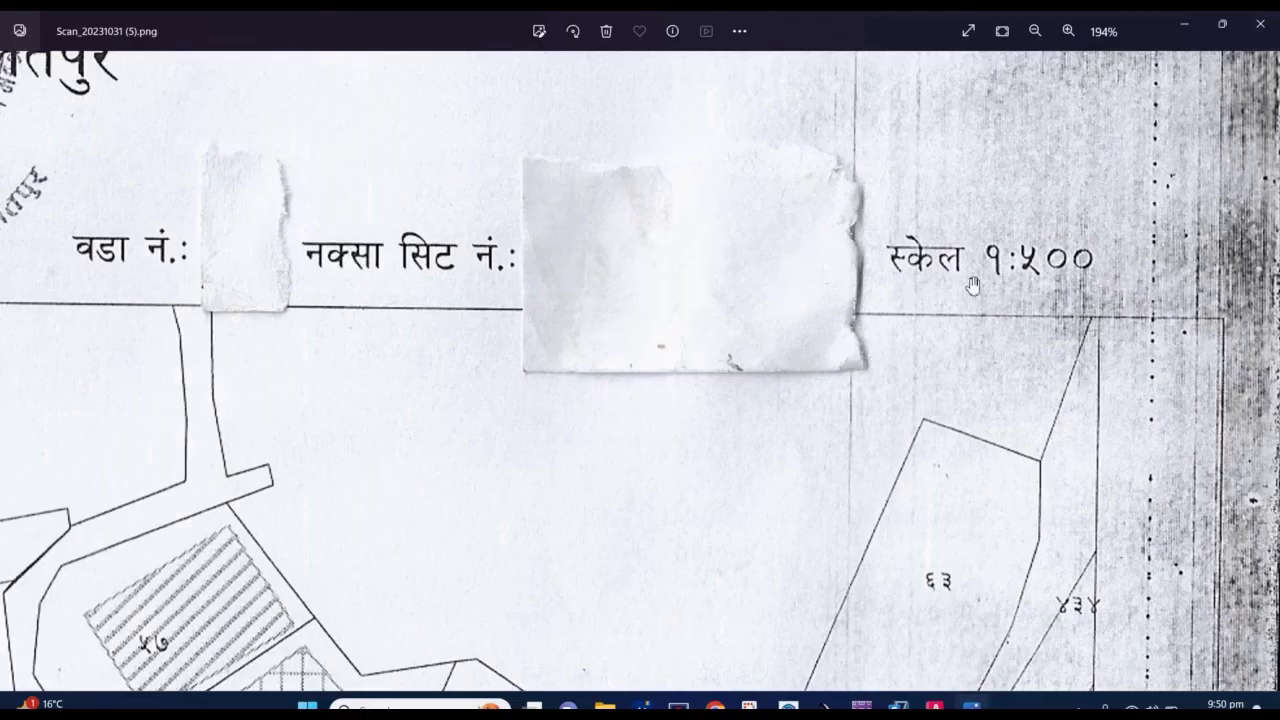
scroll(642, 292, "down", 2)
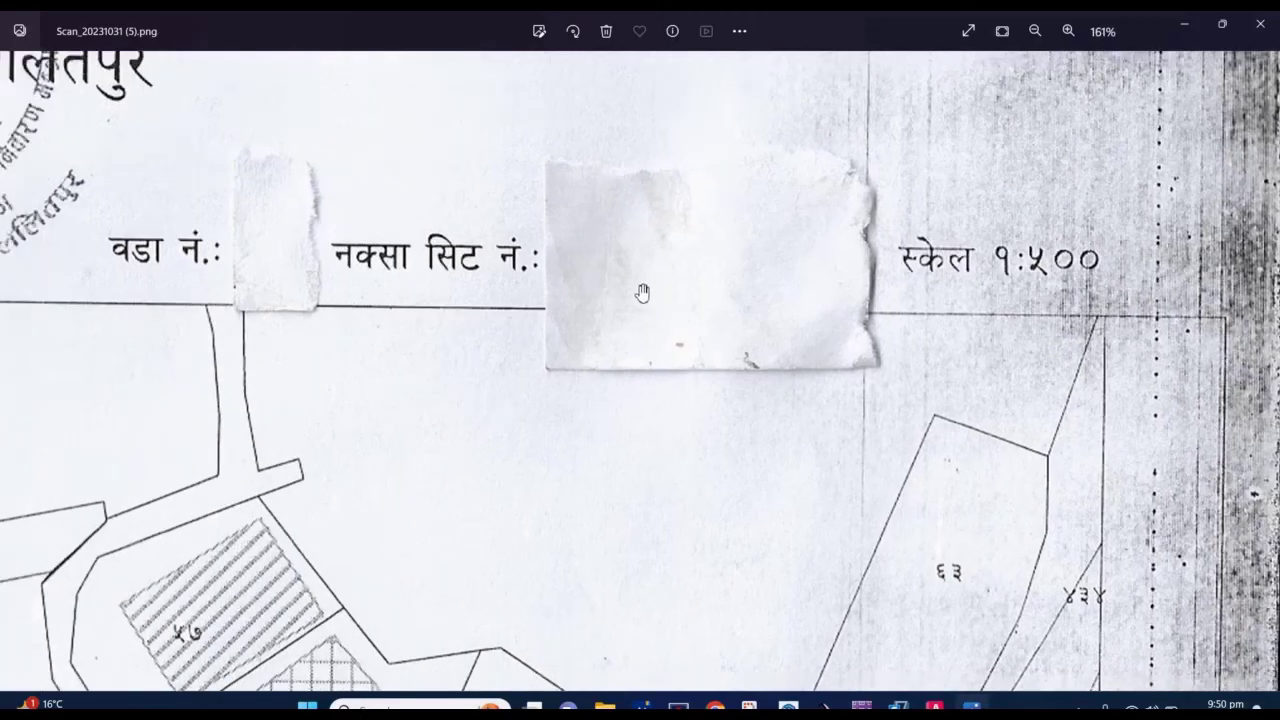
scroll(642, 292, "down", 2)
scroll(642, 292, "down", 3)
scroll(645, 295, "down", 3)
scroll(660, 305, "down", 2)
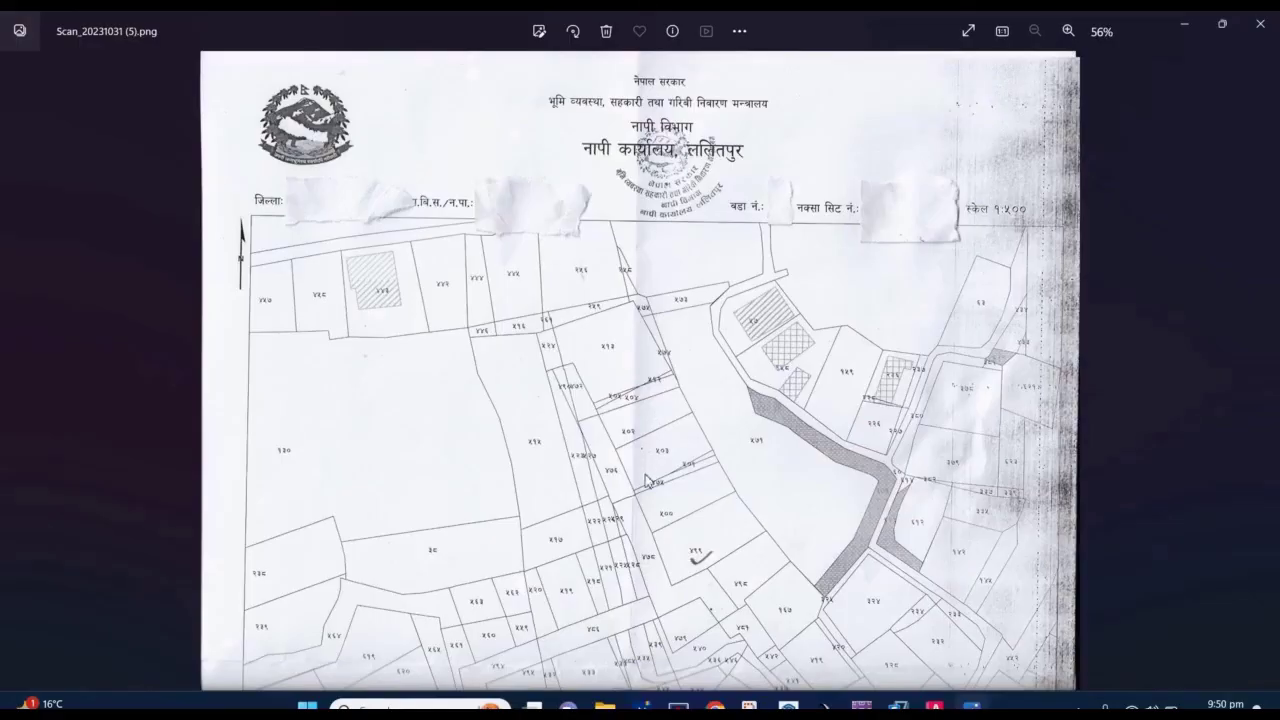
scroll(650, 480, "up", 2)
scroll(663, 429, "up", 2)
scroll(657, 355, "up", 2)
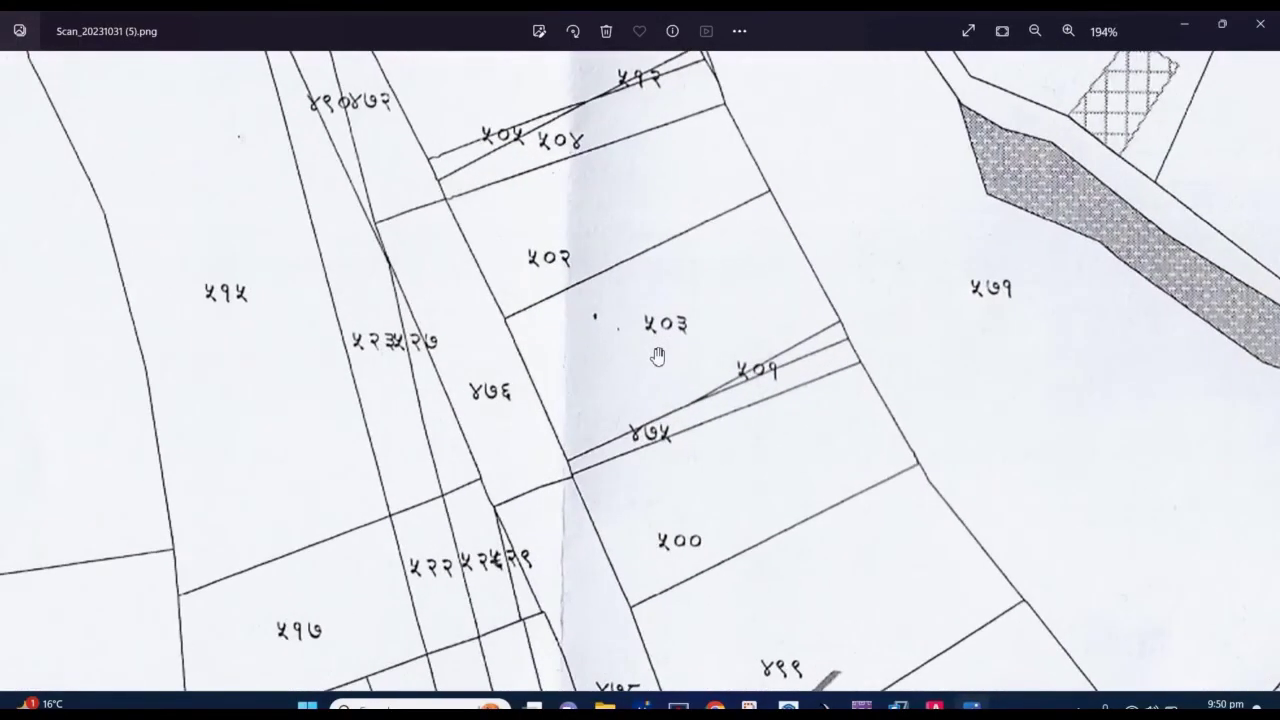